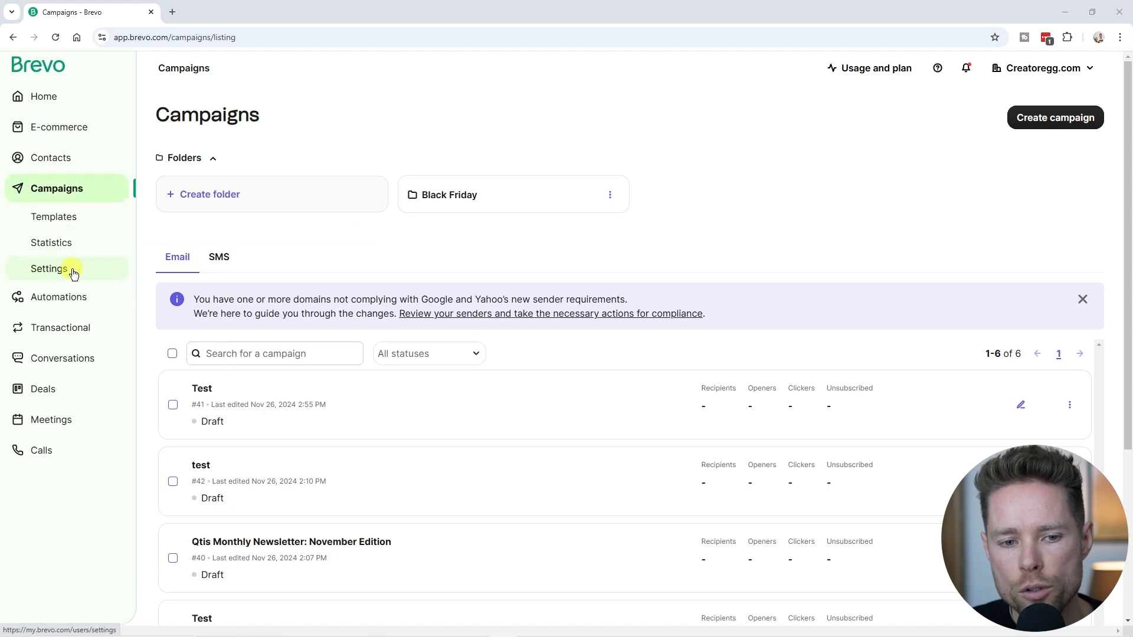
Open the campaign Settings overview with Google Analytics & Social, Test List and Webhooks.
left_click(50, 270)
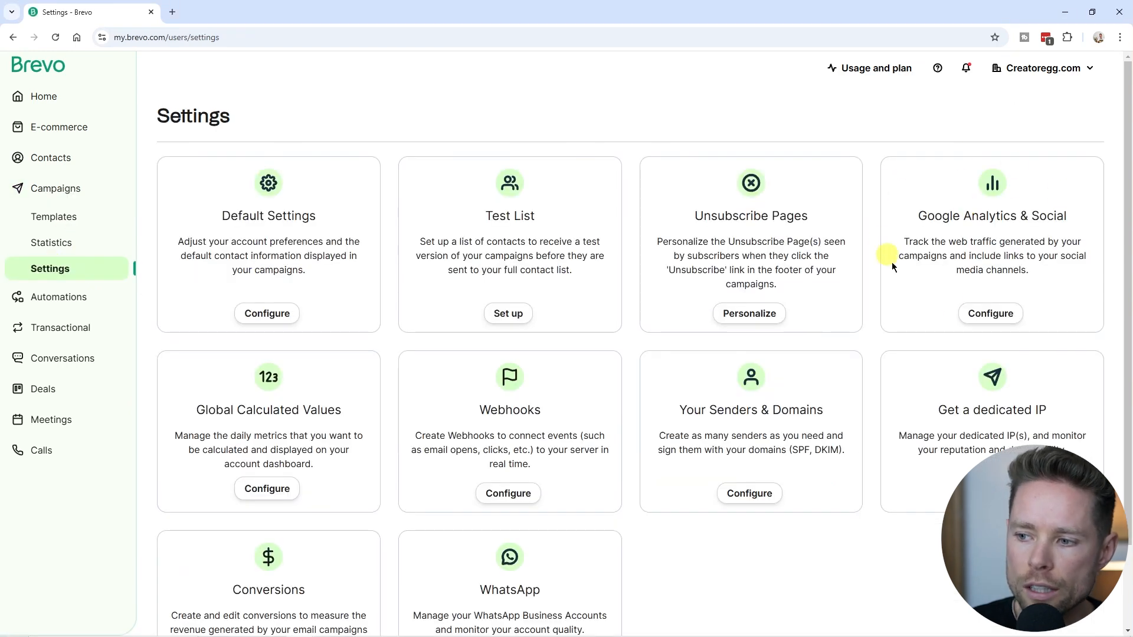
Activate Google Analytics tracking under Google Analytics & Social and save the setting.
left_click(978, 314)
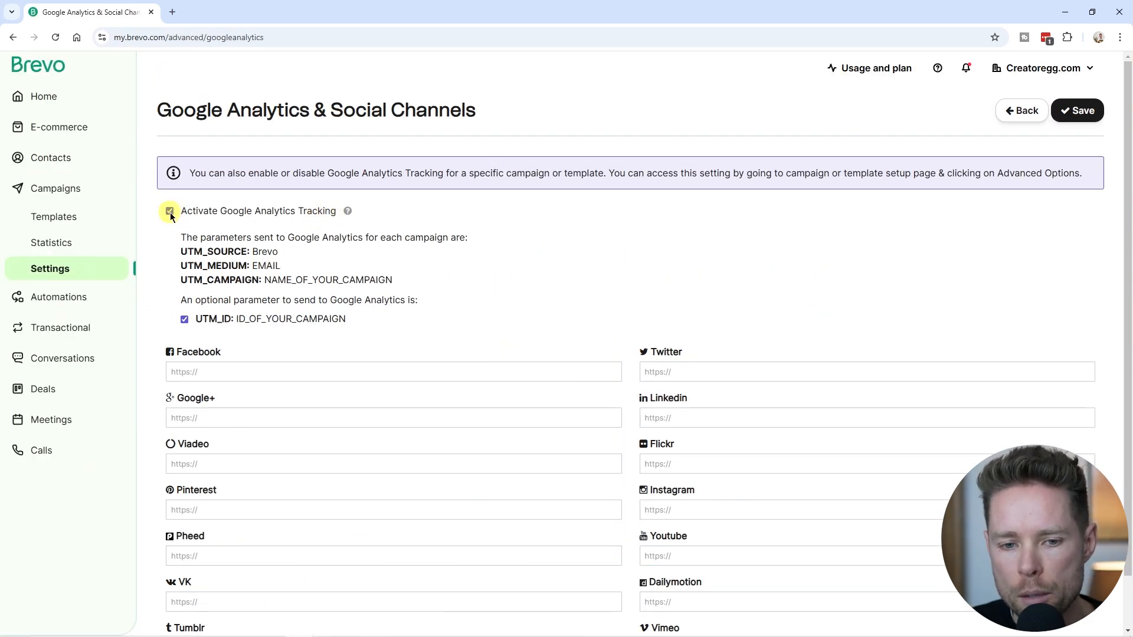
left_click(170, 211)
left_click(170, 212)
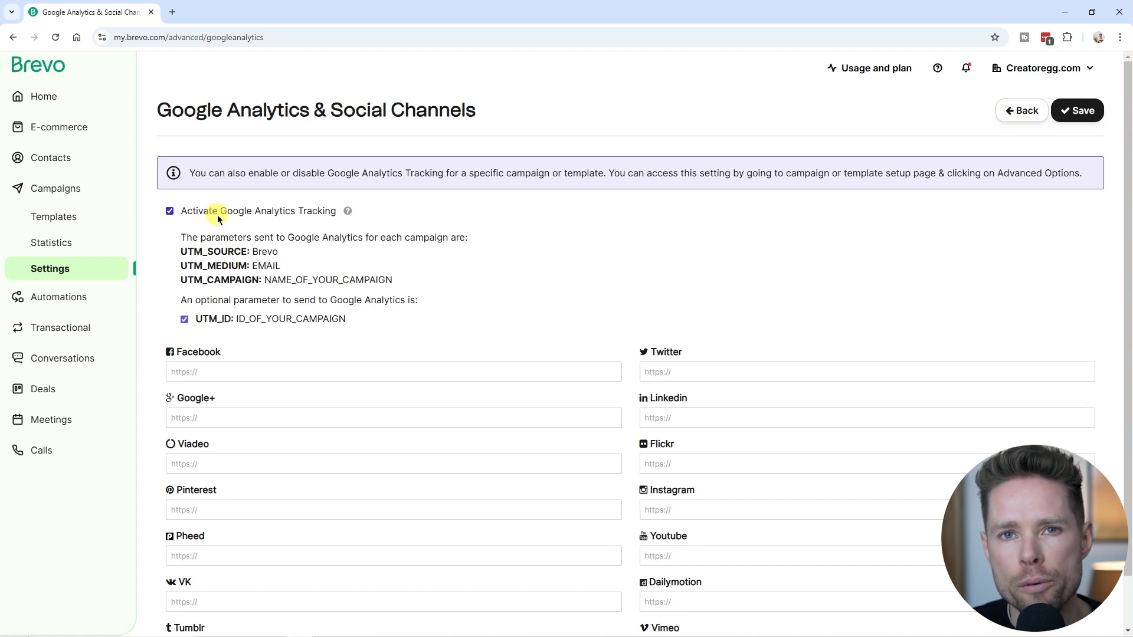
left_click(1077, 110)
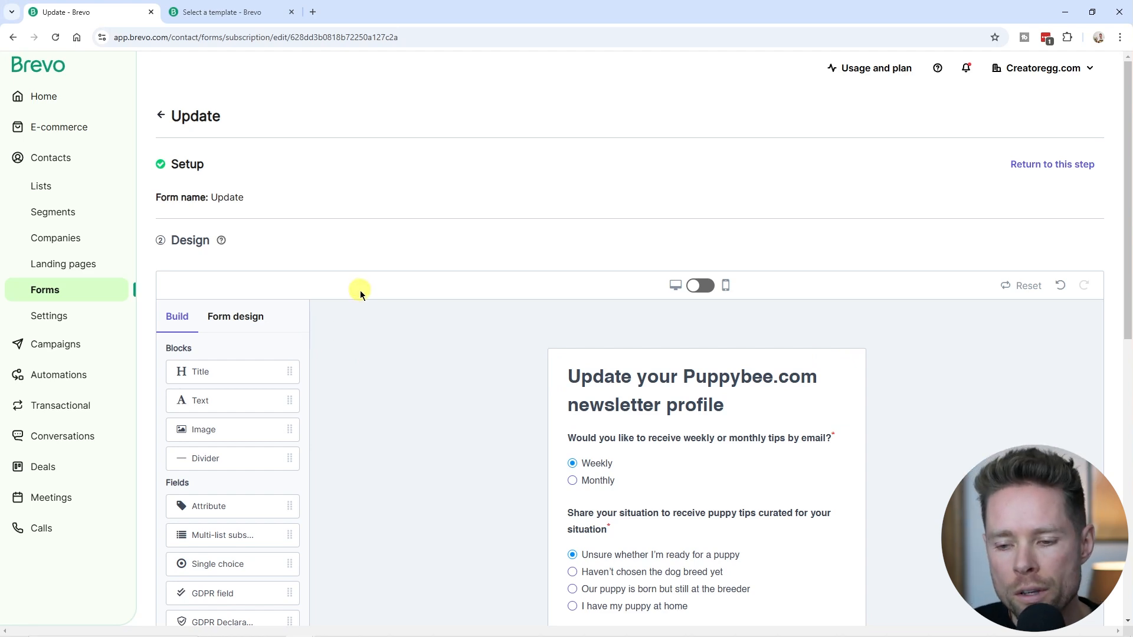
Switch to the 'Select a template' tab to preview the Urban Leaf plant newsletter.
scroll(671, 223, "down", 3)
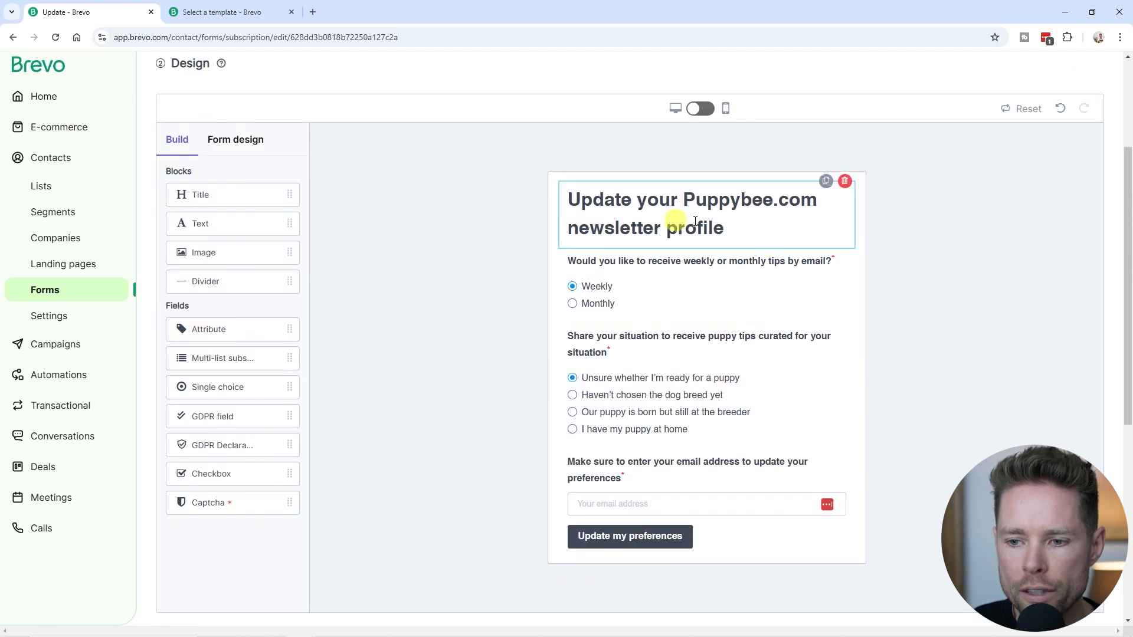
scroll(577, 278, "up", 1)
scroll(594, 306, "down", 2)
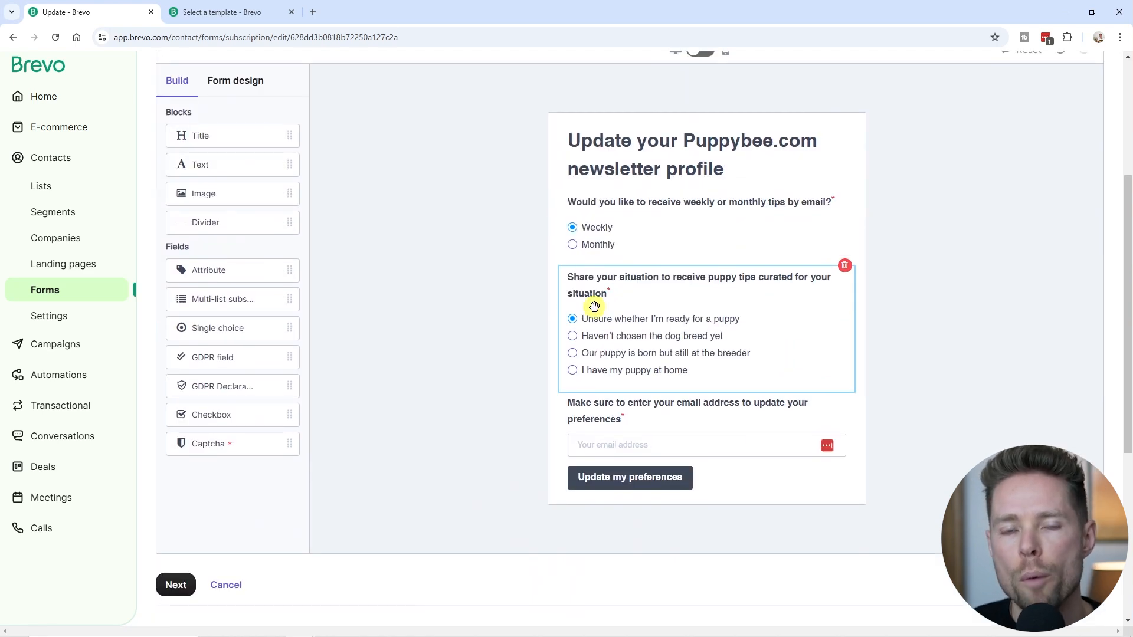
left_click(222, 12)
mouse_move(942, 488)
left_mouse_down()
mouse_move(918, 232)
mouse_move(940, 502)
left_mouse_up()
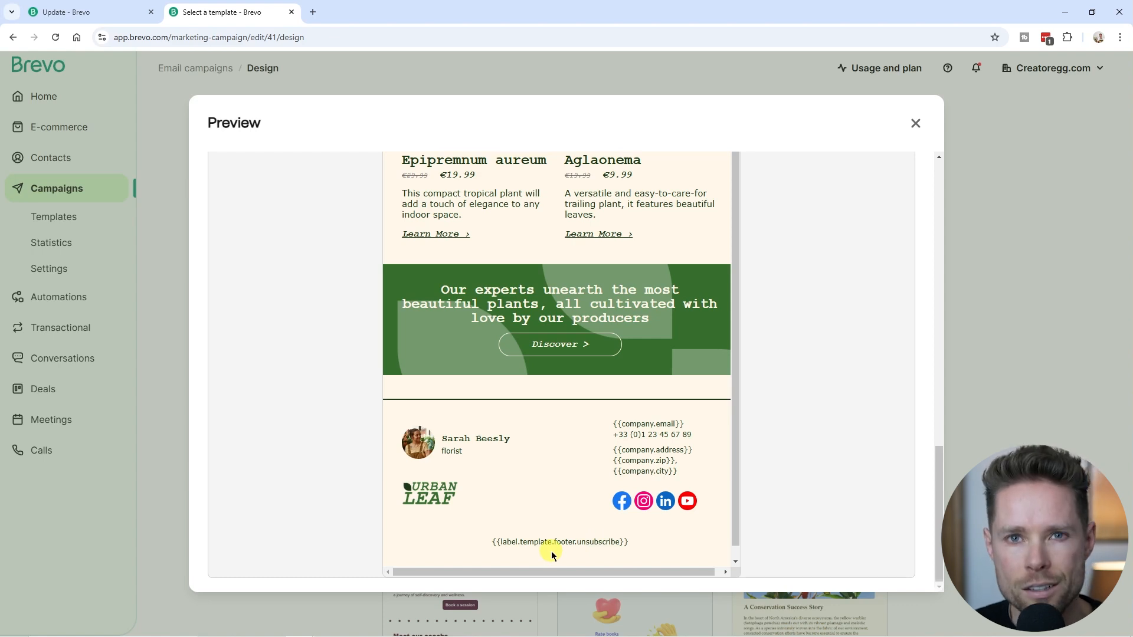
Return to the Update form editor tab.
left_click(89, 12)
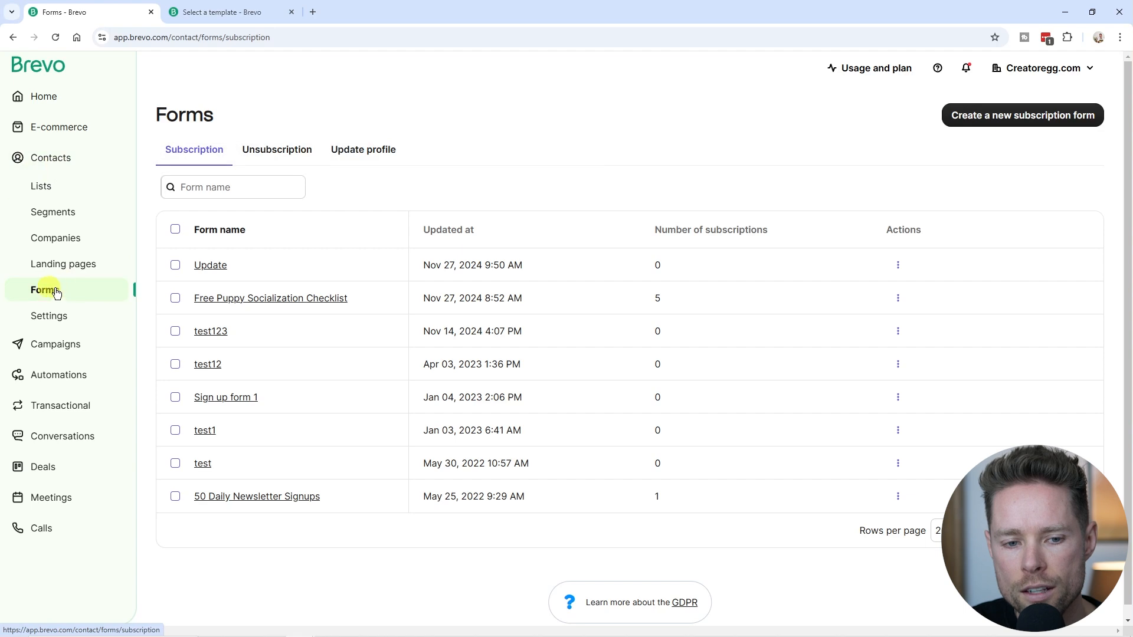
Start a new form from the update profile forms, then go to the contact Lists.
left_click(374, 152)
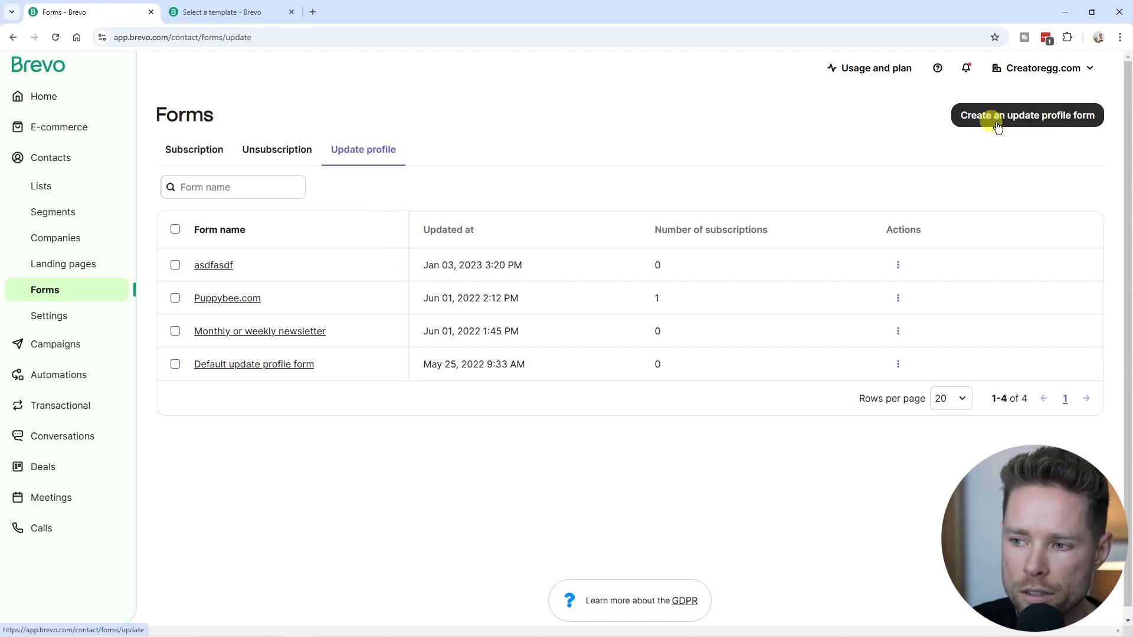
left_click(1036, 117)
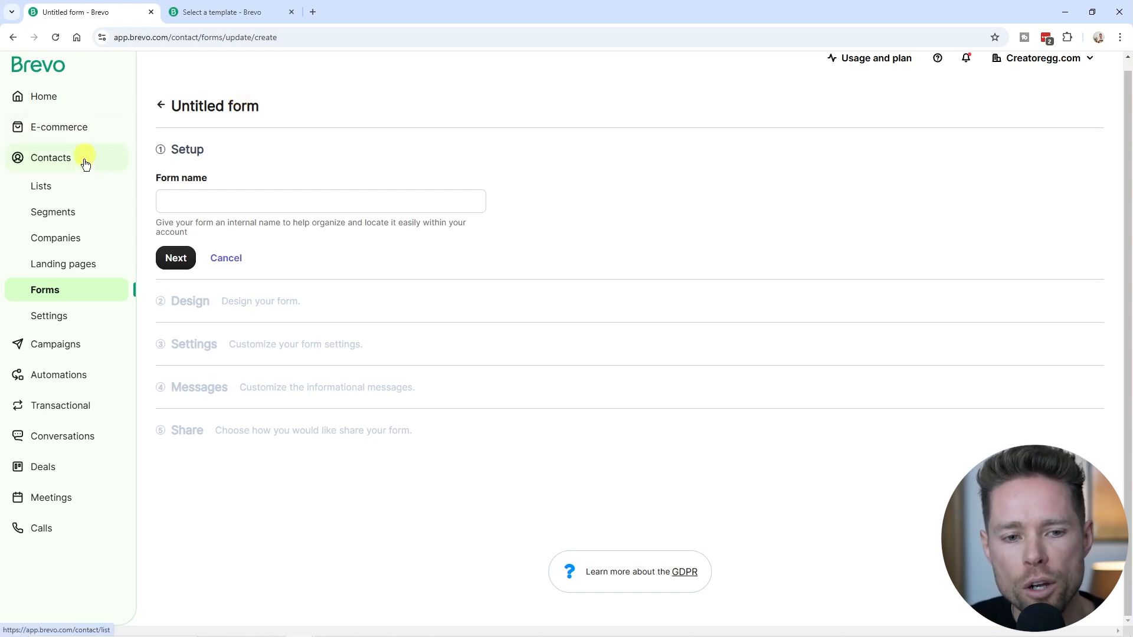
left_click(54, 194)
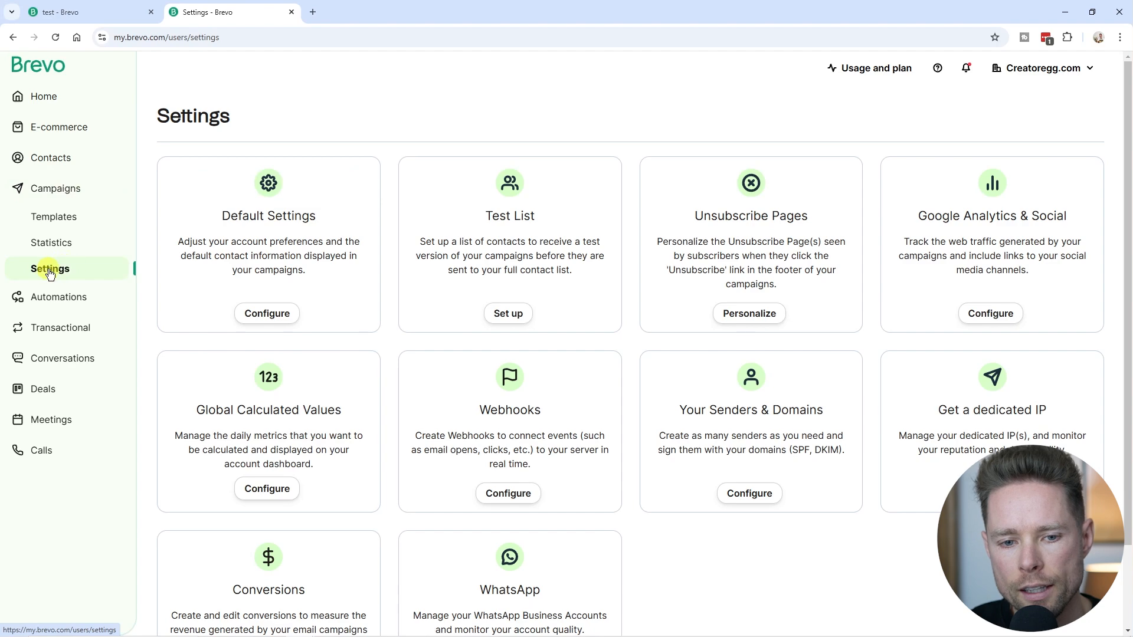
Open Default Settings and compare them with the test draft's sender details.
left_click(275, 314)
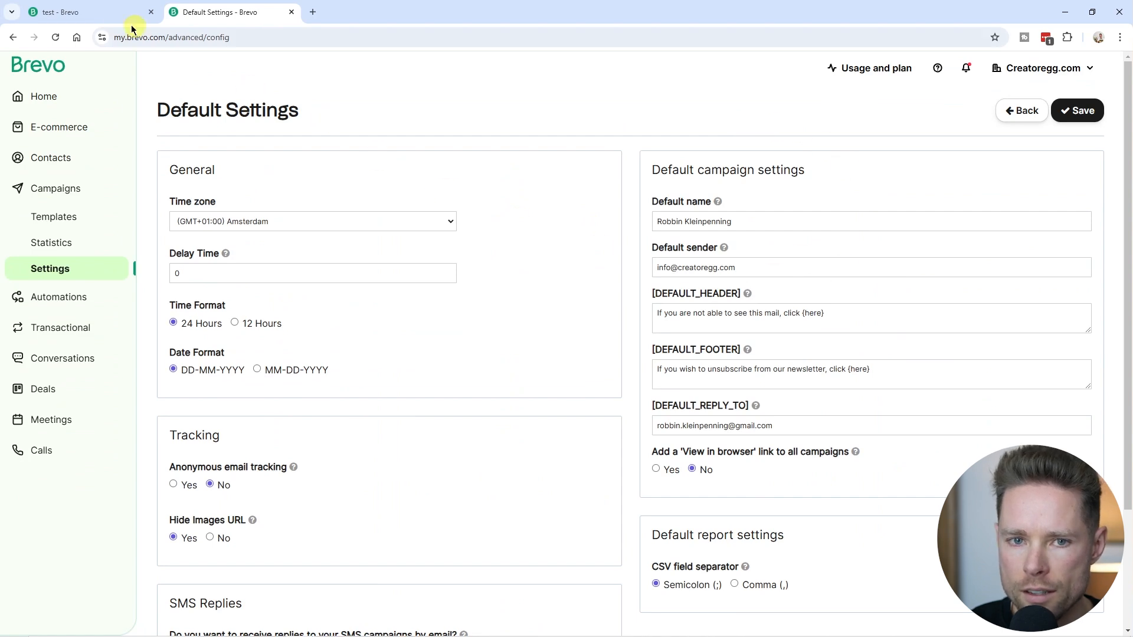
key("ctrl+Tab")
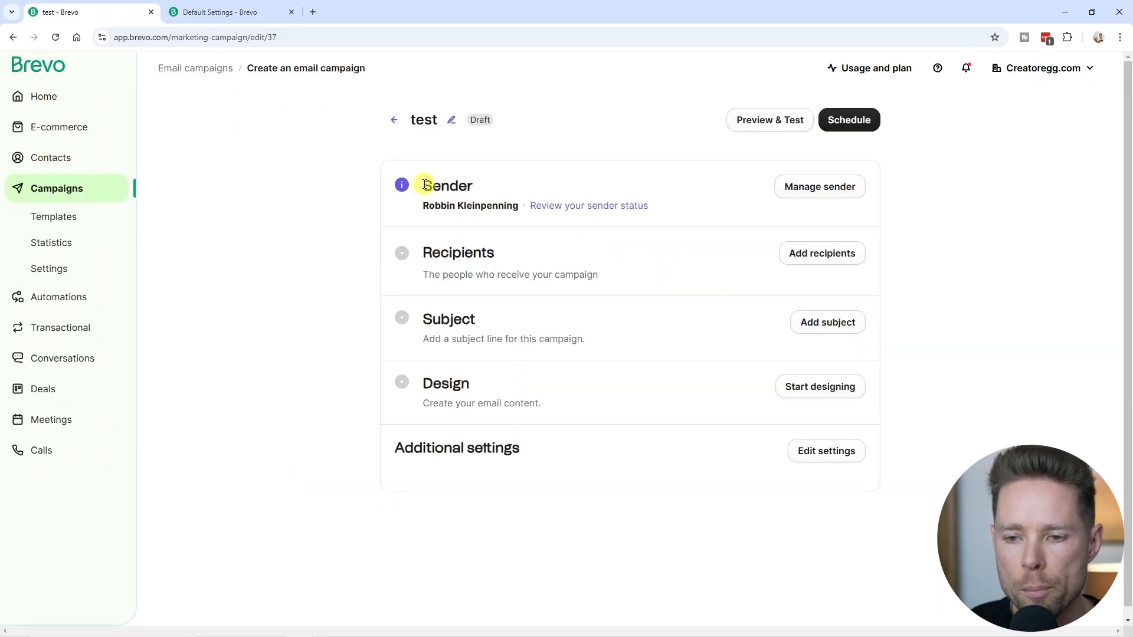
left_click_drag(425, 185, 484, 190)
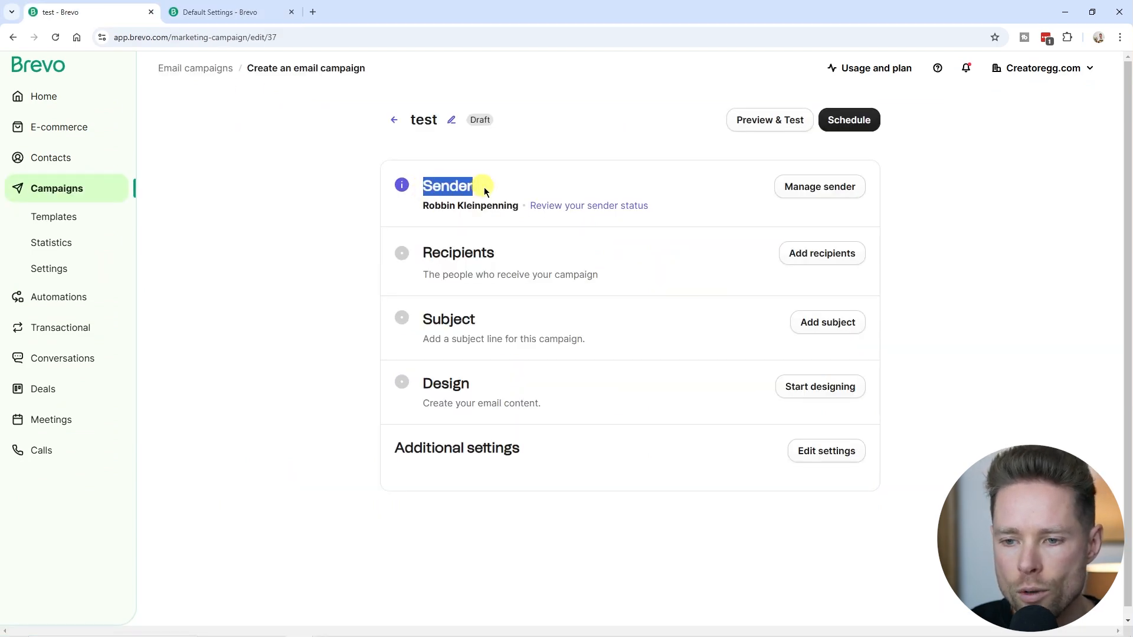
left_click(827, 184)
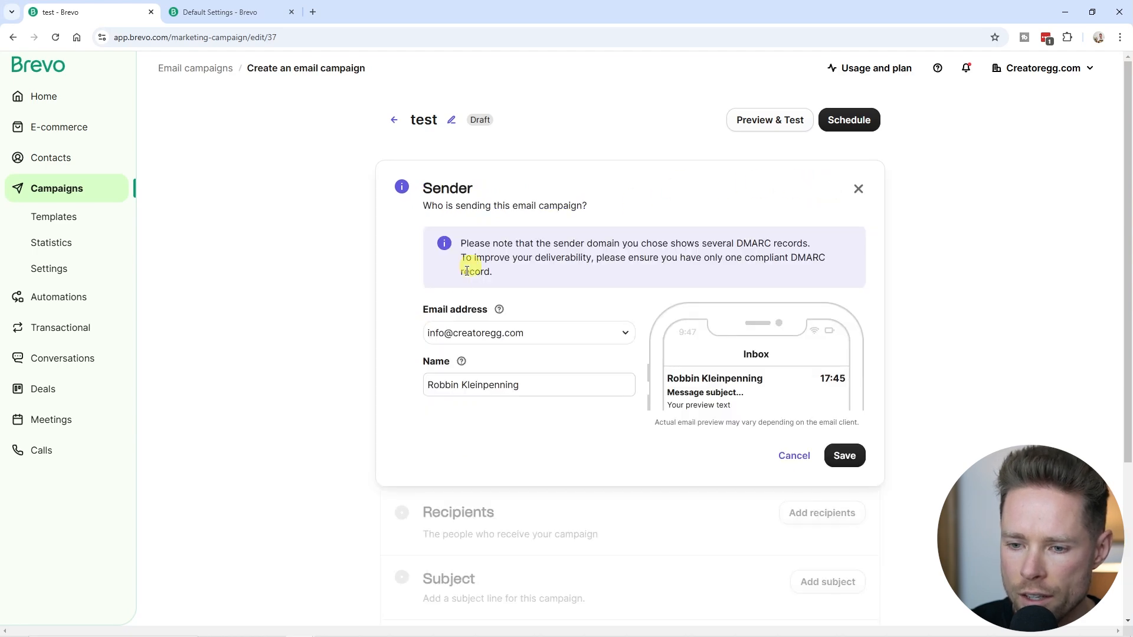
scroll(480, 256, "down", 1)
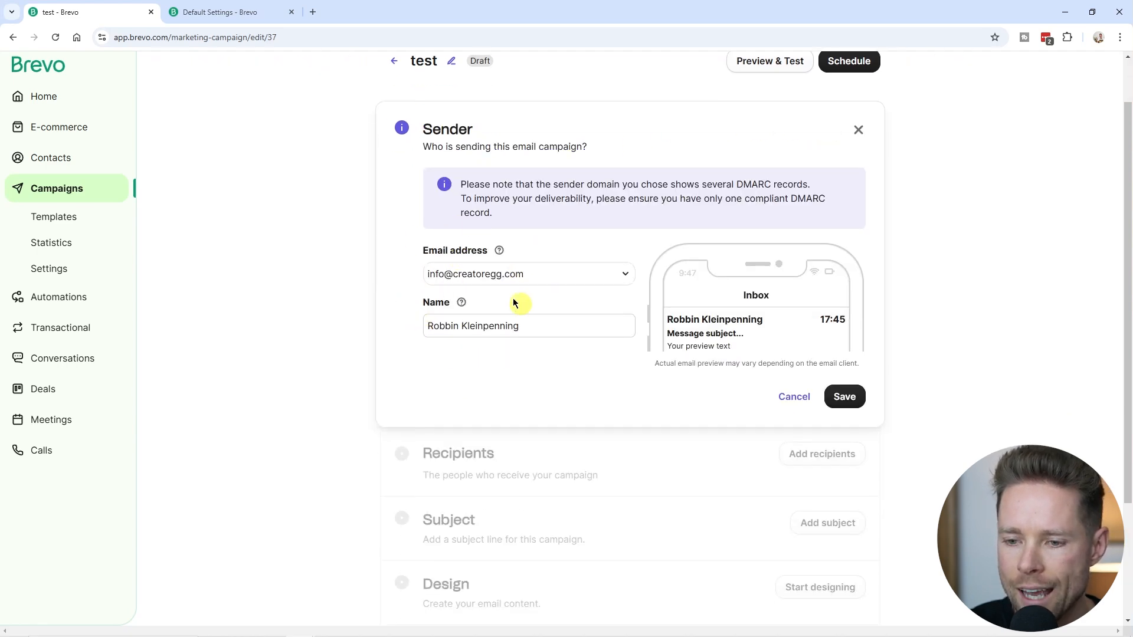
scroll(519, 299, "up", 1)
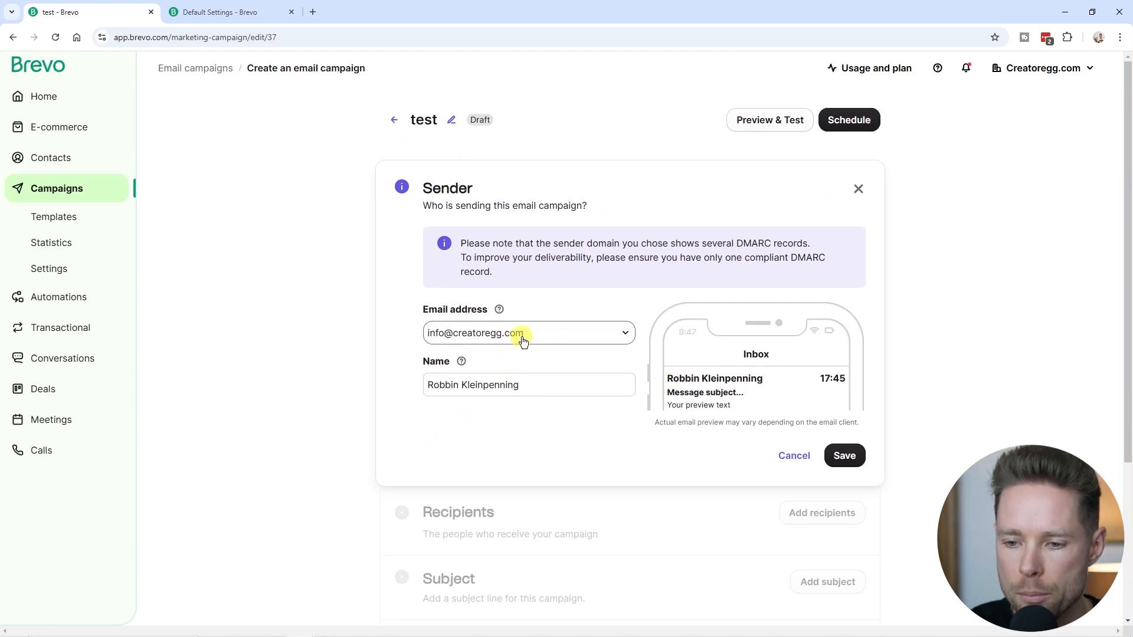
Set the default reply-to to the default sender address and save.
key("ctrl+Tab")
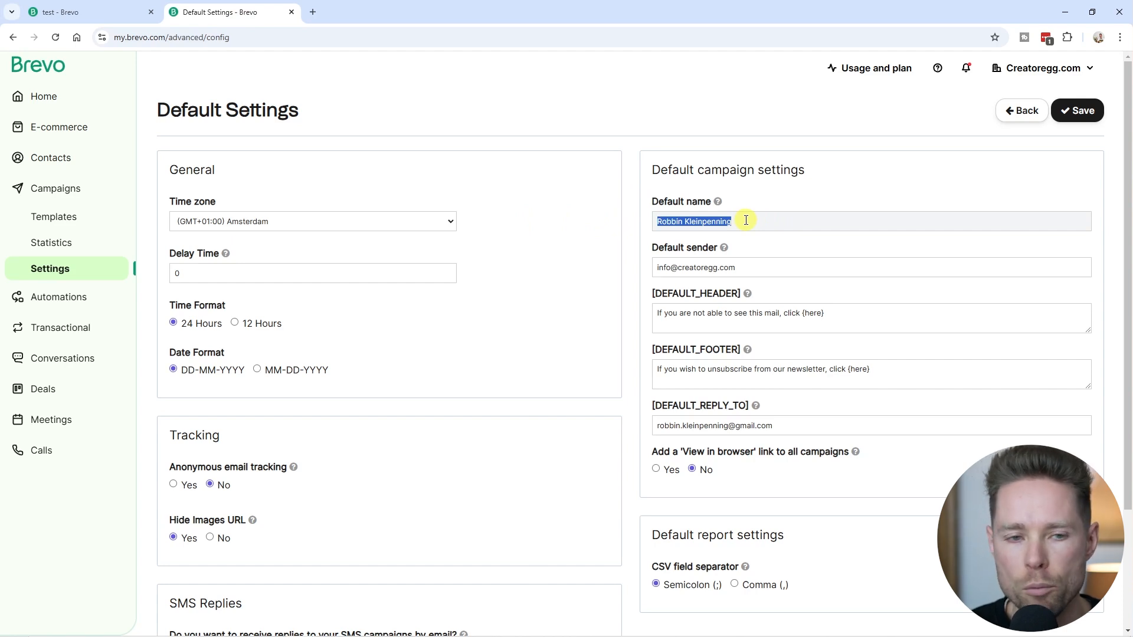
key("Tab")
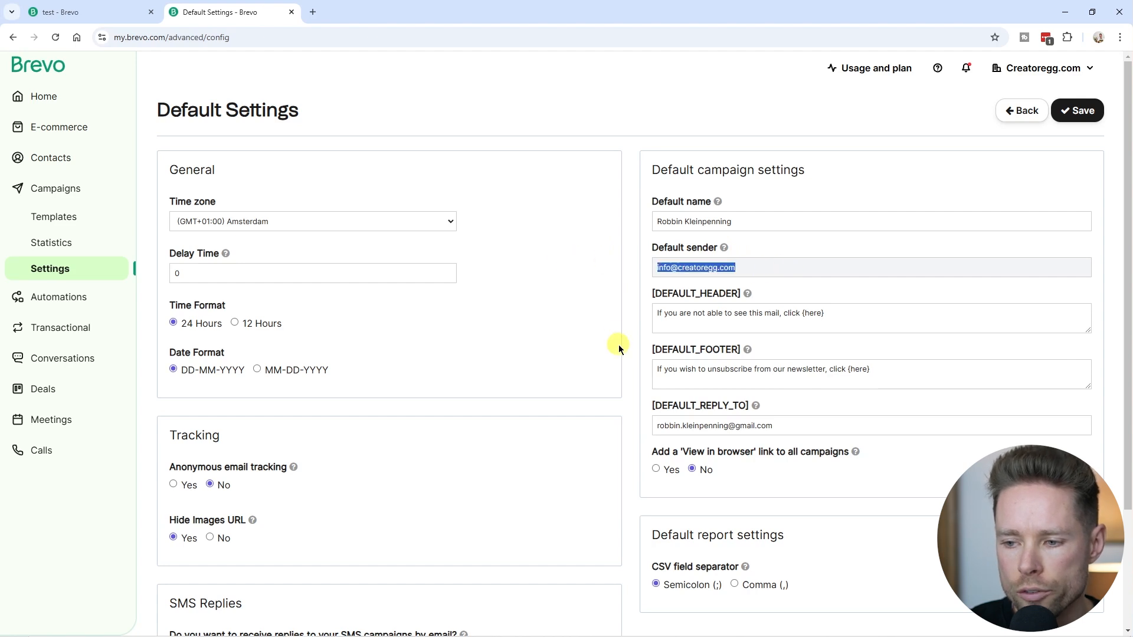
key("Tab")
key("Tab")
key("Tab")
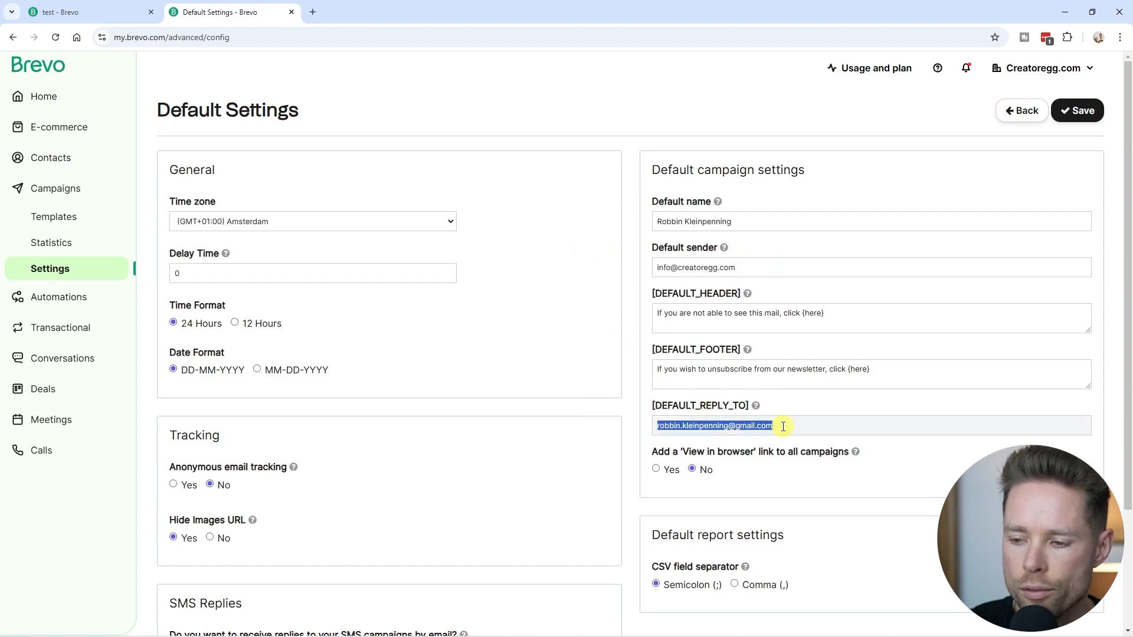
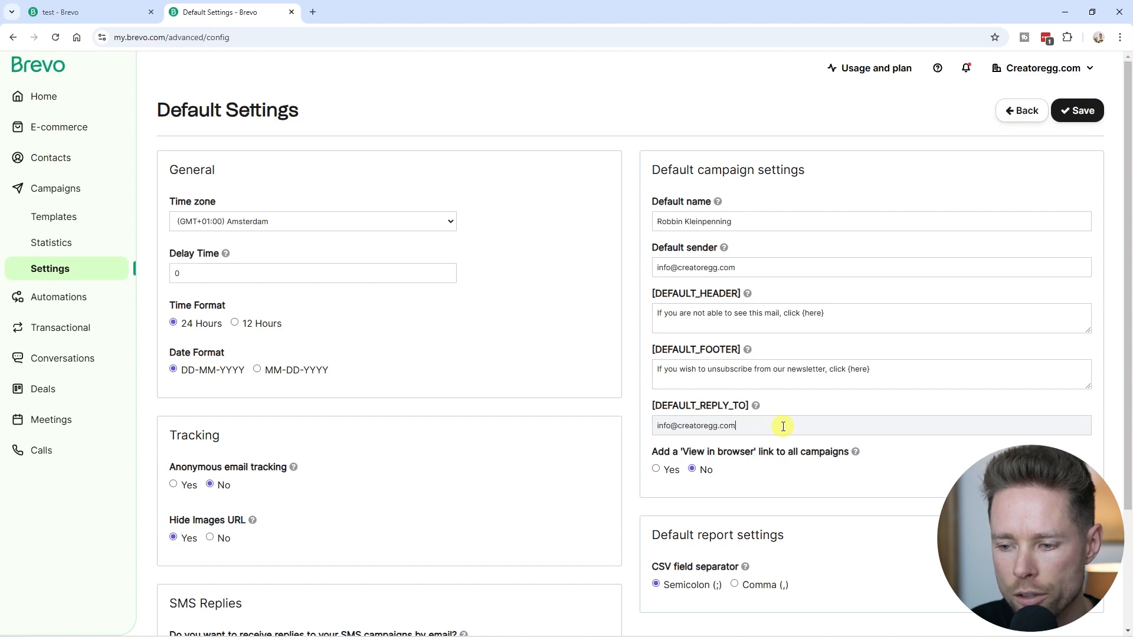
left_click_drag(783, 426, 660, 425)
scroll(774, 468, "down", 3)
scroll(781, 459, "up", 3)
left_click(1087, 117)
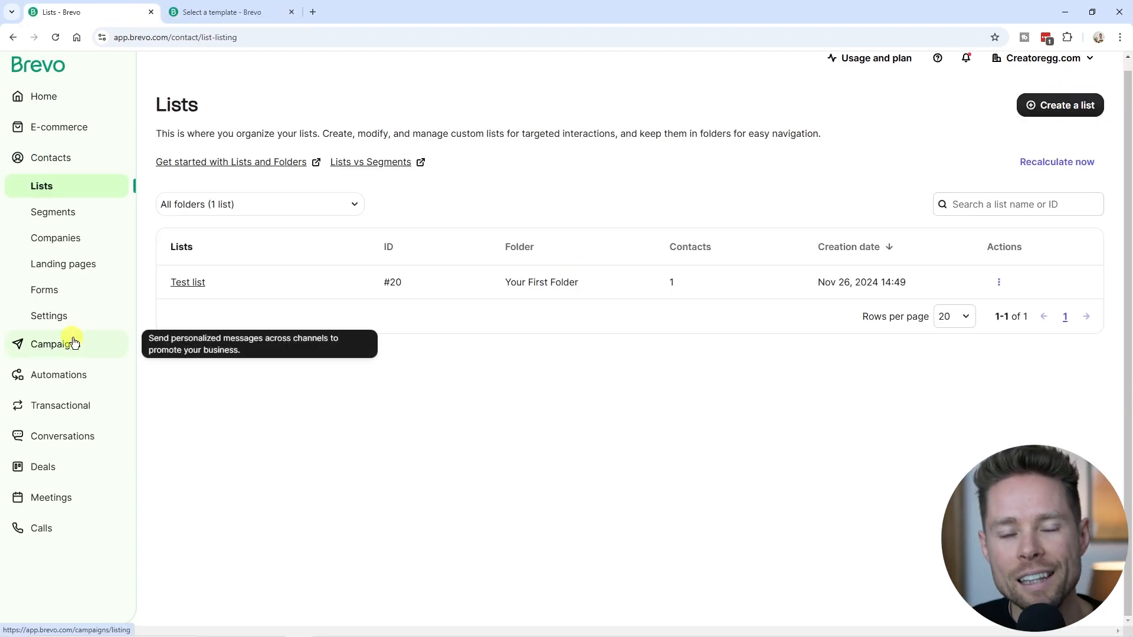
Go to the campaigns list showing the test draft and begin a new campaign.
left_click(76, 349)
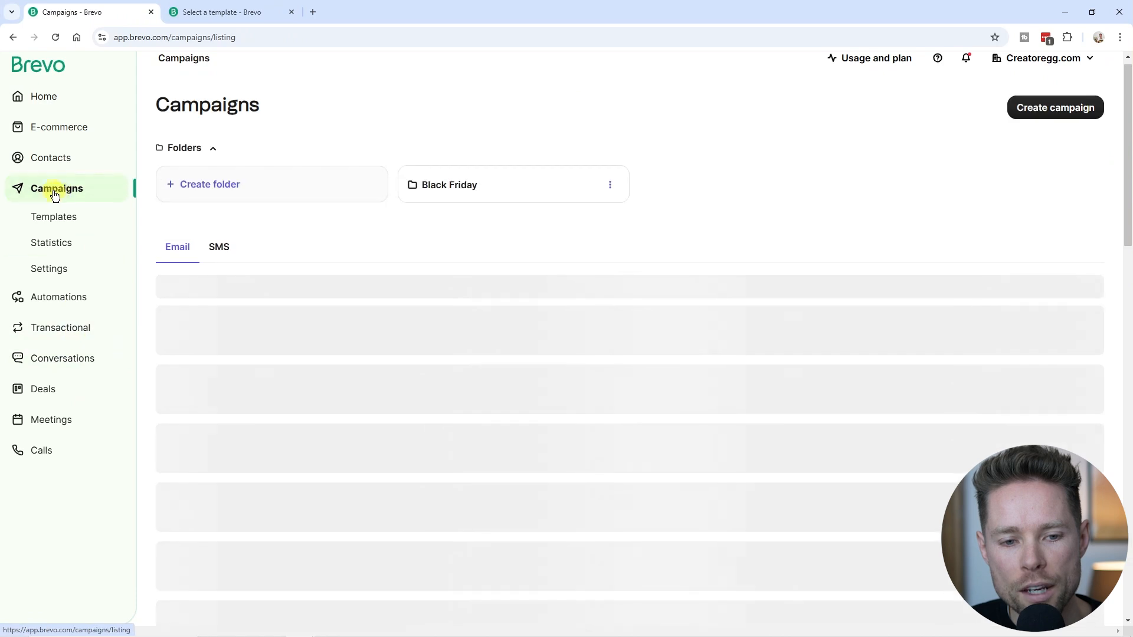
scroll(470, 207, "up", 1)
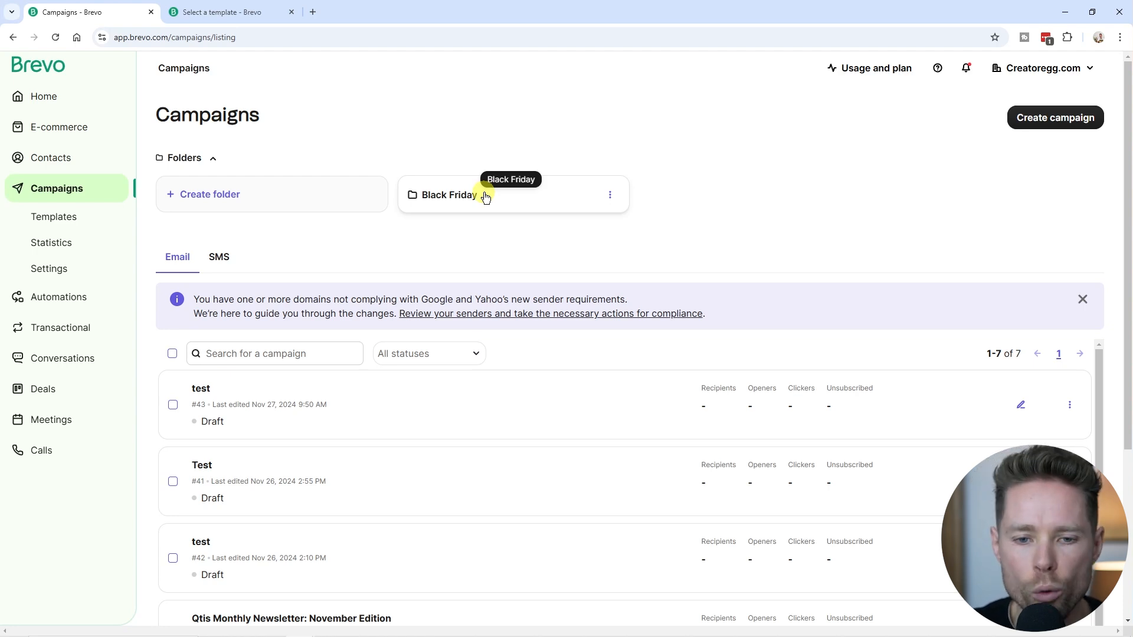
left_click(1065, 129)
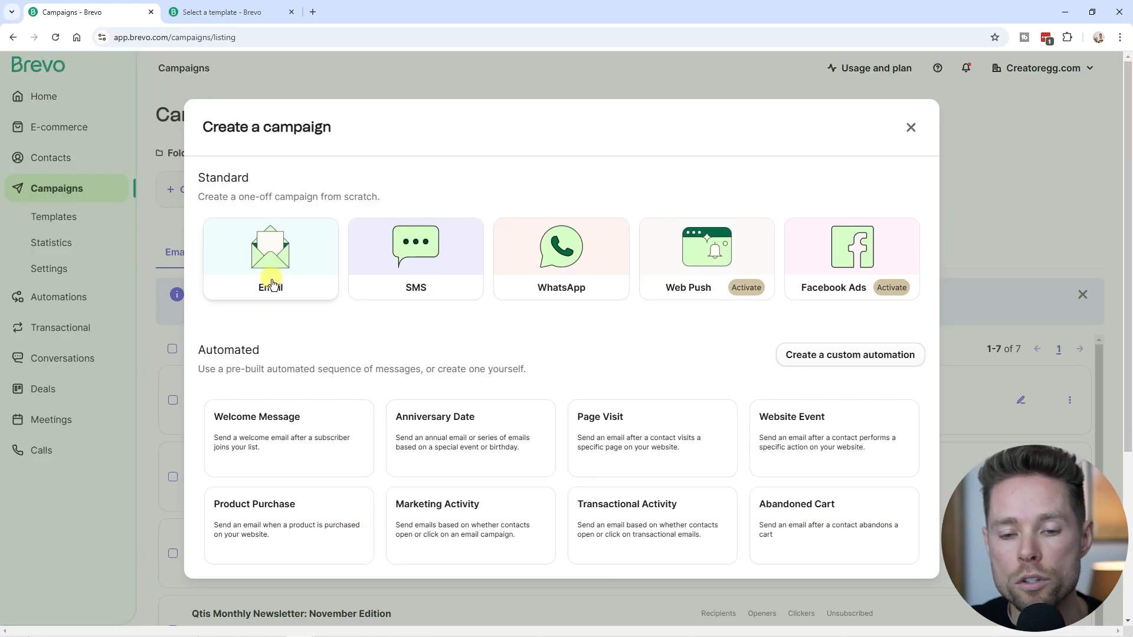
Create an A/B test email campaign on subject lines named 'test'.
left_click(273, 257)
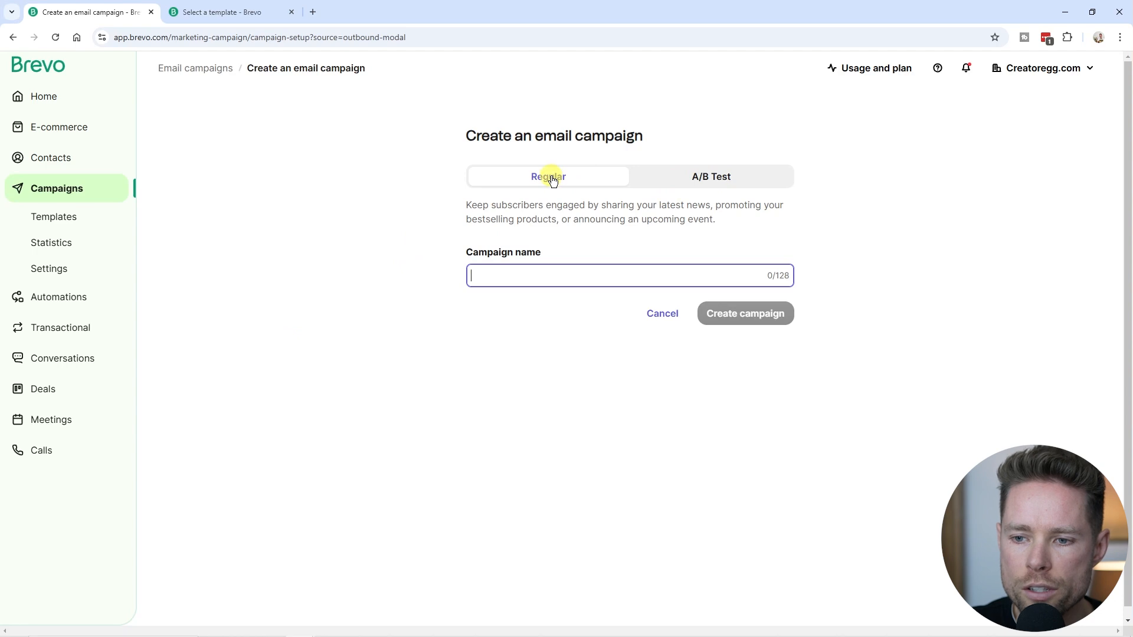
left_click(721, 179)
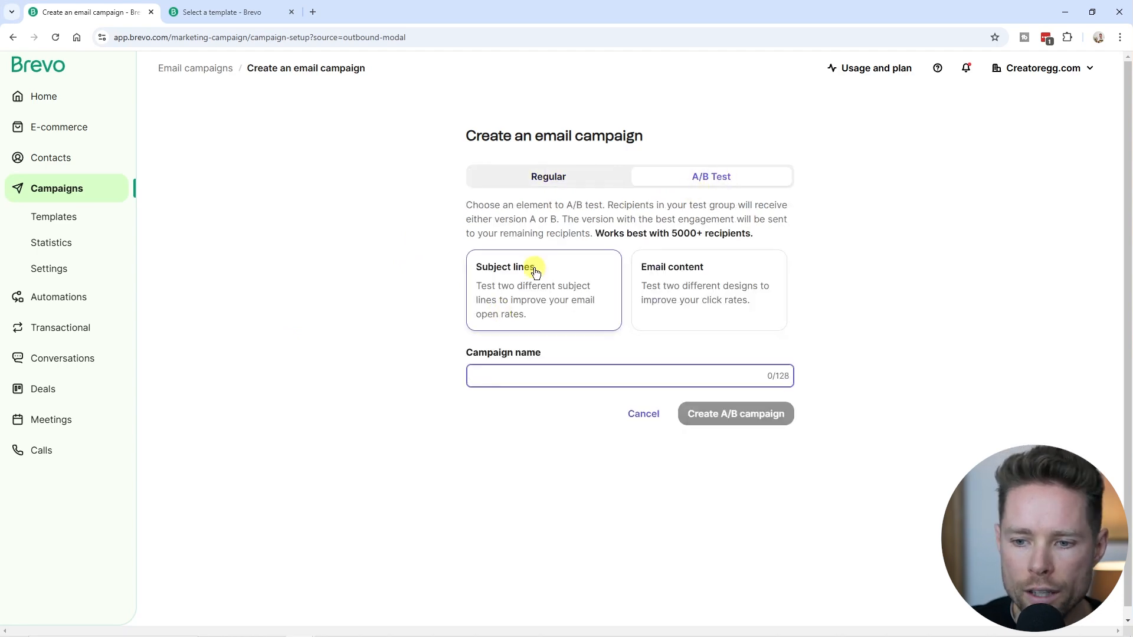
left_click(694, 280)
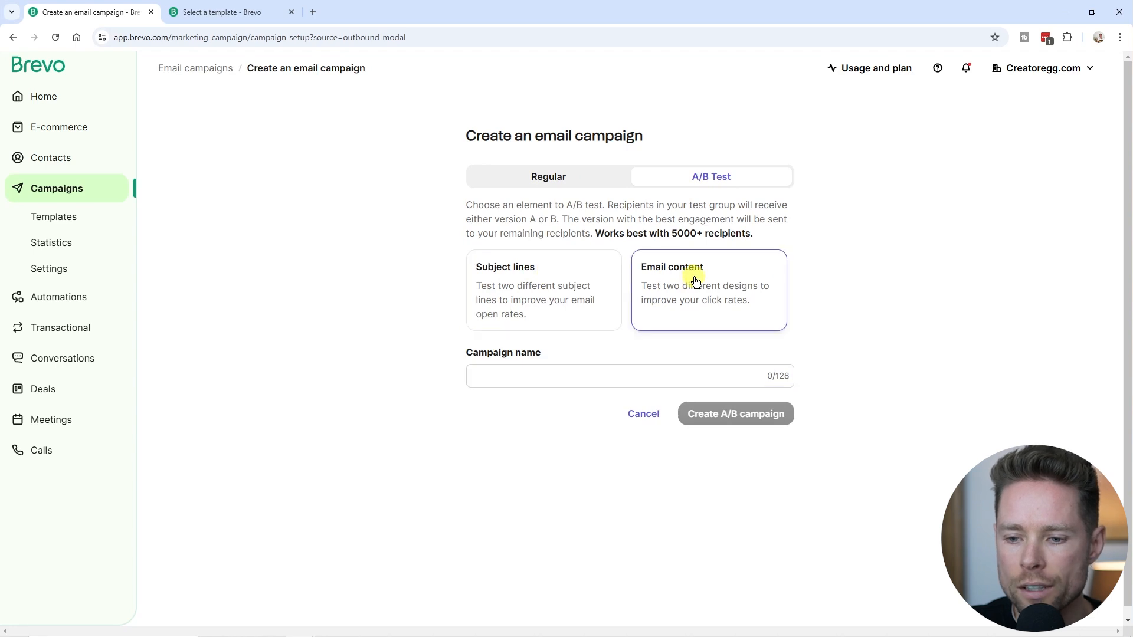
left_click(566, 273)
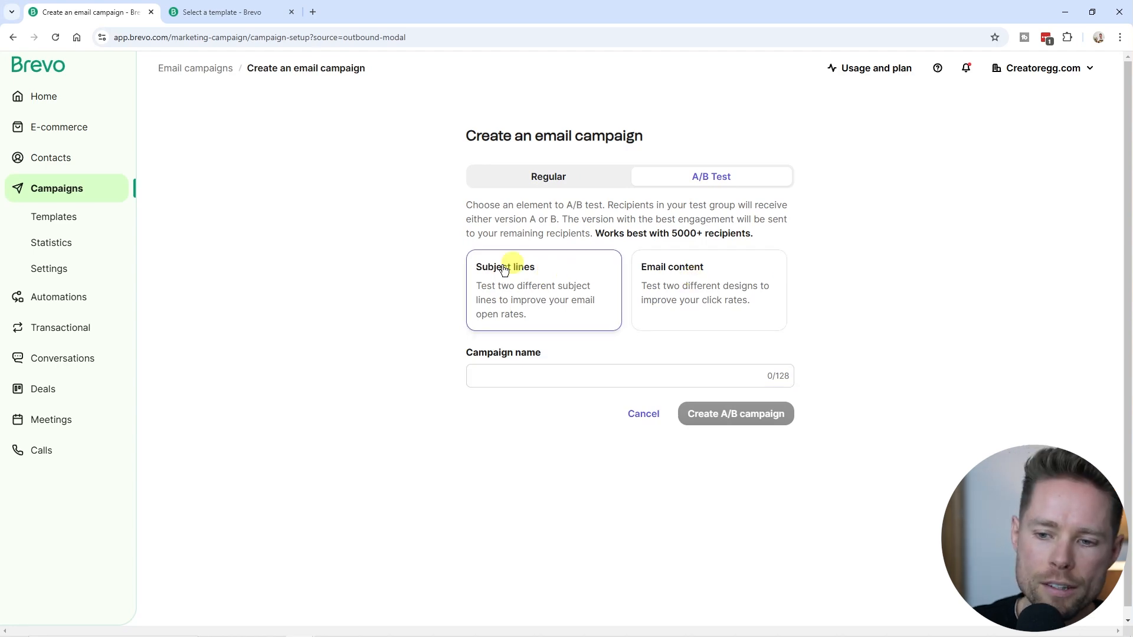
left_click(575, 381)
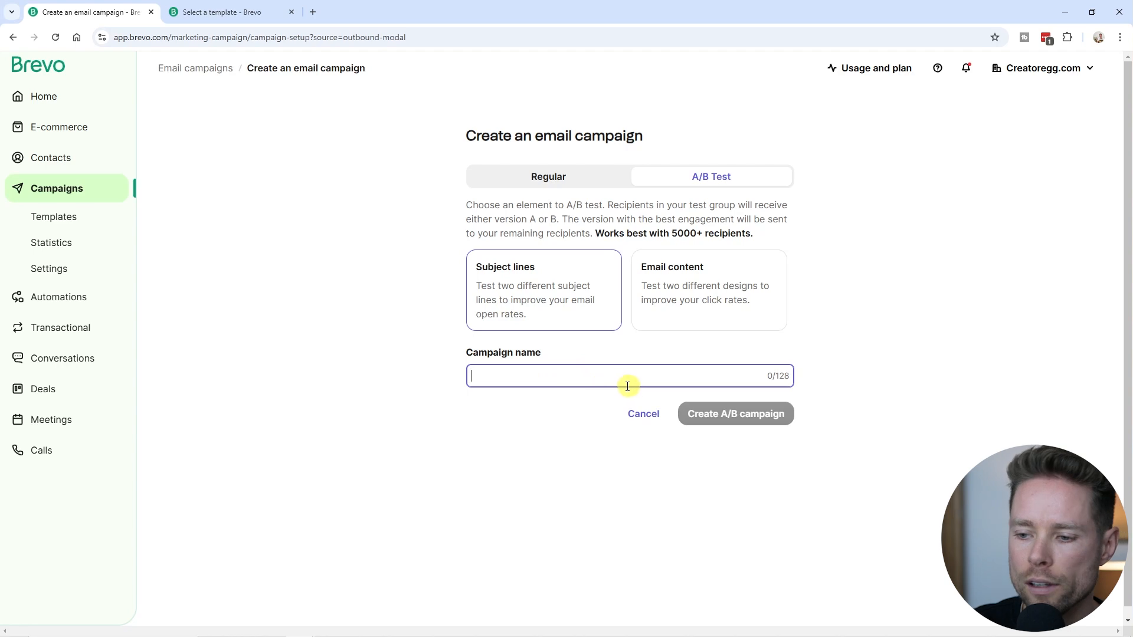
type("test")
left_click(735, 418)
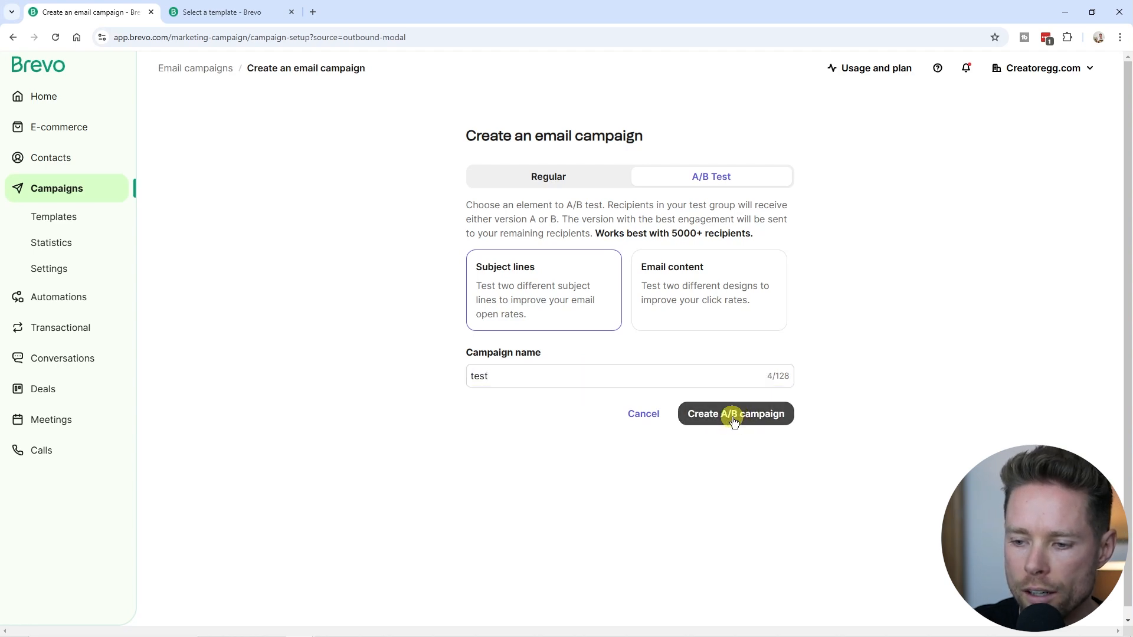
Set subject line A to 'test a' and B to 'test b', then save.
left_click(841, 265)
left_click(501, 353)
type("test")
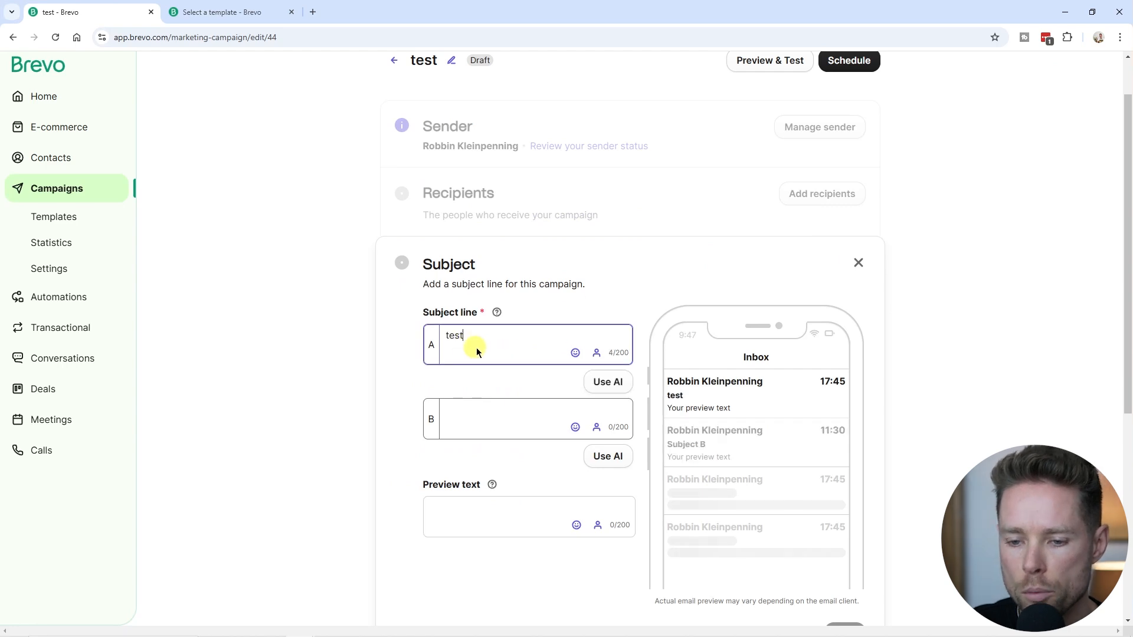
type(" a")
left_click(480, 412)
type("test b")
scroll(477, 318, "down", 2)
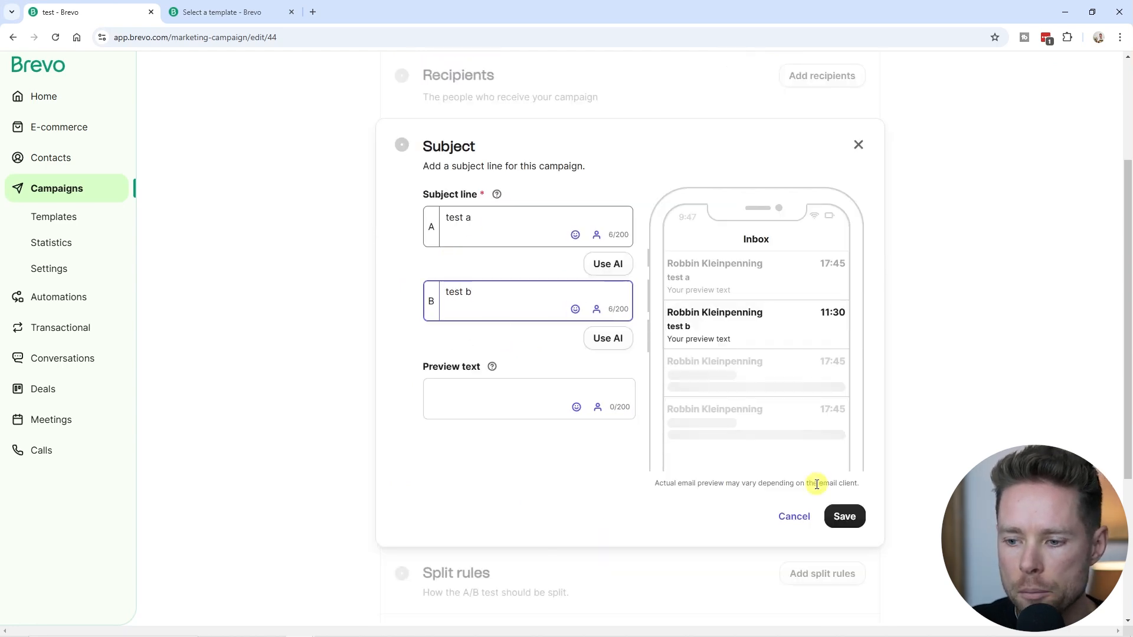
scroll(816, 485, "down", 1)
left_click(844, 458)
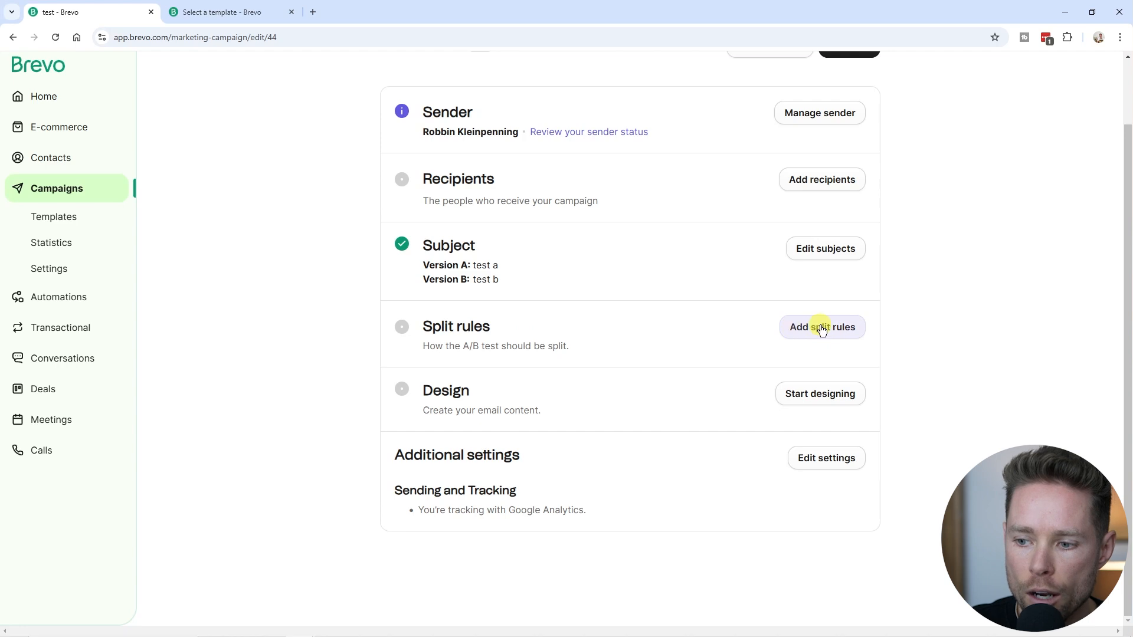
Review the split rules (25%/25%/50%, open-rate winner, 1-hour test), then return to campaigns.
left_click(822, 328)
scroll(665, 379, "down", 4)
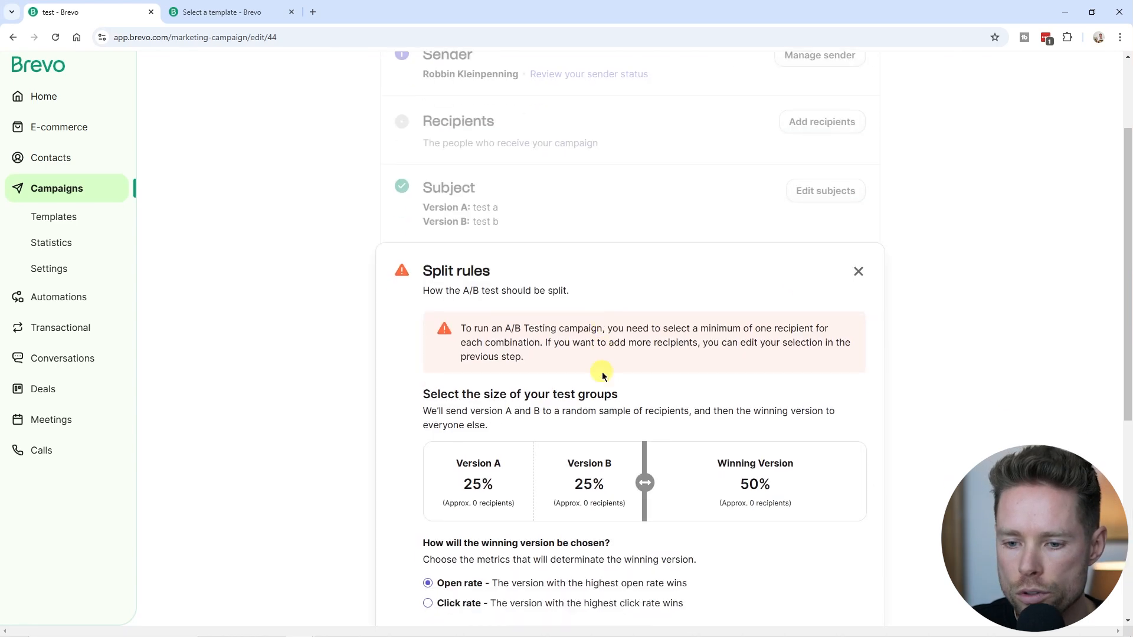
triple_click(642, 366)
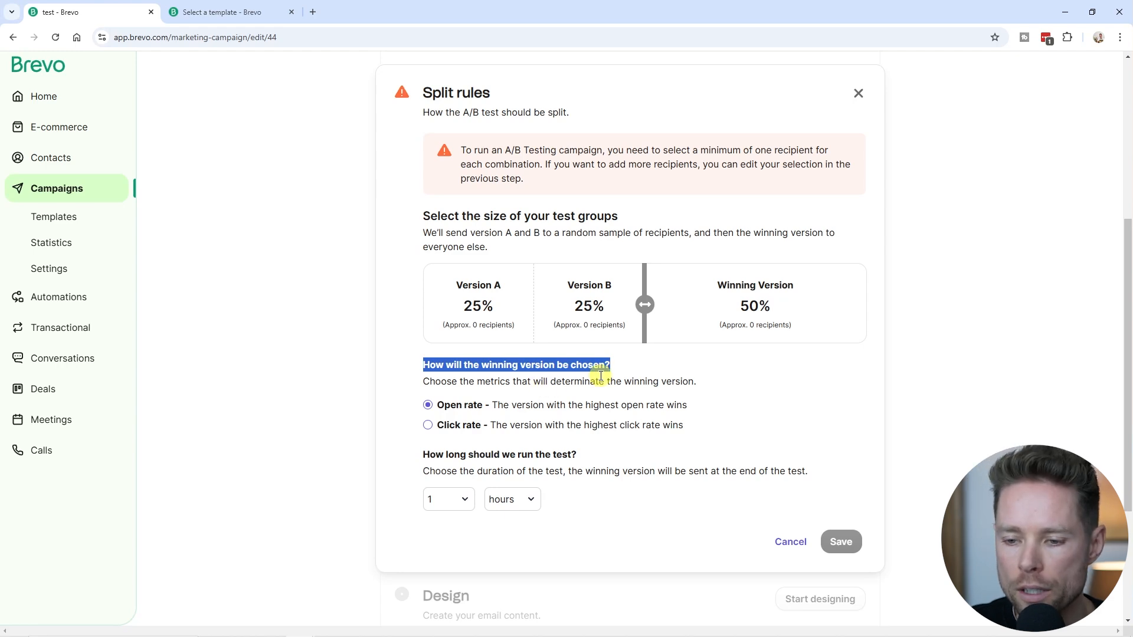
scroll(466, 398, "down", 1)
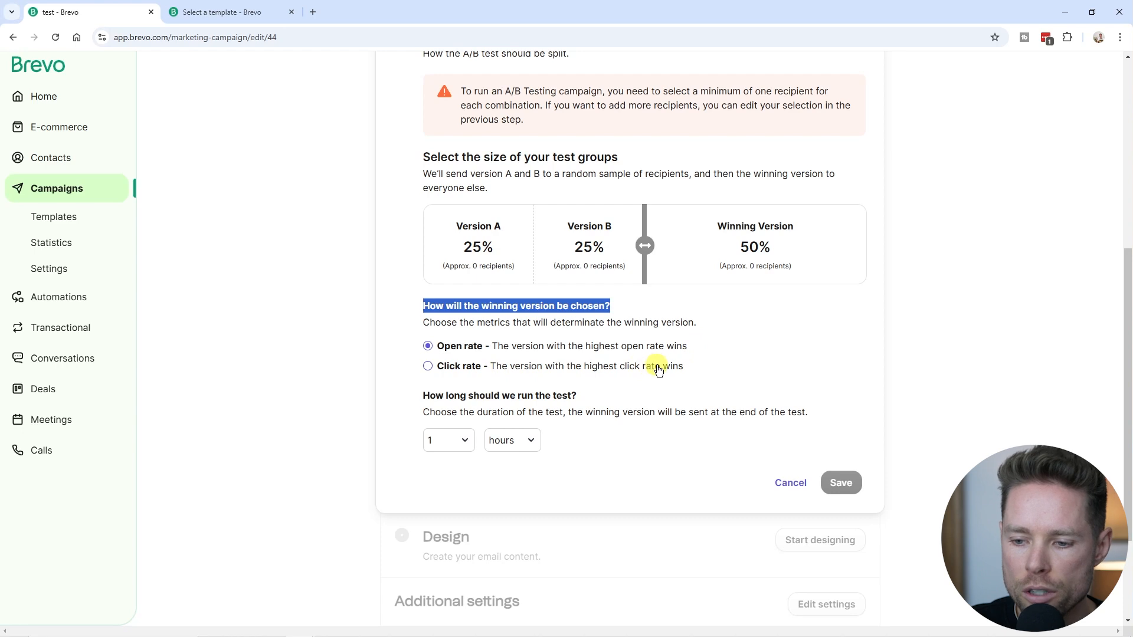
left_click_drag(422, 395, 827, 412)
left_click(517, 439)
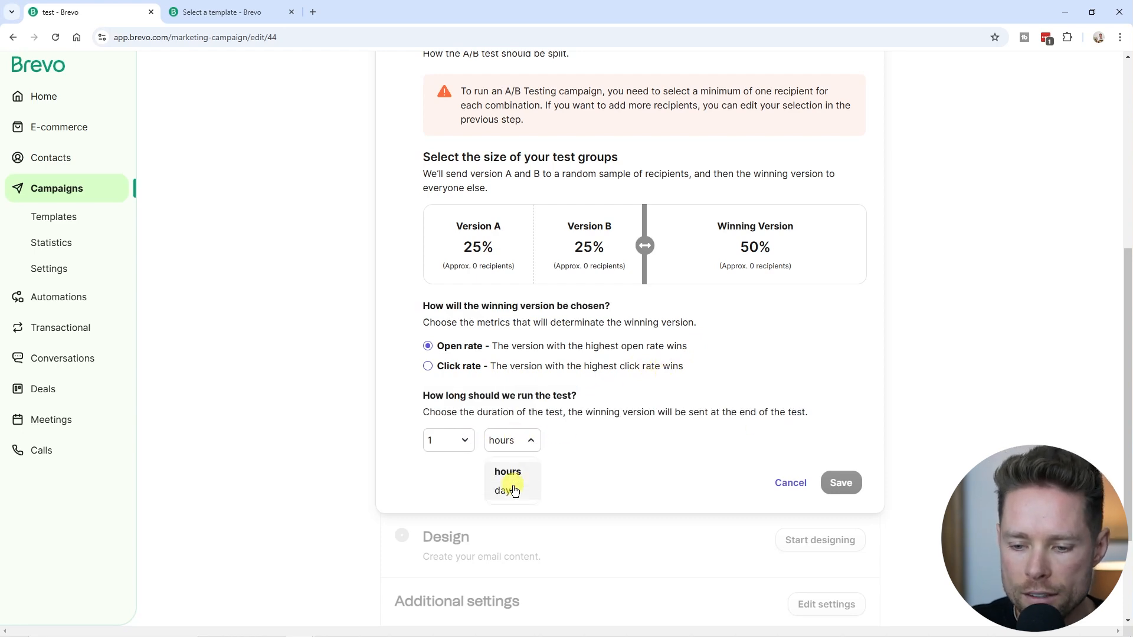
left_click(576, 437)
scroll(665, 455, "up", 4)
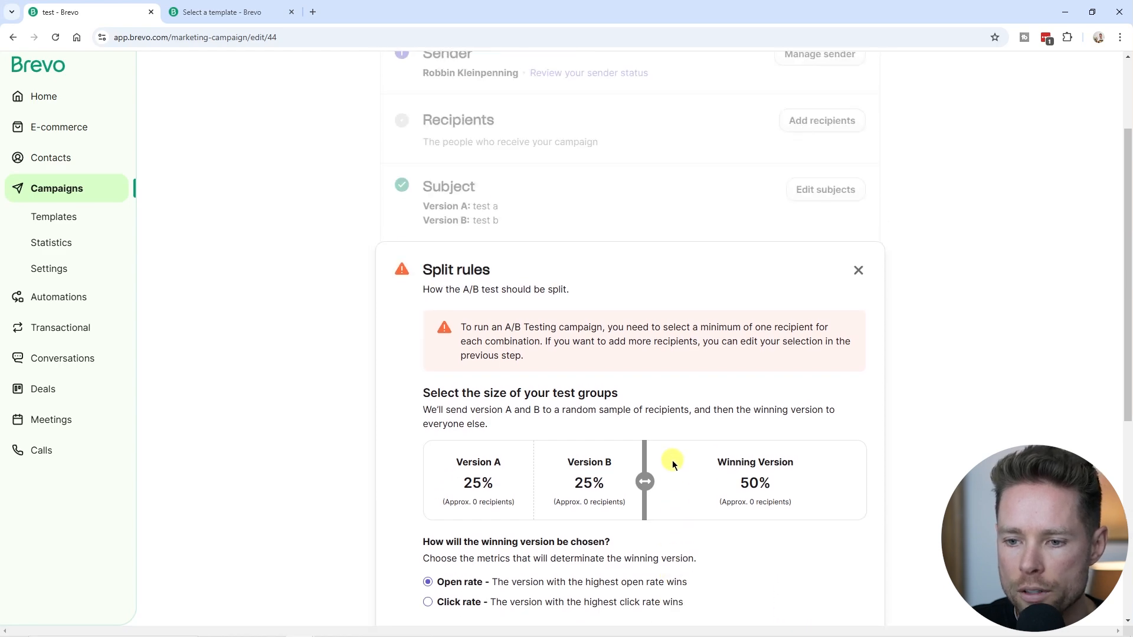
scroll(613, 451, "down", 6)
scroll(471, 259, "up", 8)
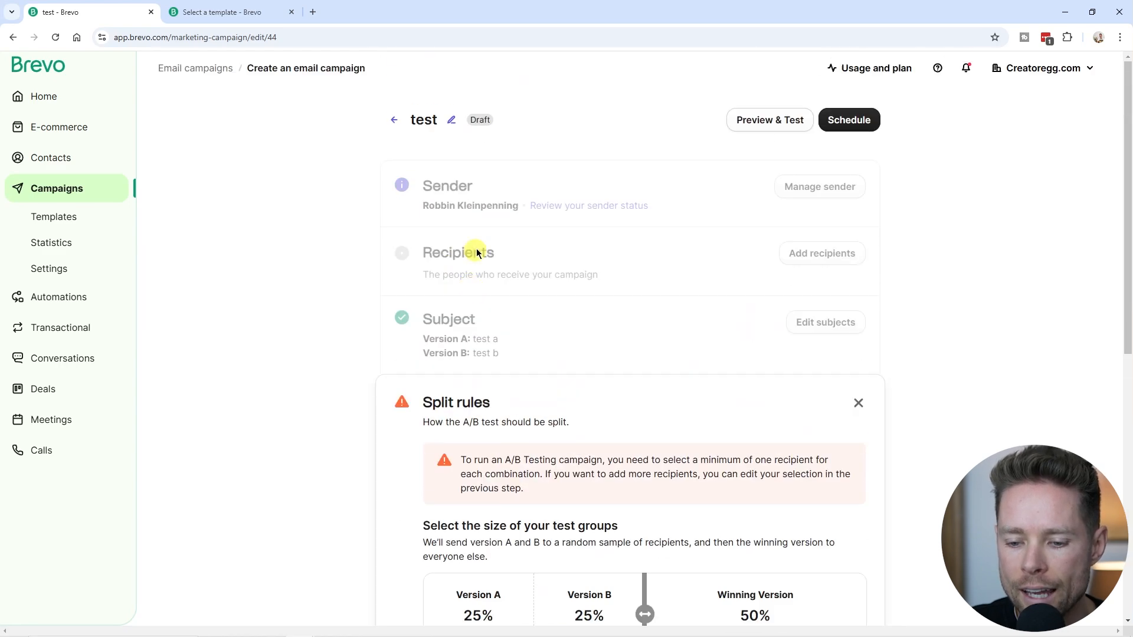
left_click(397, 121)
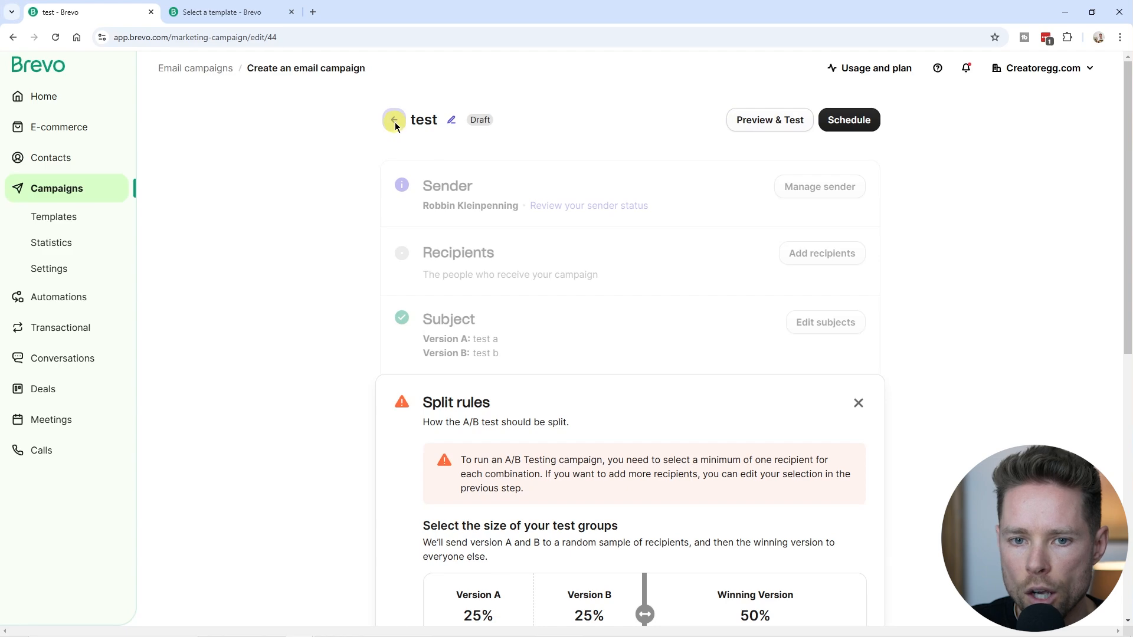
Create a regular email campaign named 'test'.
left_click(1066, 130)
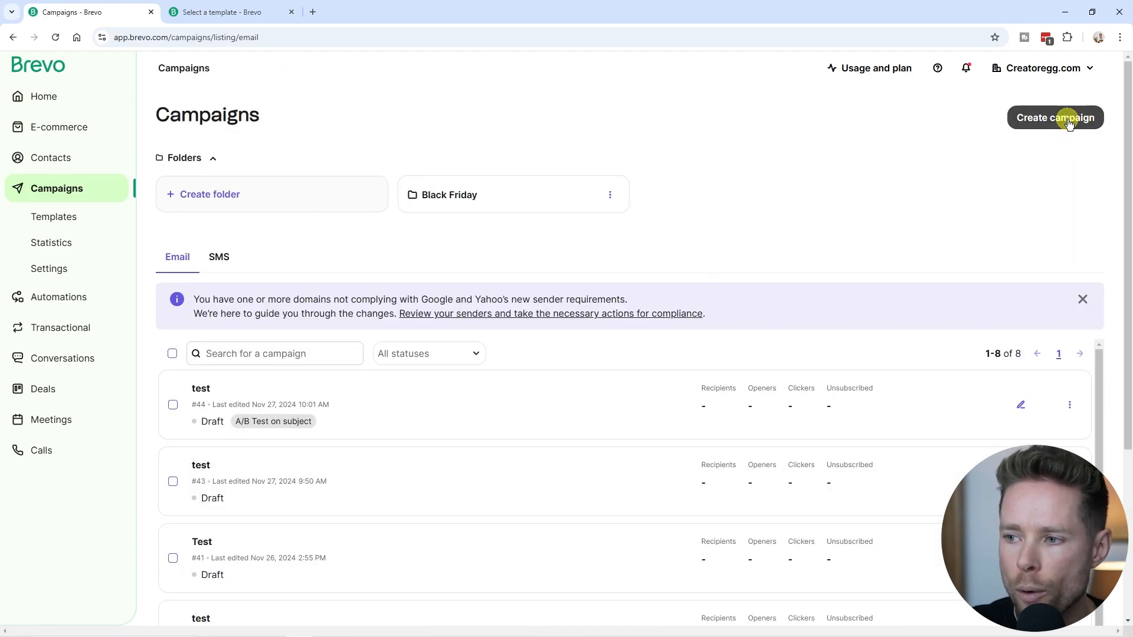
left_click(292, 260)
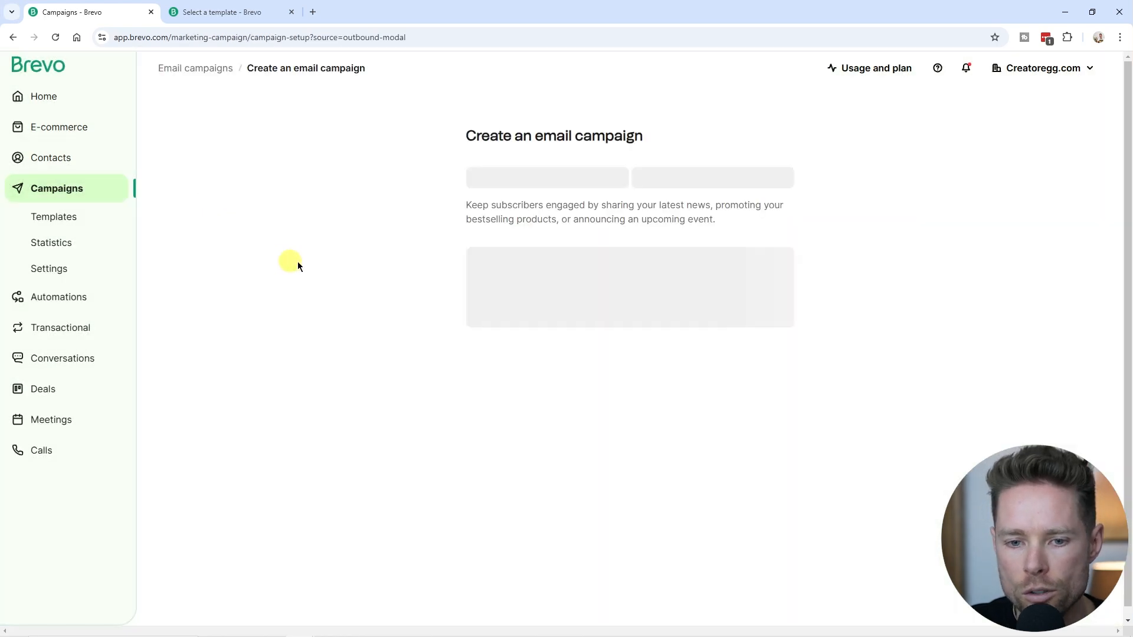
left_click(536, 285)
type("test")
key("ctrl+a")
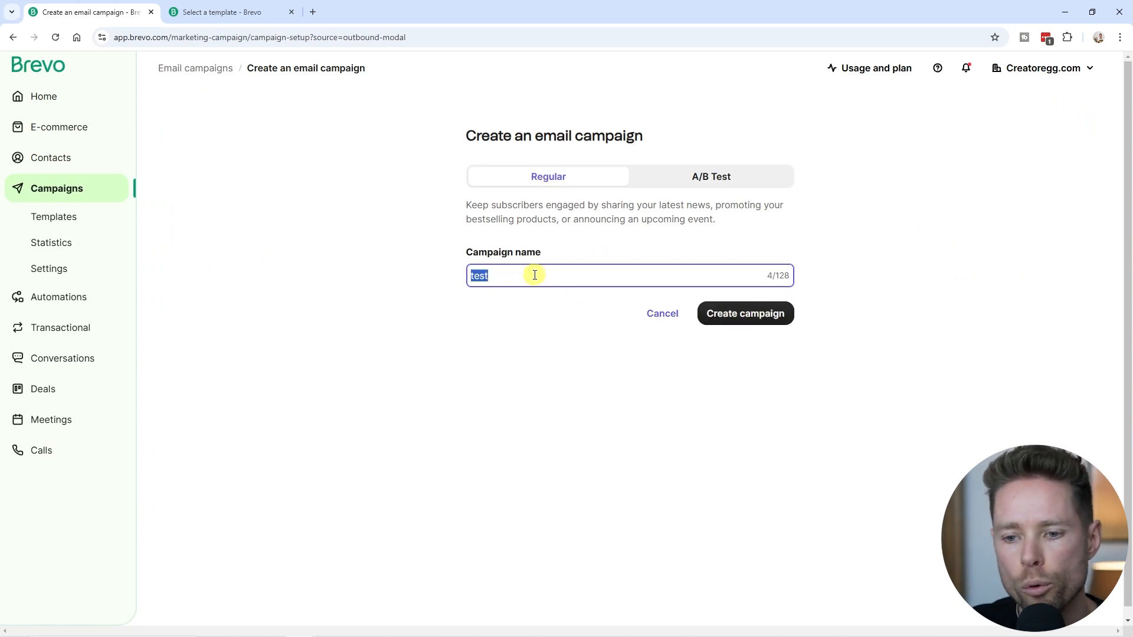
left_click_drag(466, 253, 546, 276)
left_click(522, 279)
double_click(531, 277)
left_click(531, 280)
left_click(745, 313)
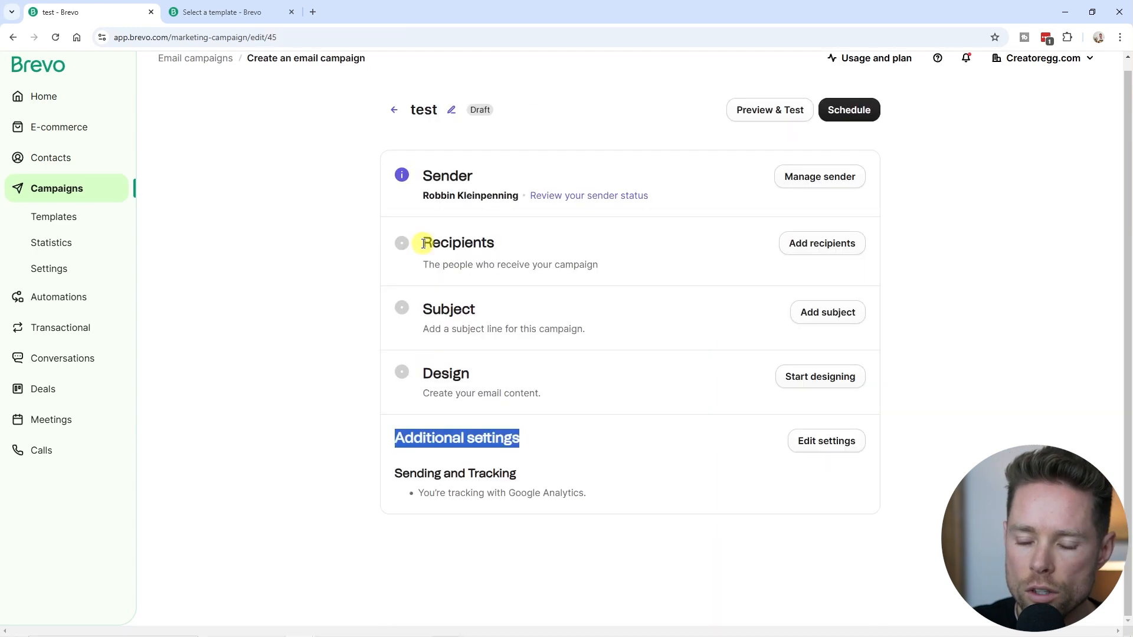
Review the draft's Recipients, Subject, Design and Additional settings sections.
left_click_drag(423, 243, 496, 245)
left_click_drag(423, 310, 475, 311)
left_click_drag(427, 373, 494, 375)
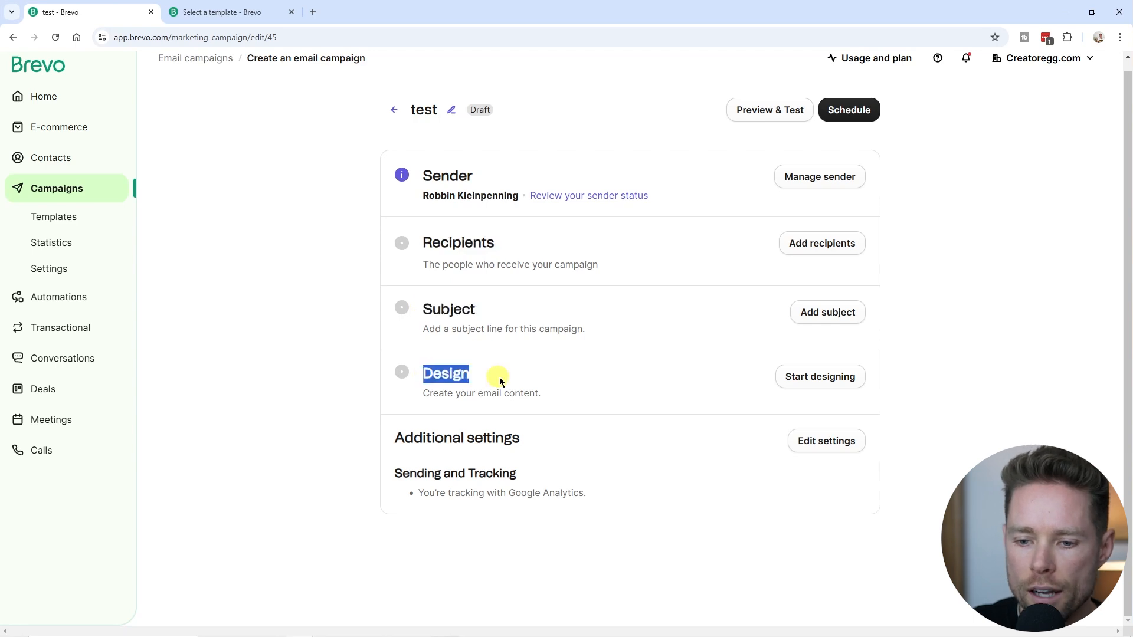
left_click_drag(399, 437, 538, 443)
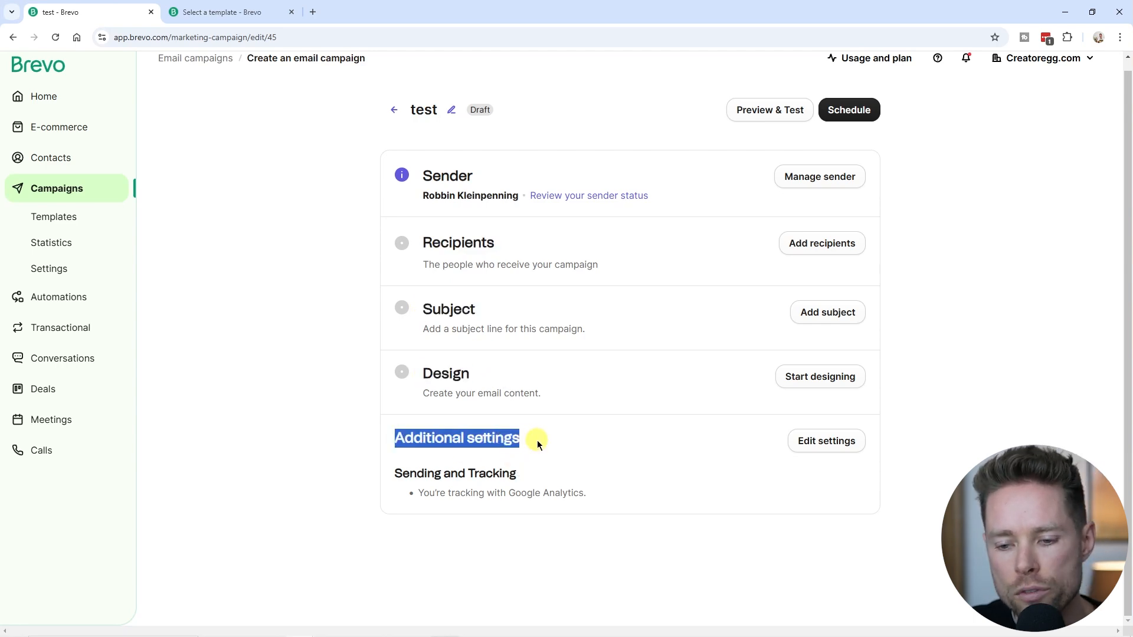
Open the campaign's additional settings and check the Google Analytics UTM Campaign Value field.
left_click(828, 442)
scroll(617, 506, "down", 5)
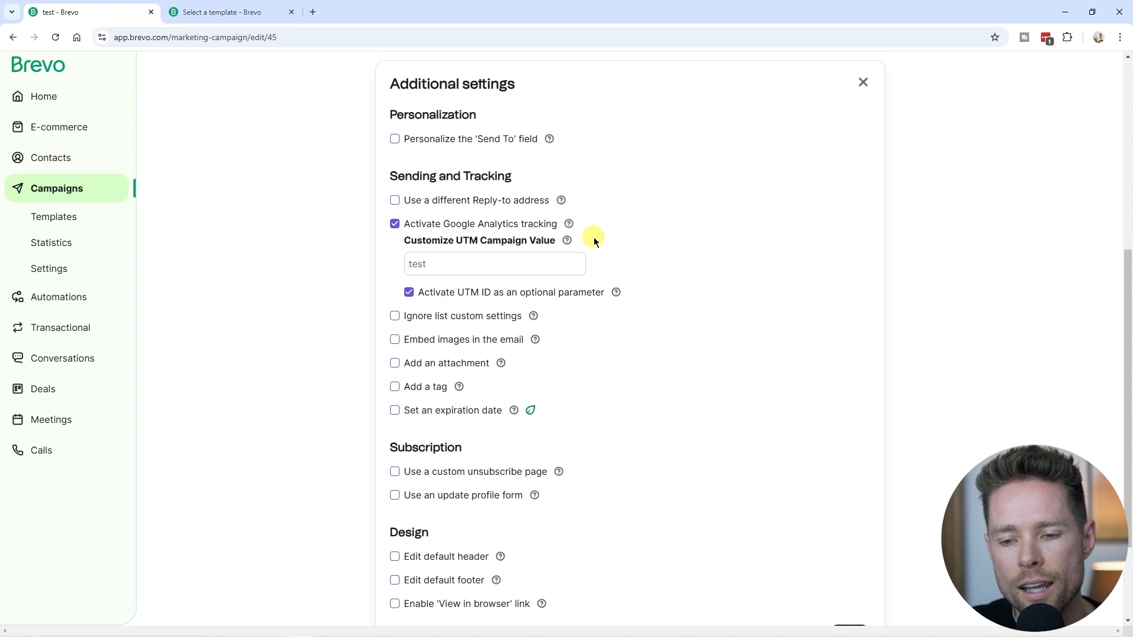
scroll(465, 321, "down", 1)
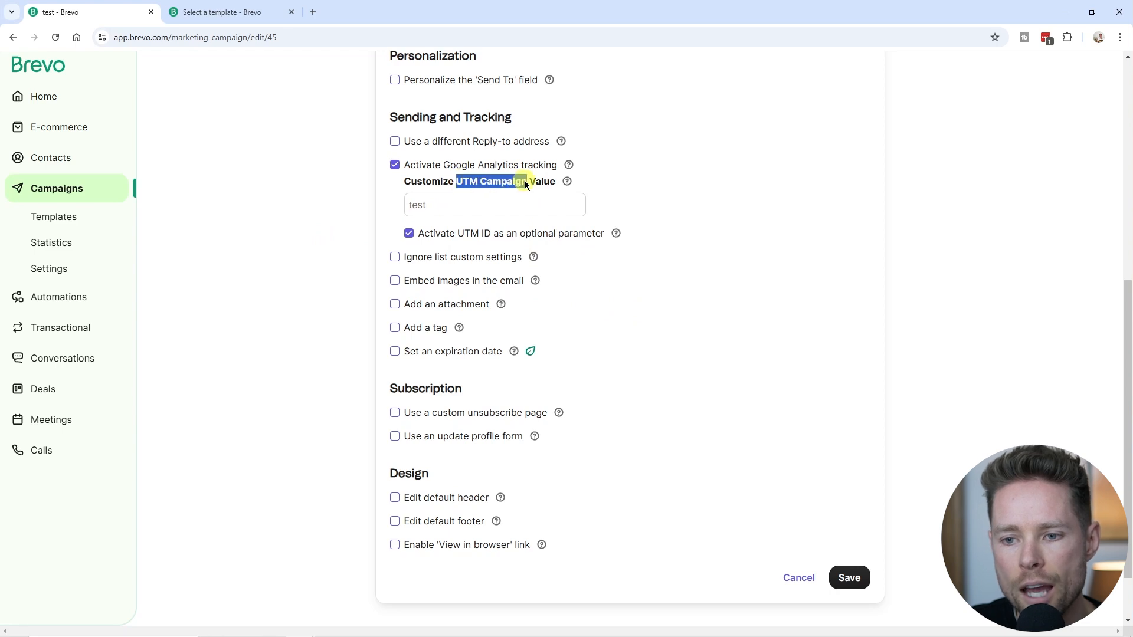
left_click(497, 214)
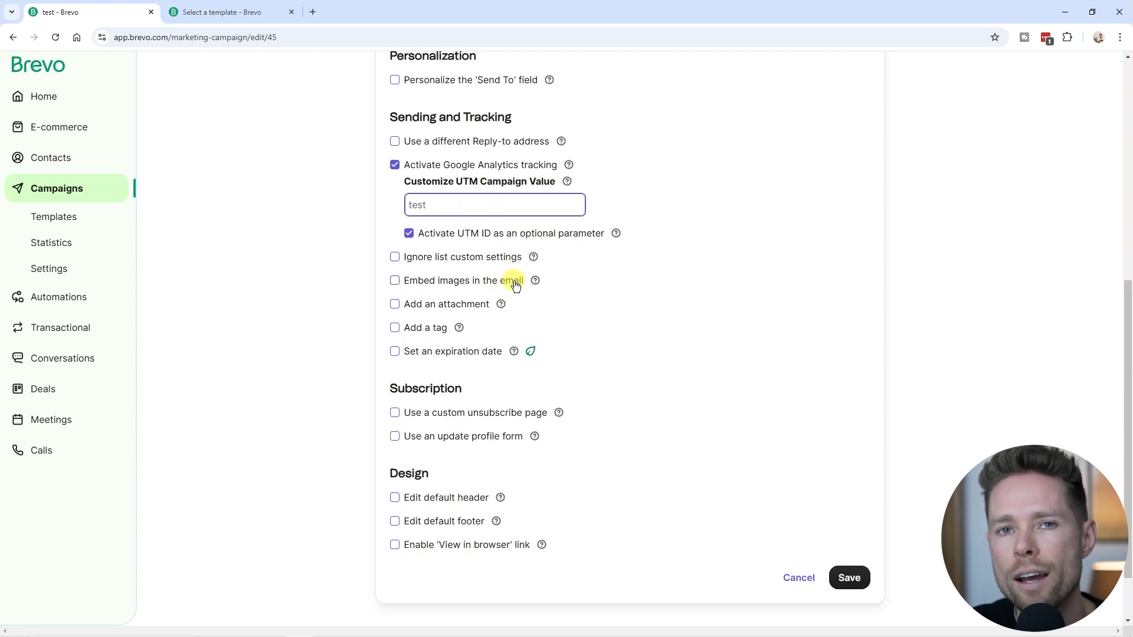
scroll(525, 322, "down", 1)
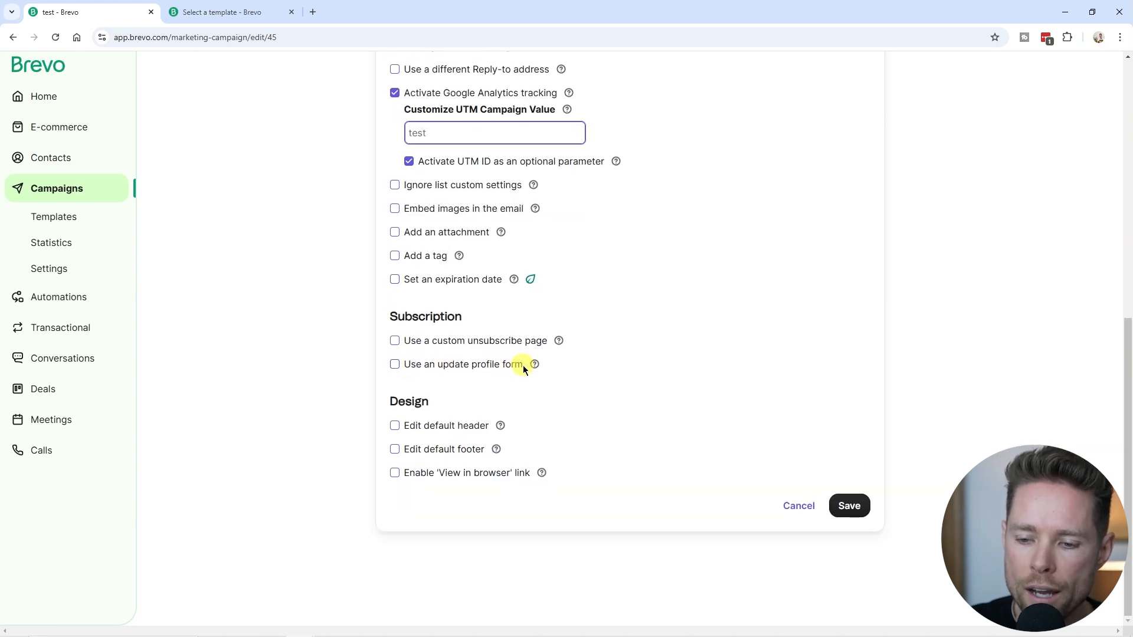
Enable the Default update profile form under Subscription and save the additional settings.
left_click(396, 365)
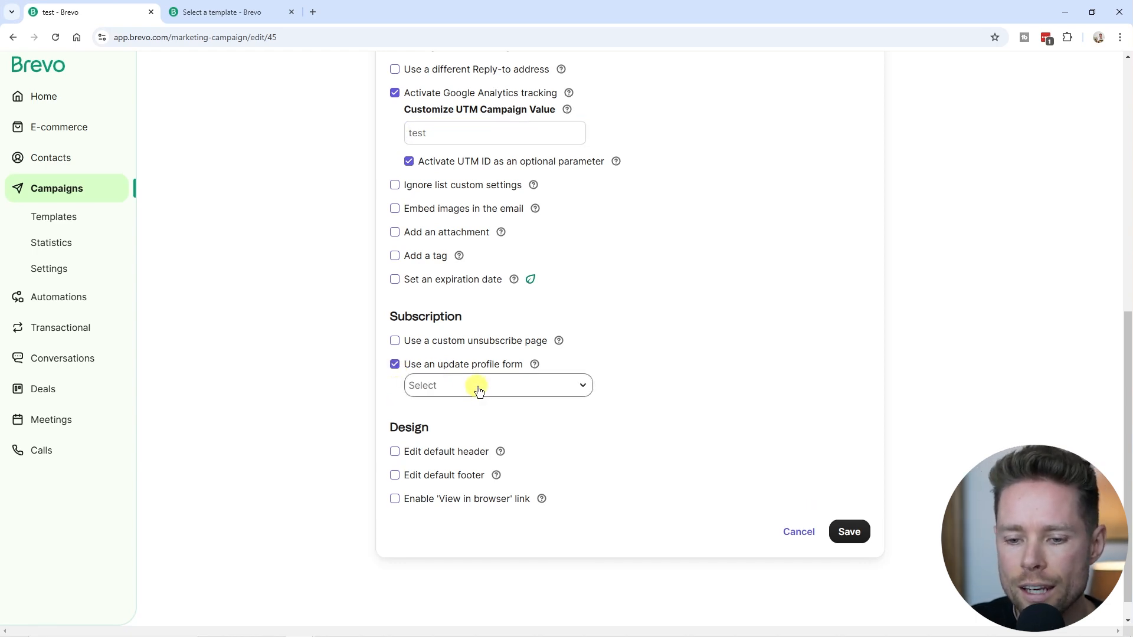
left_click(482, 392)
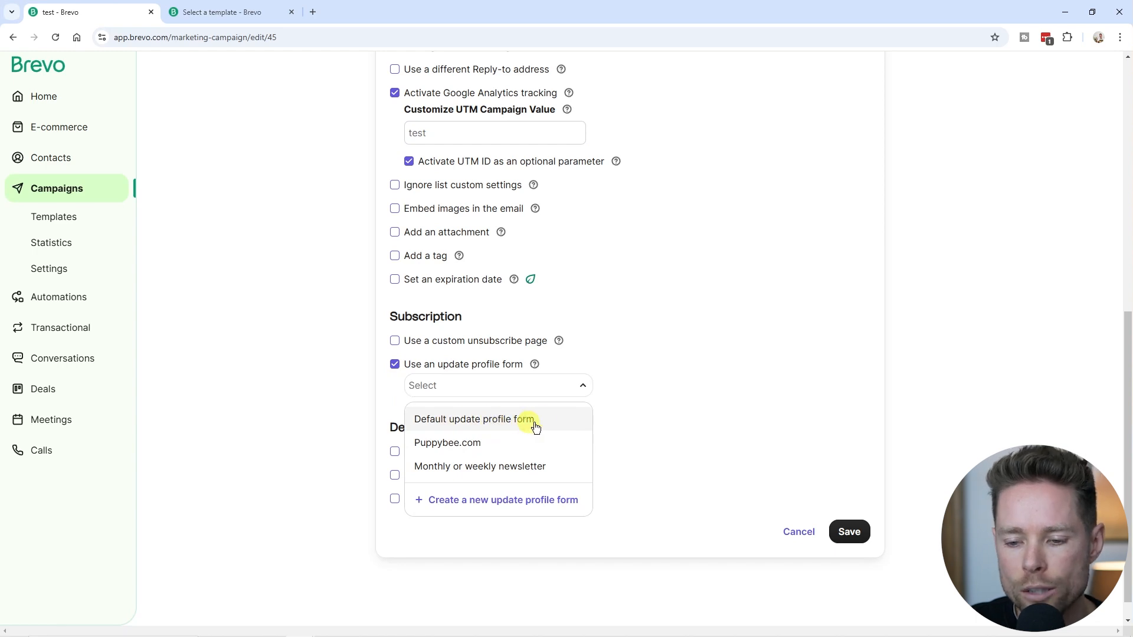
left_click(498, 420)
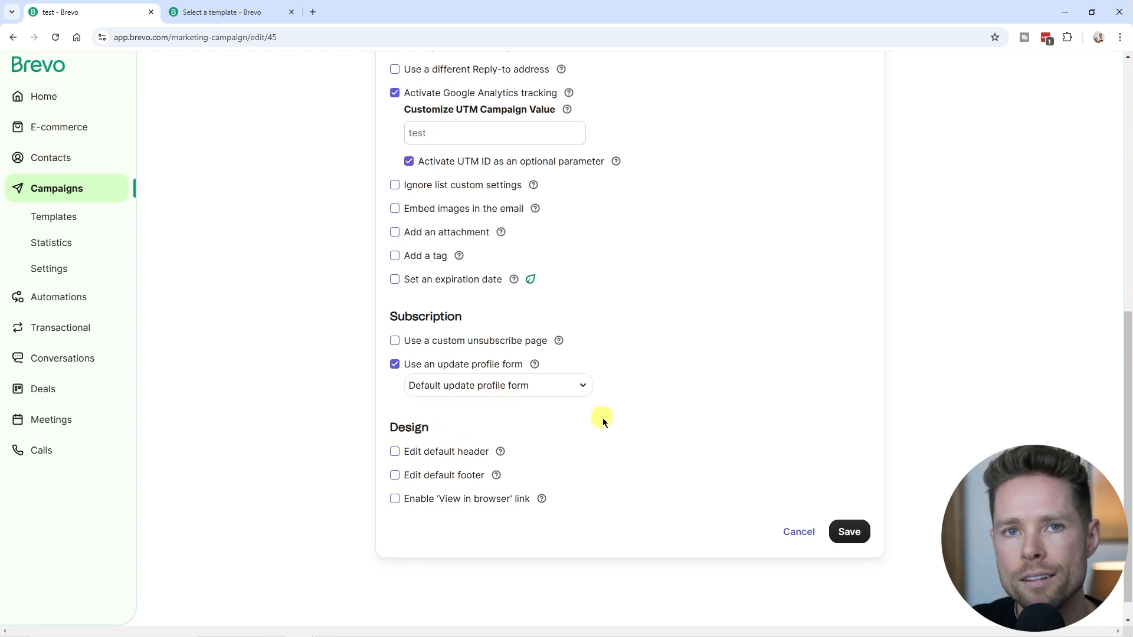
scroll(602, 418, "down", 1)
left_click(848, 506)
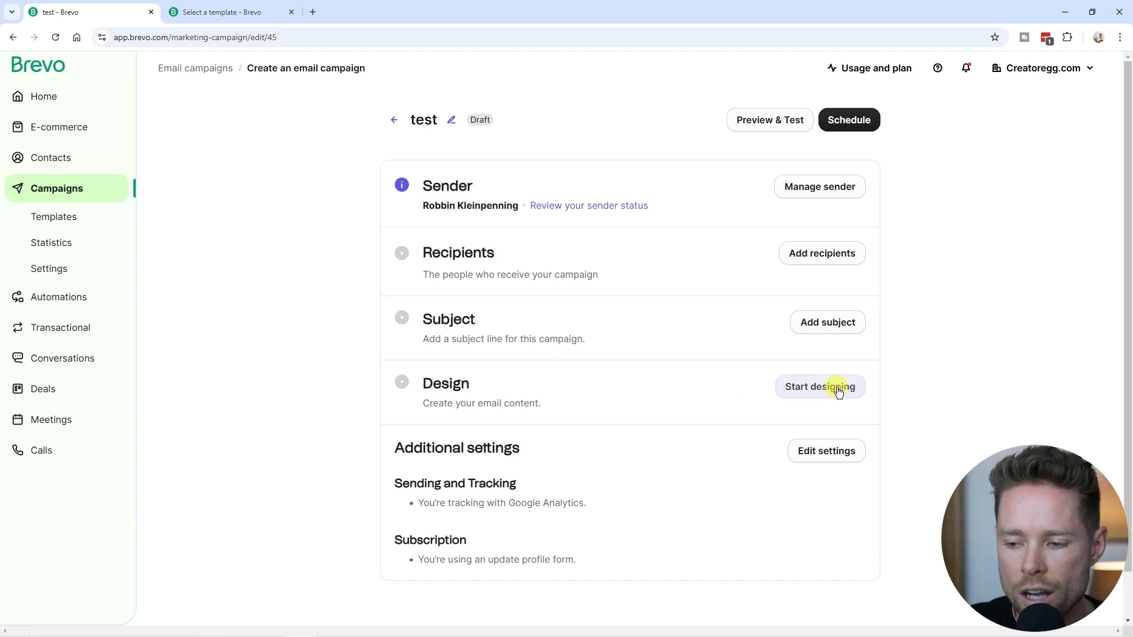
Browse the email template gallery and the Code your own options: Rich Text Editor and HTML Editor.
left_click(838, 392)
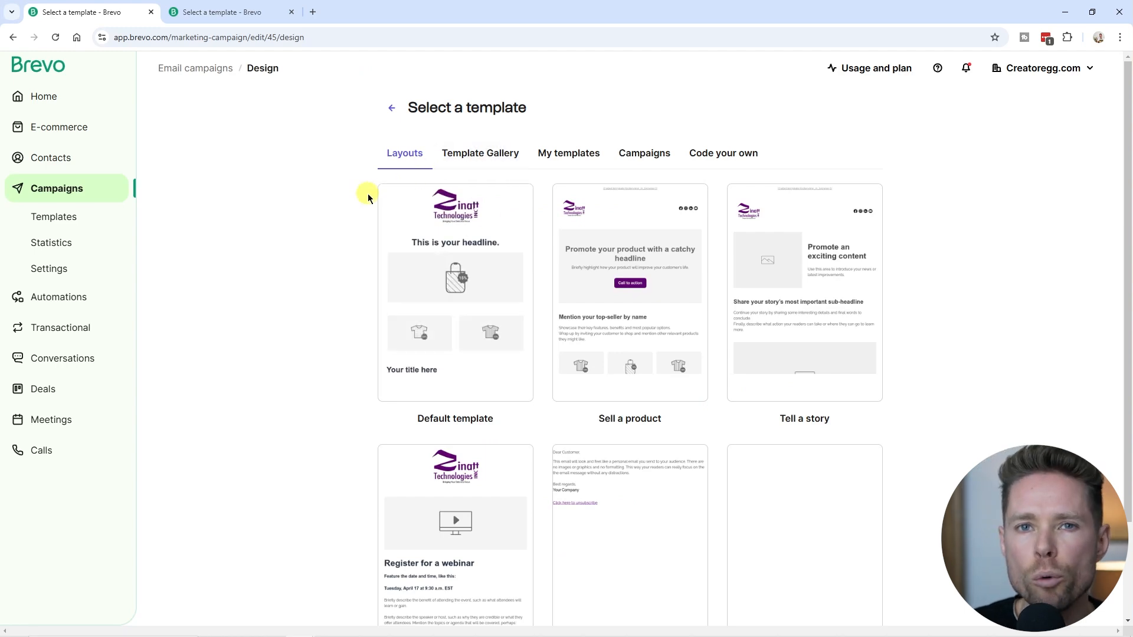
scroll(787, 425, "down", 2)
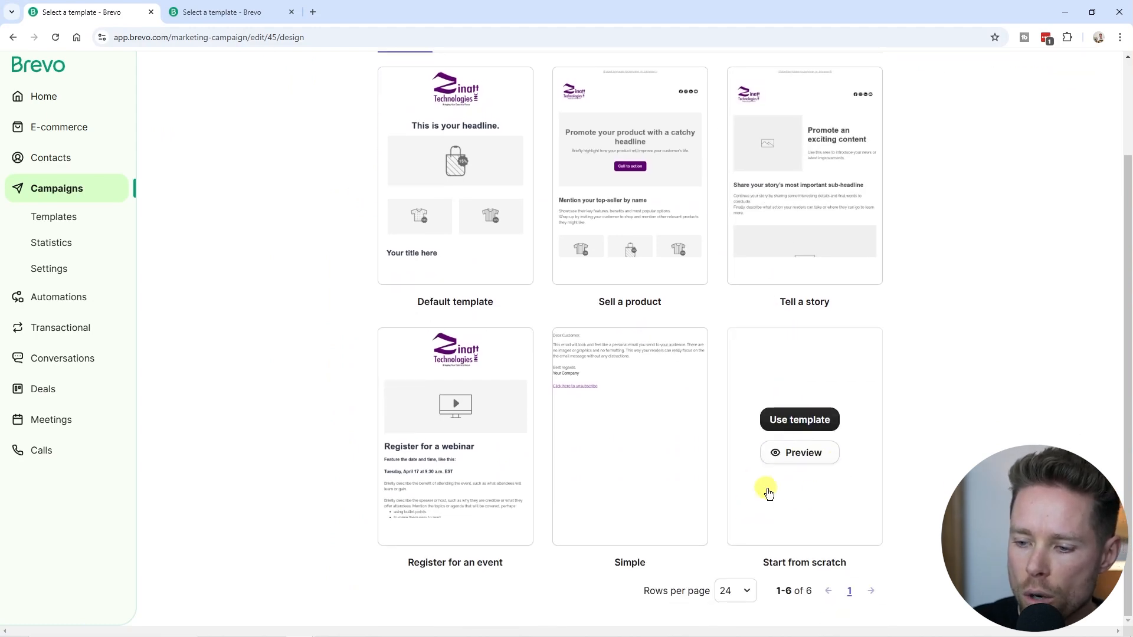
scroll(792, 462, "up", 2)
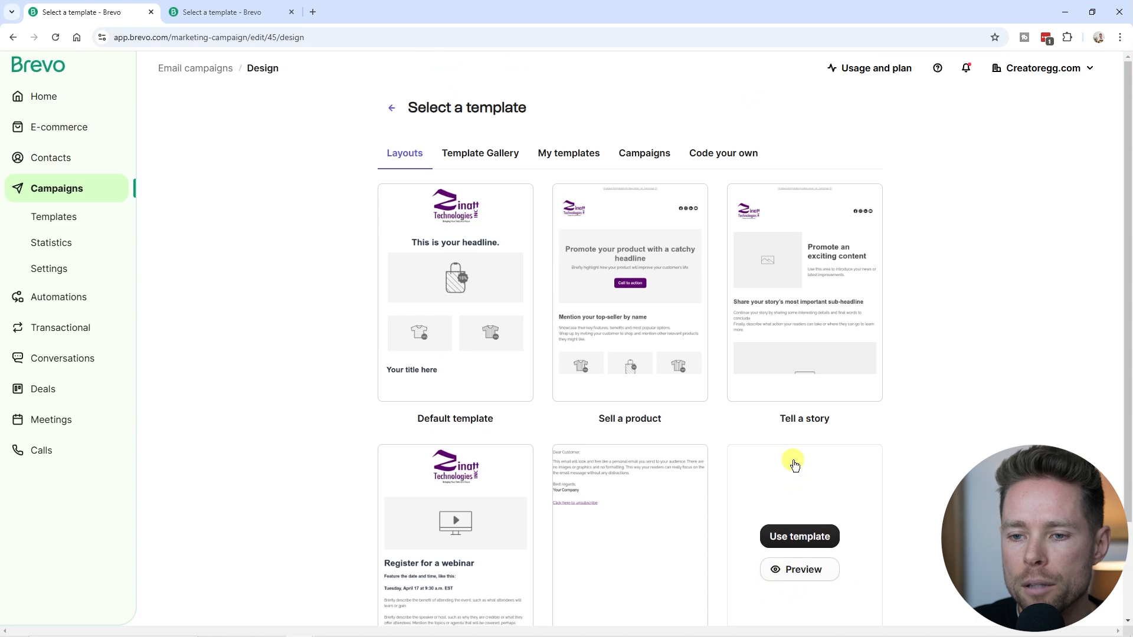
scroll(778, 455, "down", 2)
scroll(508, 253, "up", 2)
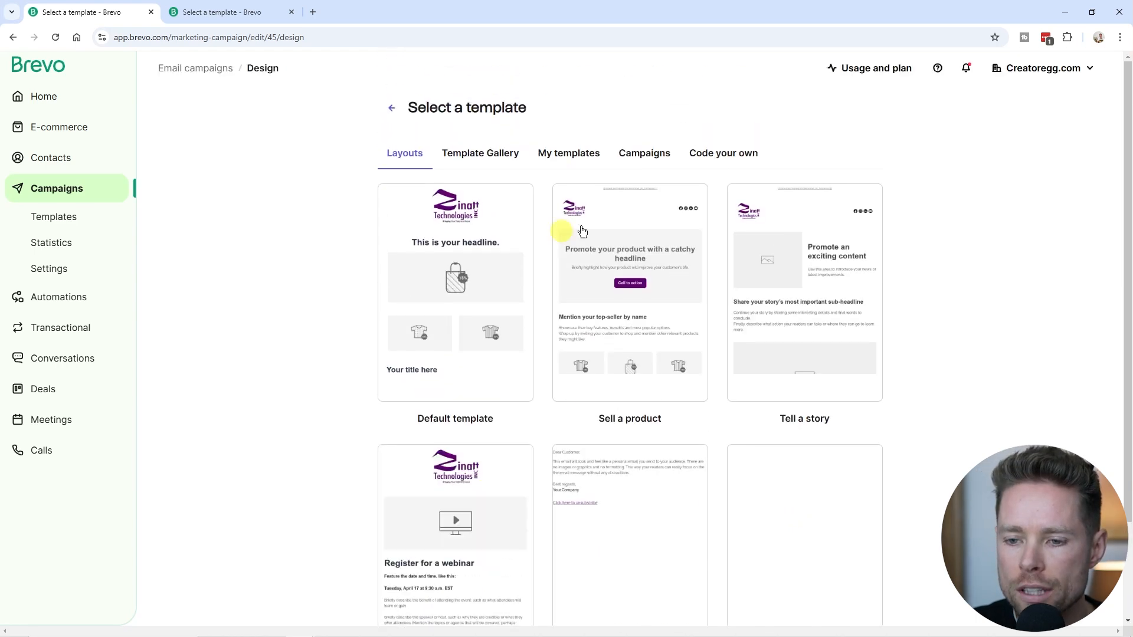
scroll(592, 498, "down", 2)
scroll(506, 331, "up", 2)
left_click(499, 155)
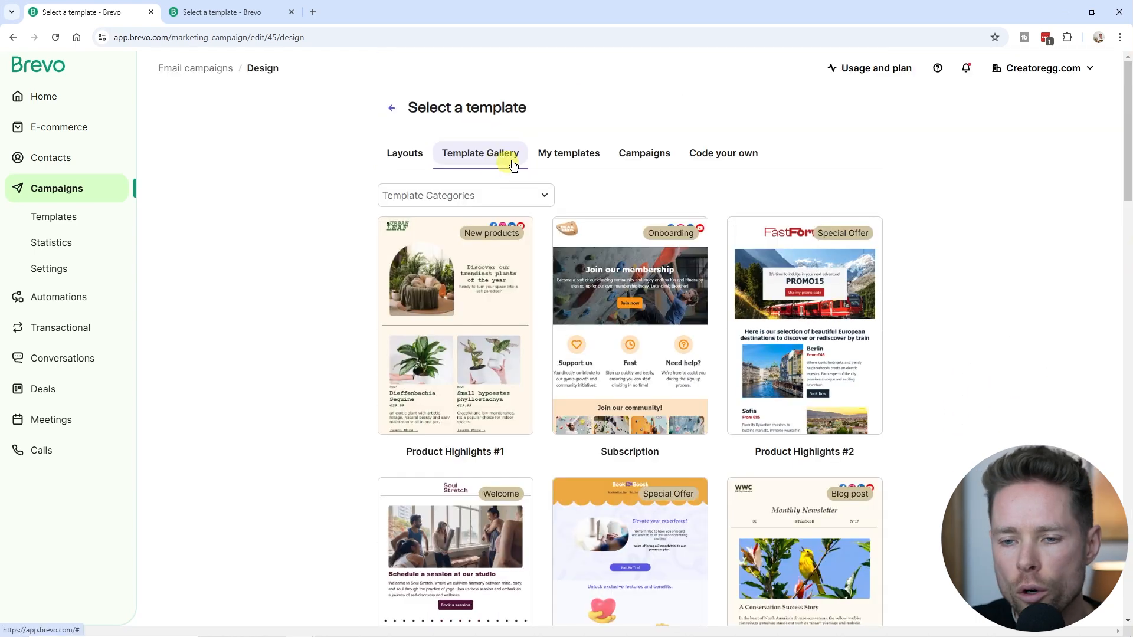
mouse_move(1126, 147)
left_mouse_down()
mouse_move(1127, 589)
mouse_move(1123, 165)
left_mouse_up()
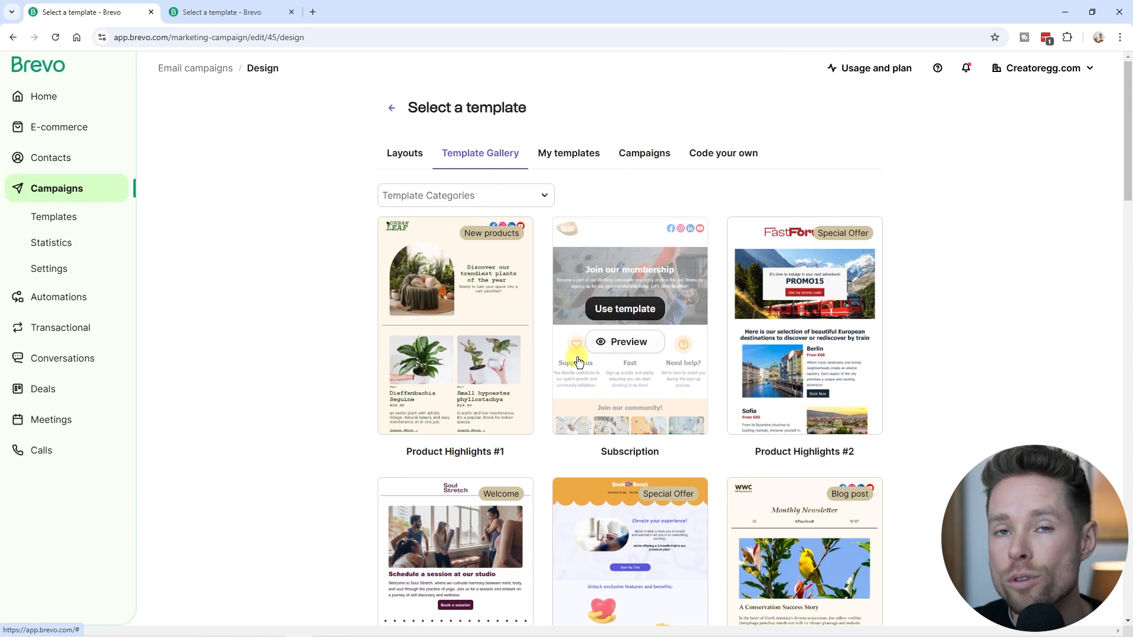
left_click(737, 153)
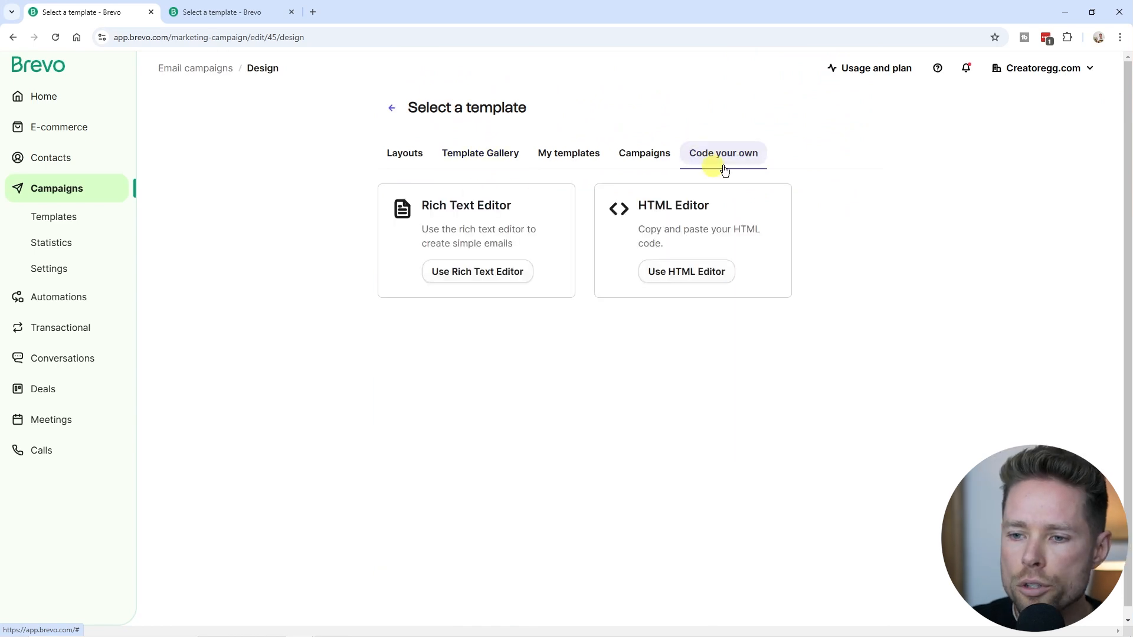
left_click_drag(421, 205, 533, 203)
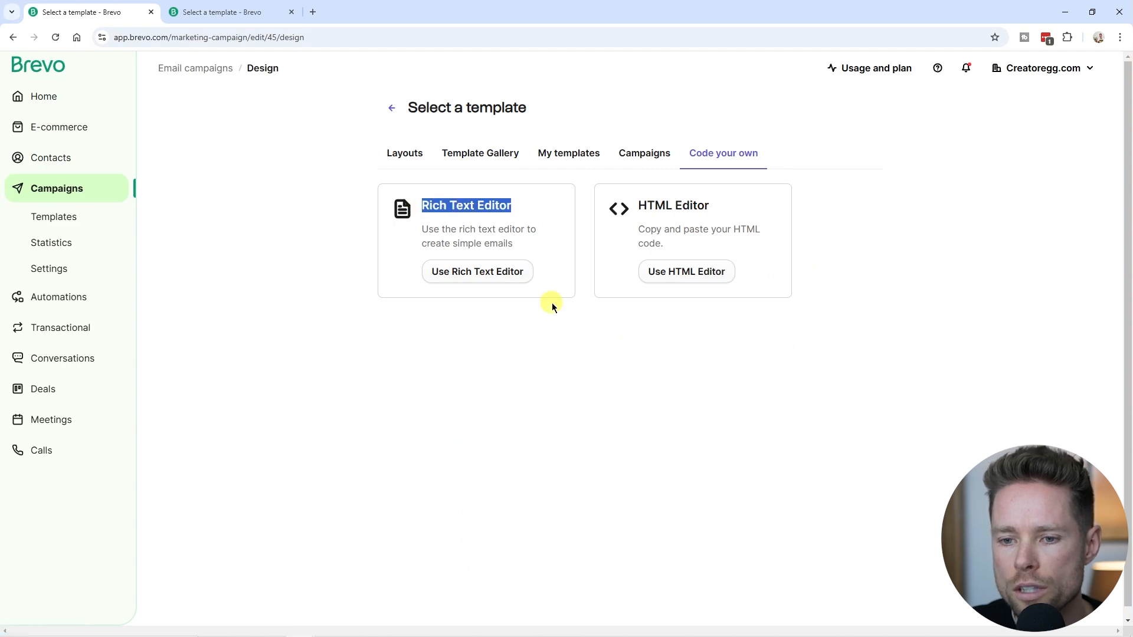
left_click_drag(636, 205, 769, 205)
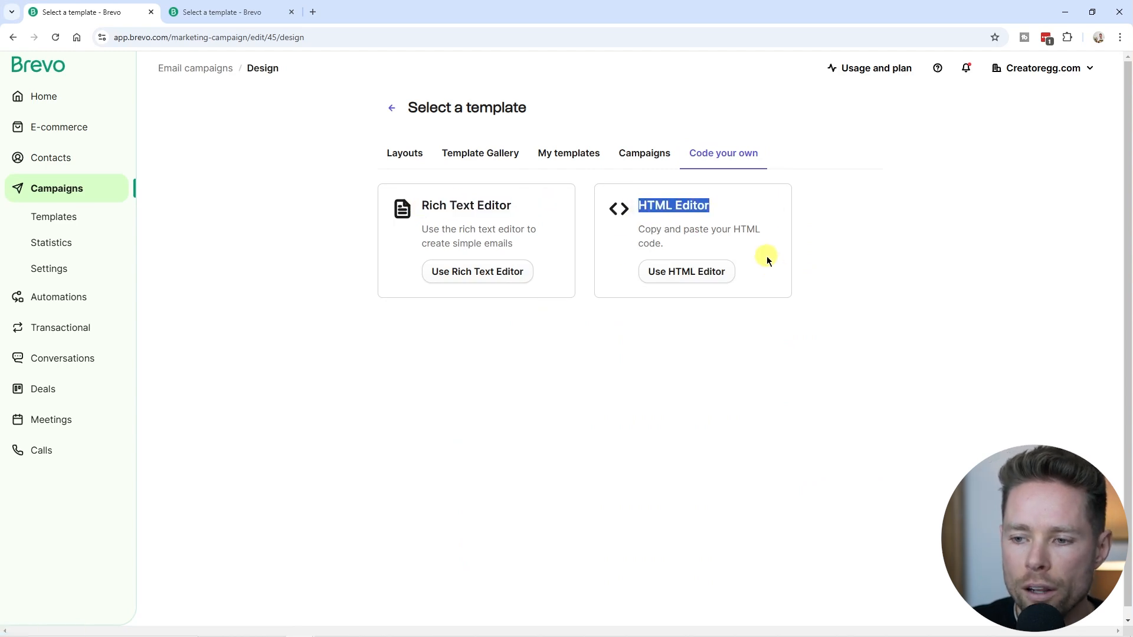
Build the email on the Default layout template and open its style settings in the brand library.
left_click(645, 153)
scroll(599, 430, "down", 3)
scroll(582, 289, "up", 3)
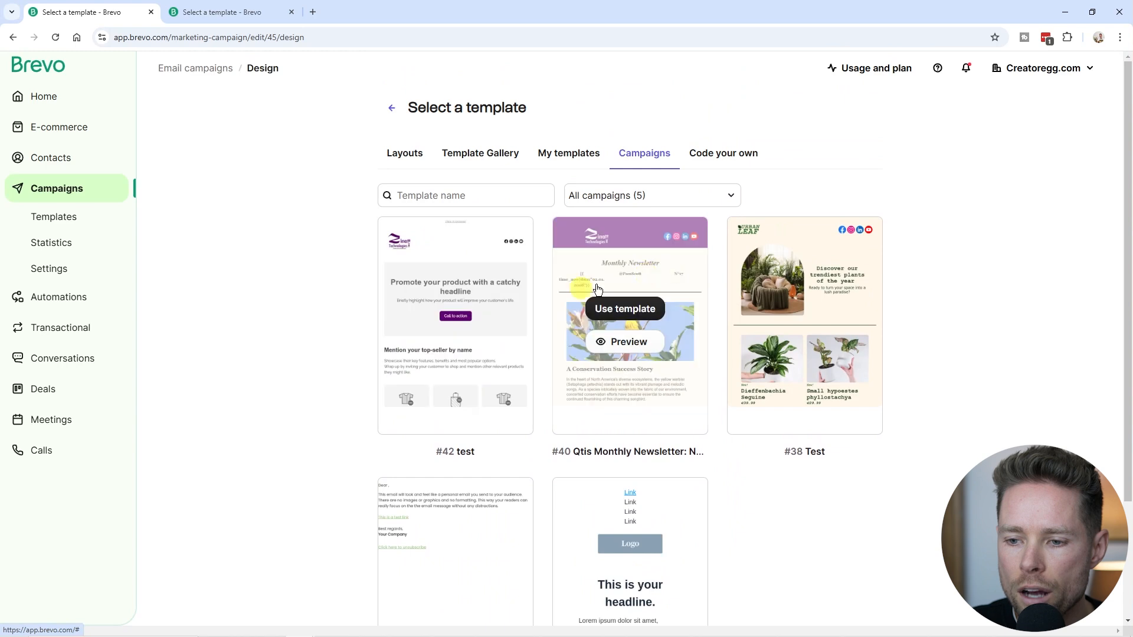
left_click(407, 153)
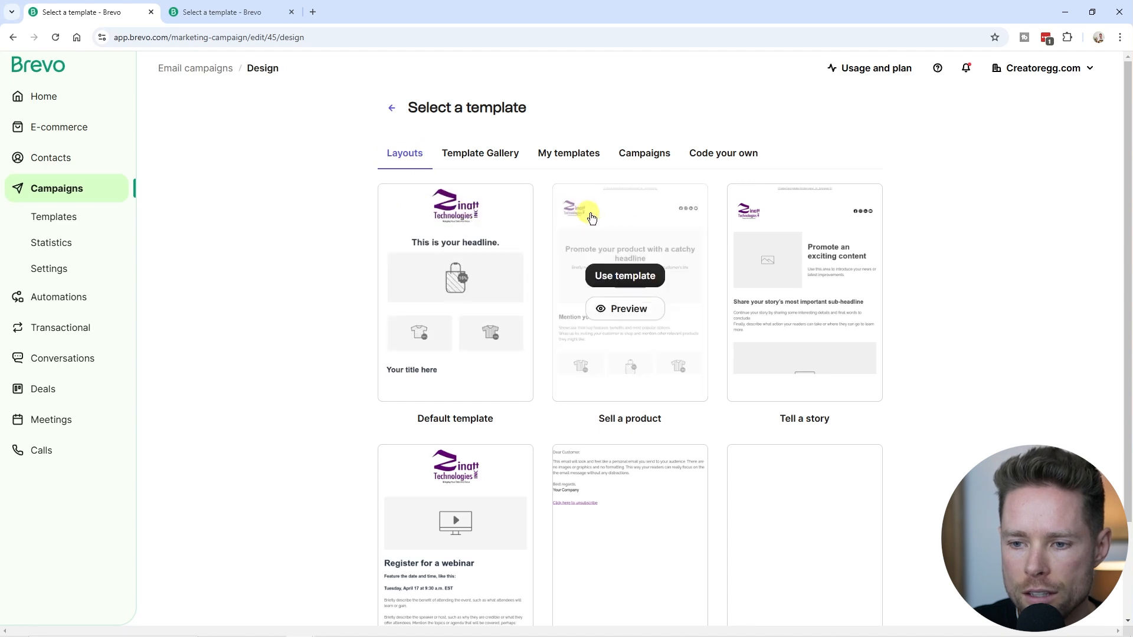
scroll(611, 460, "down", 1)
scroll(610, 460, "up", 1)
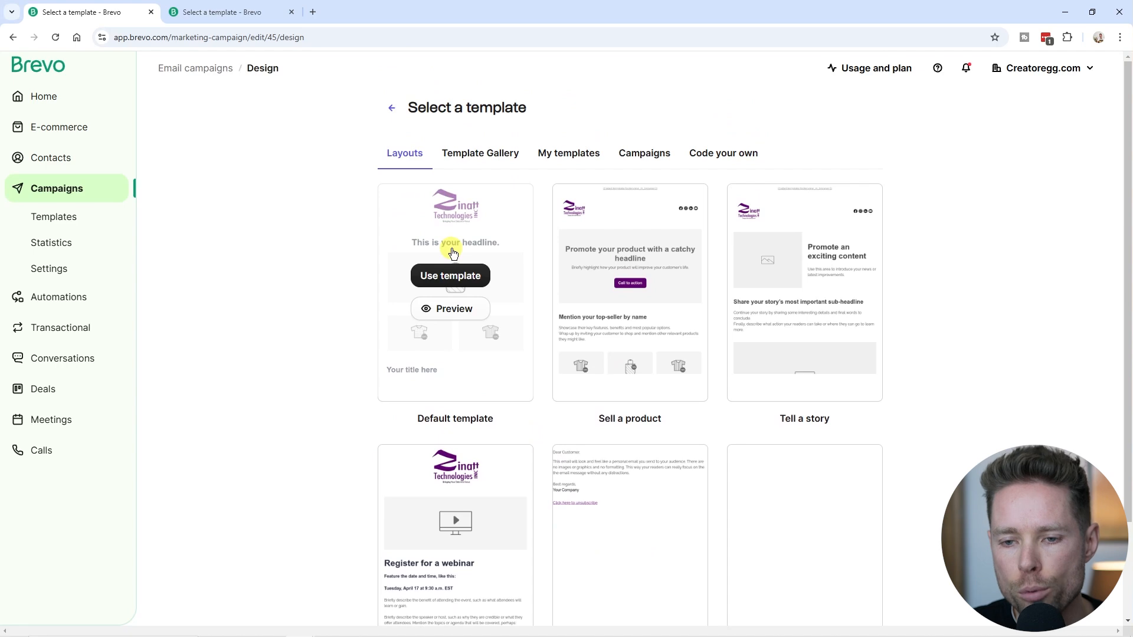
left_click(453, 282)
left_click(22, 146)
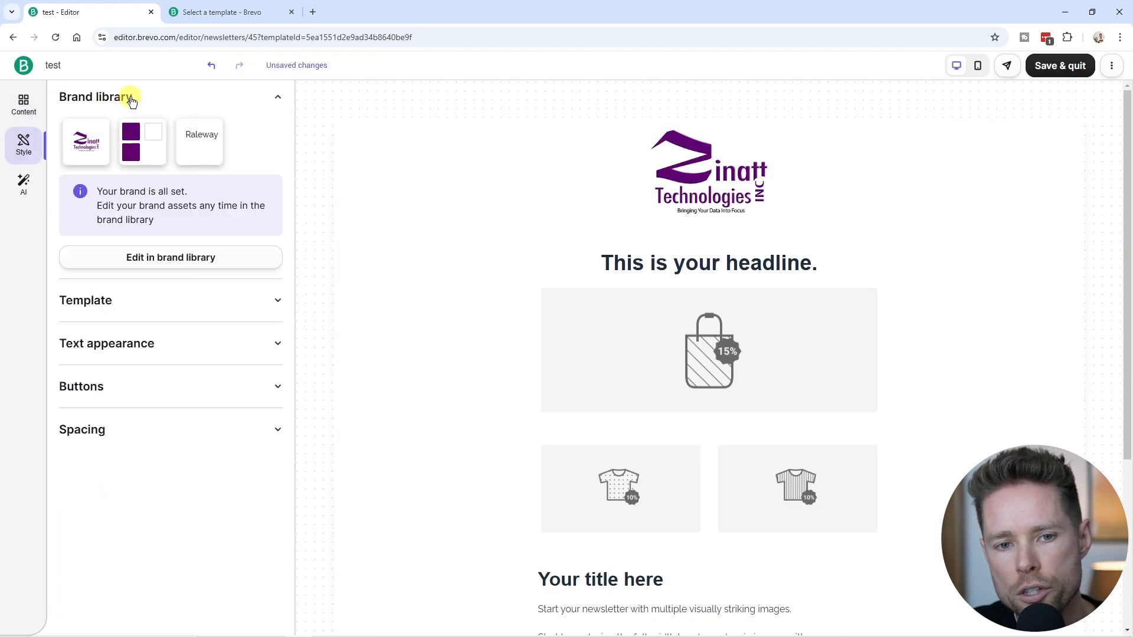
left_click(160, 260)
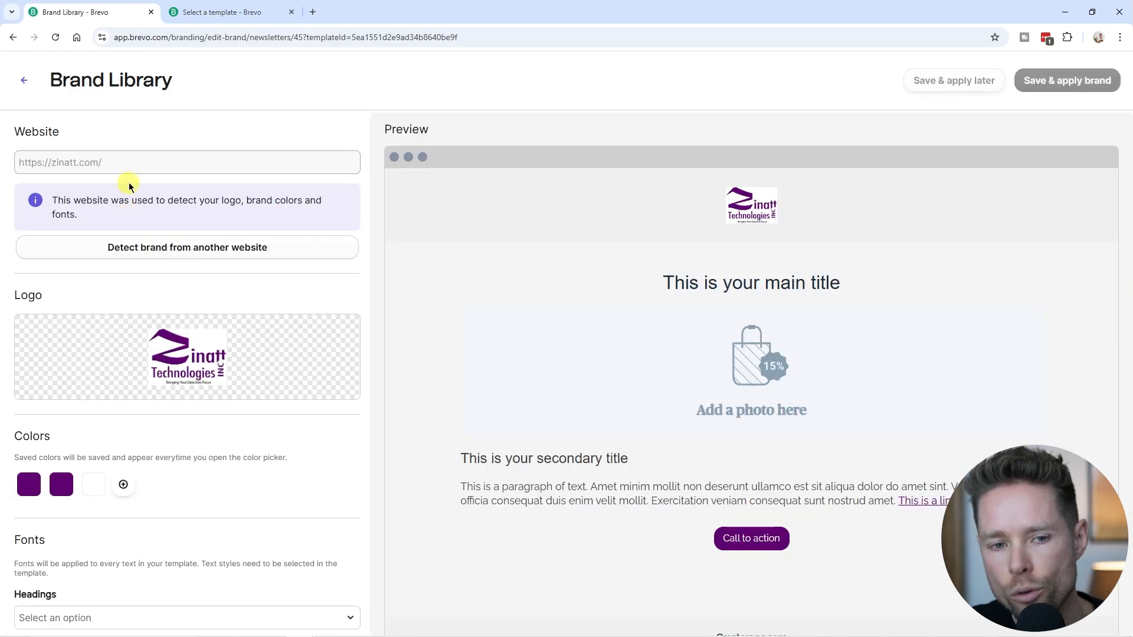
Look over the brand library's web font and Custom font fallback options without changes, then return to the campaign.
scroll(165, 271, "down", 2)
scroll(166, 271, "up", 2)
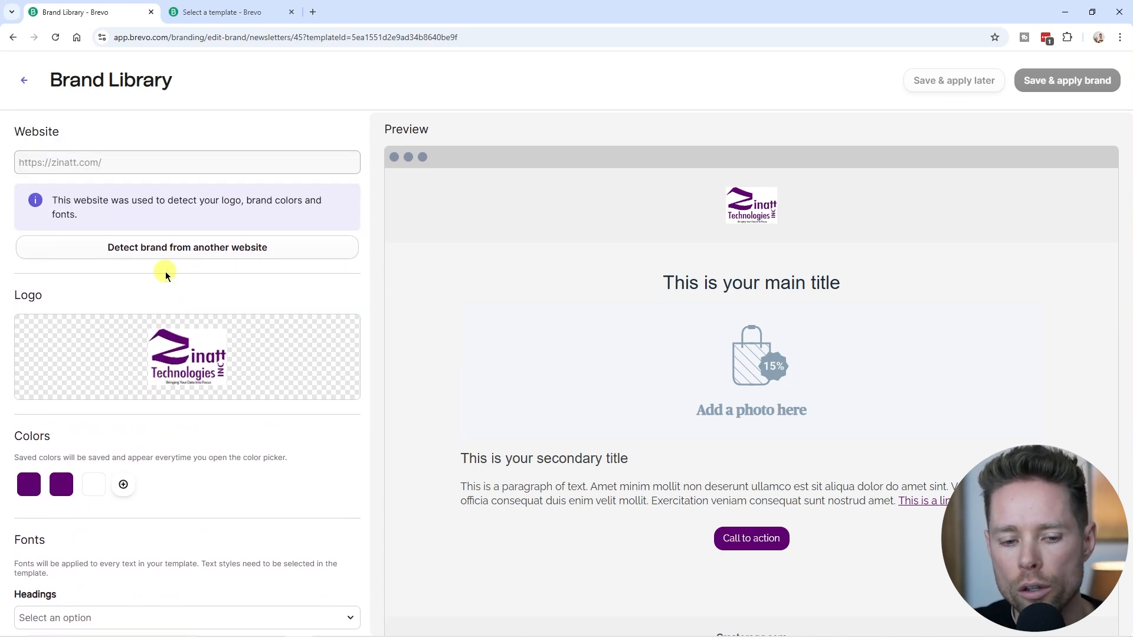
scroll(165, 272, "down", 3)
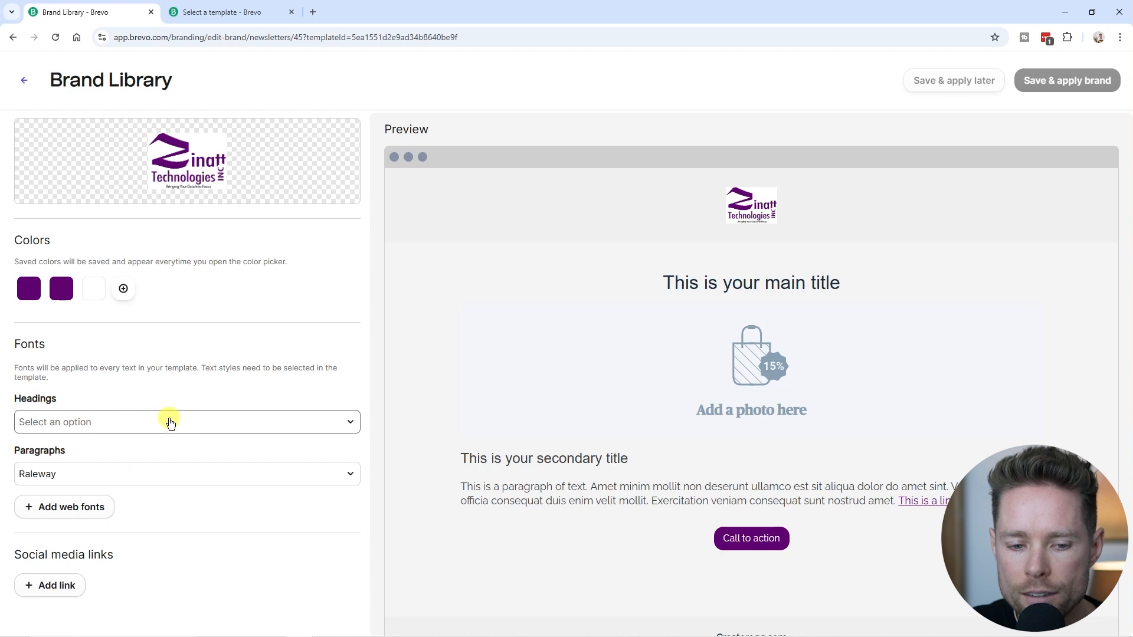
left_click(104, 518)
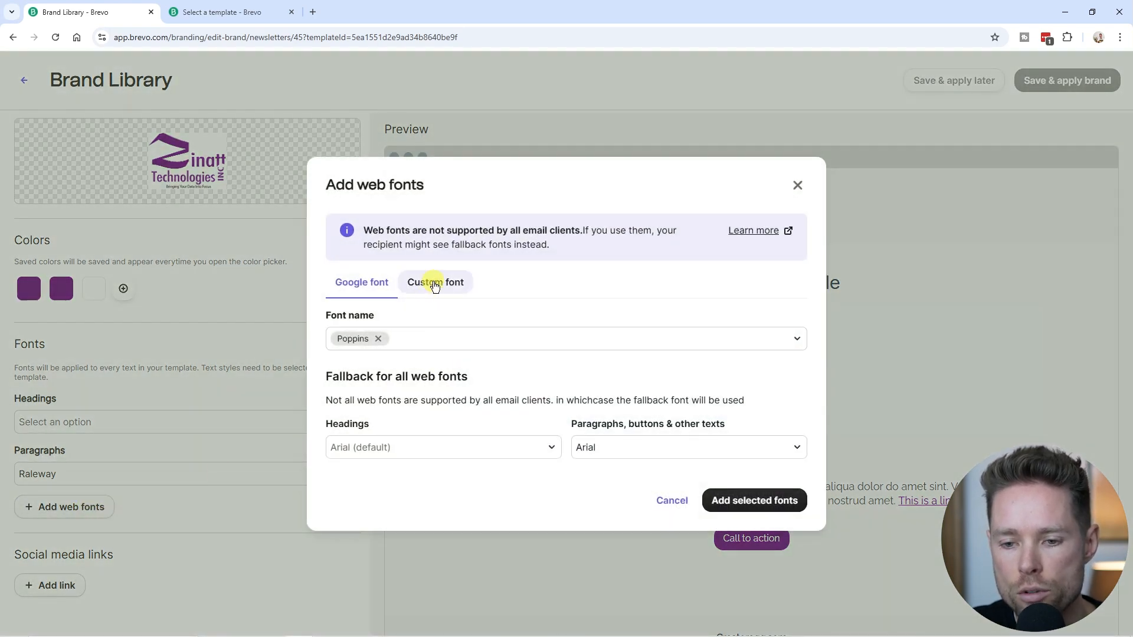
left_click(435, 285)
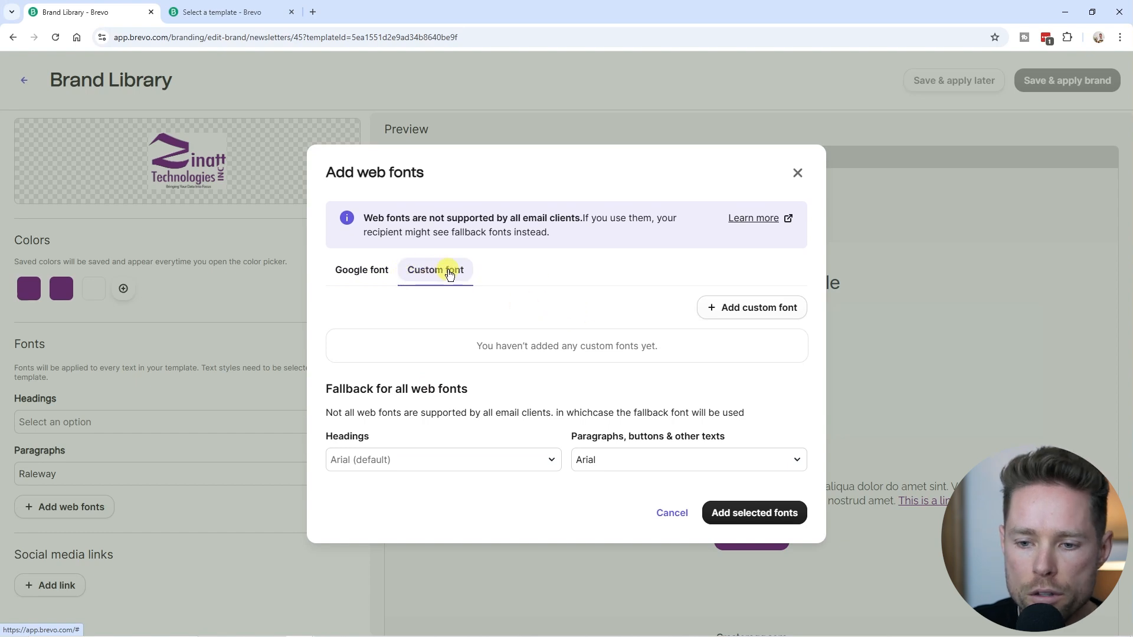
left_click_drag(326, 388, 476, 394)
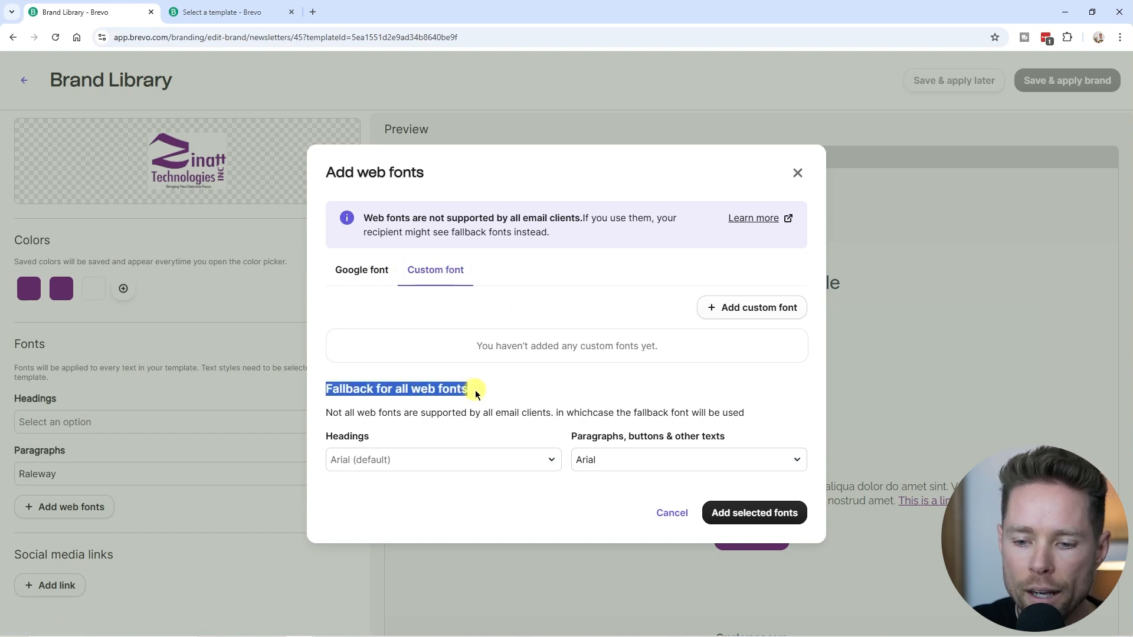
left_click(466, 390)
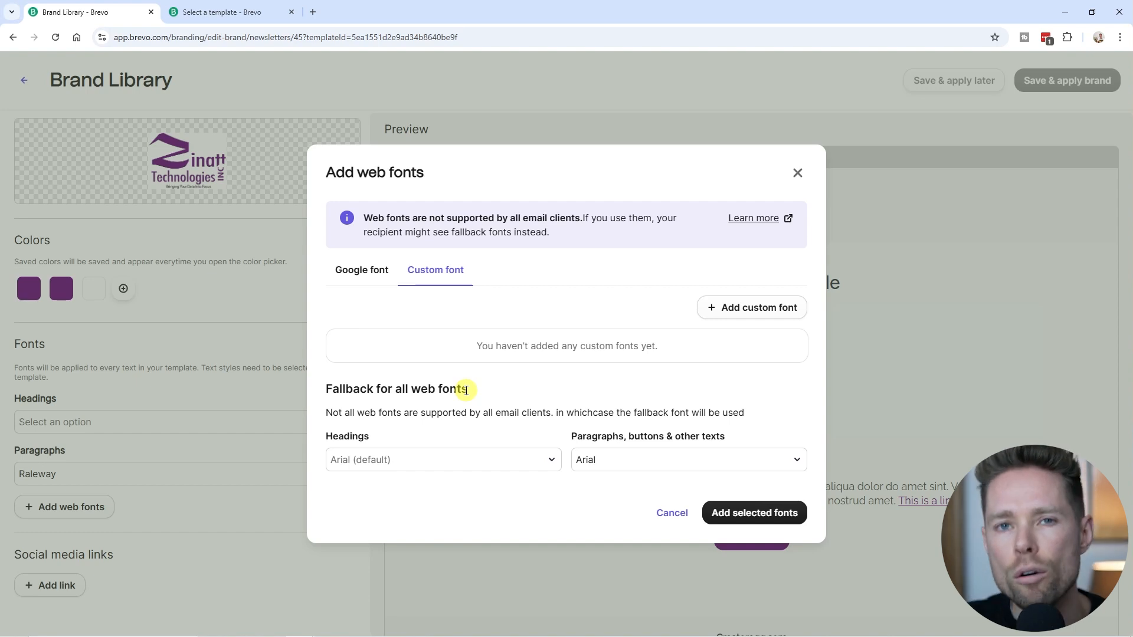
left_click_drag(326, 390, 476, 391)
left_click(479, 399)
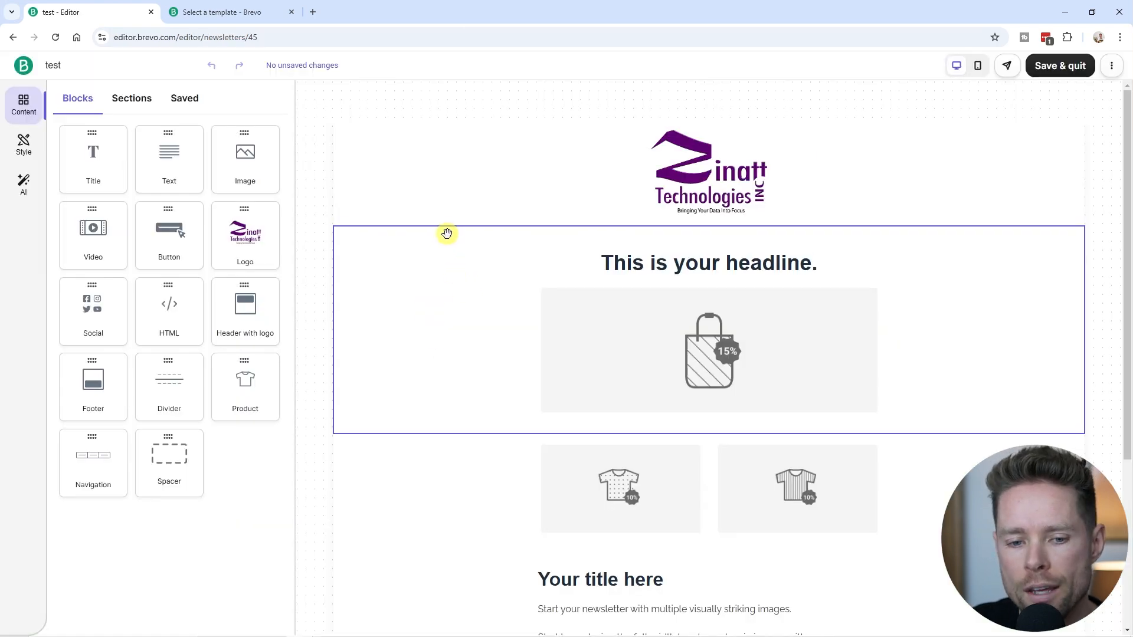
scroll(490, 277, "down", 4)
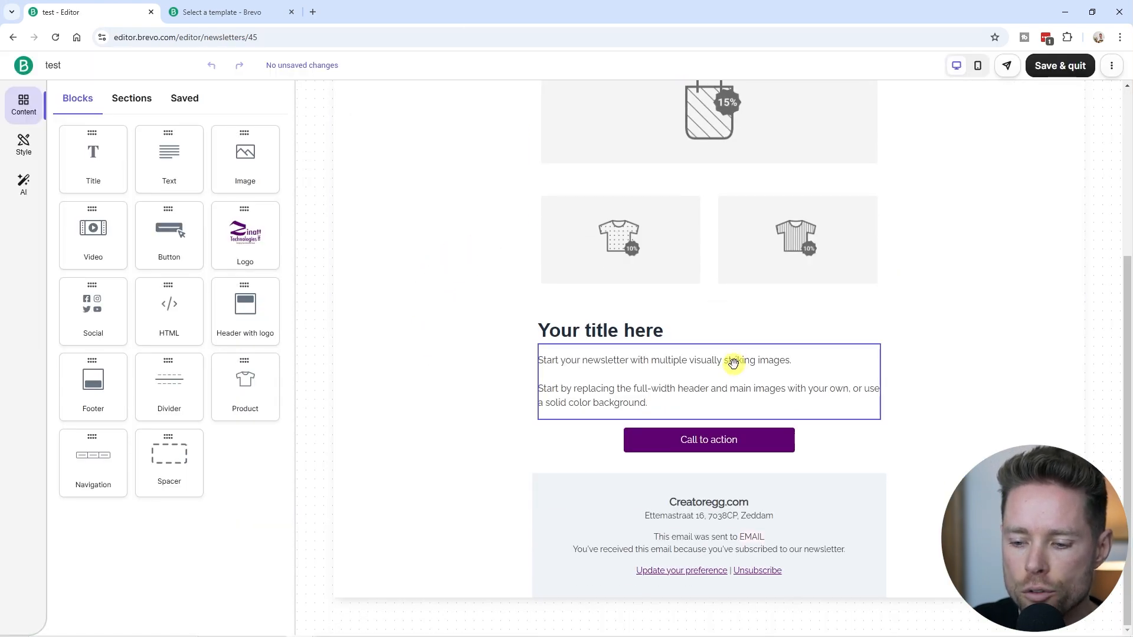
scroll(737, 383, "up", 4)
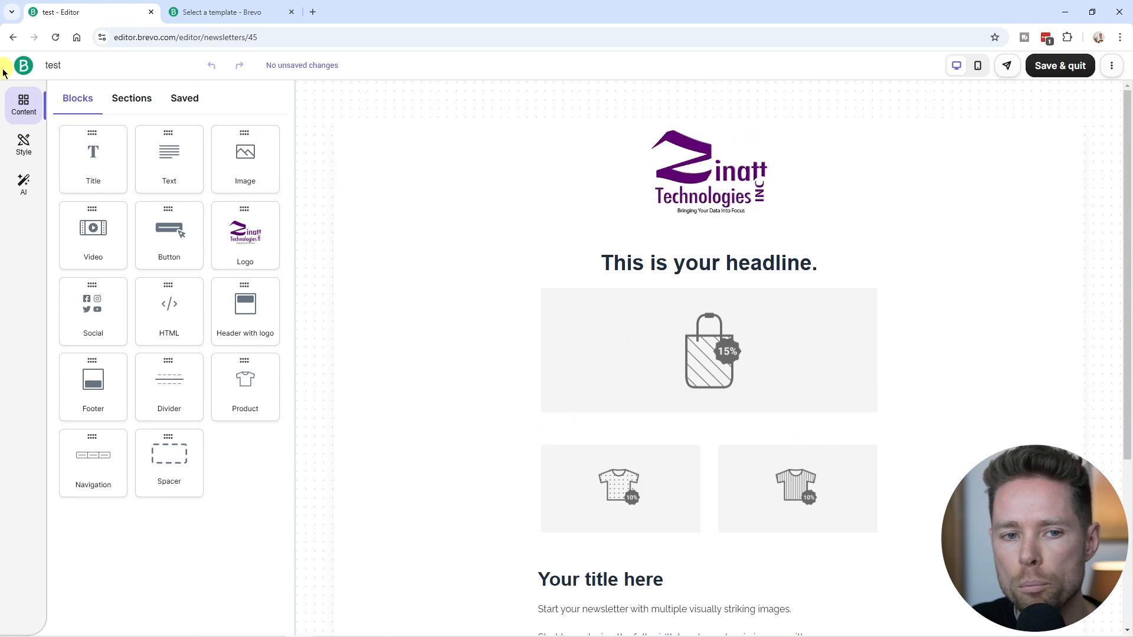
left_click(27, 67)
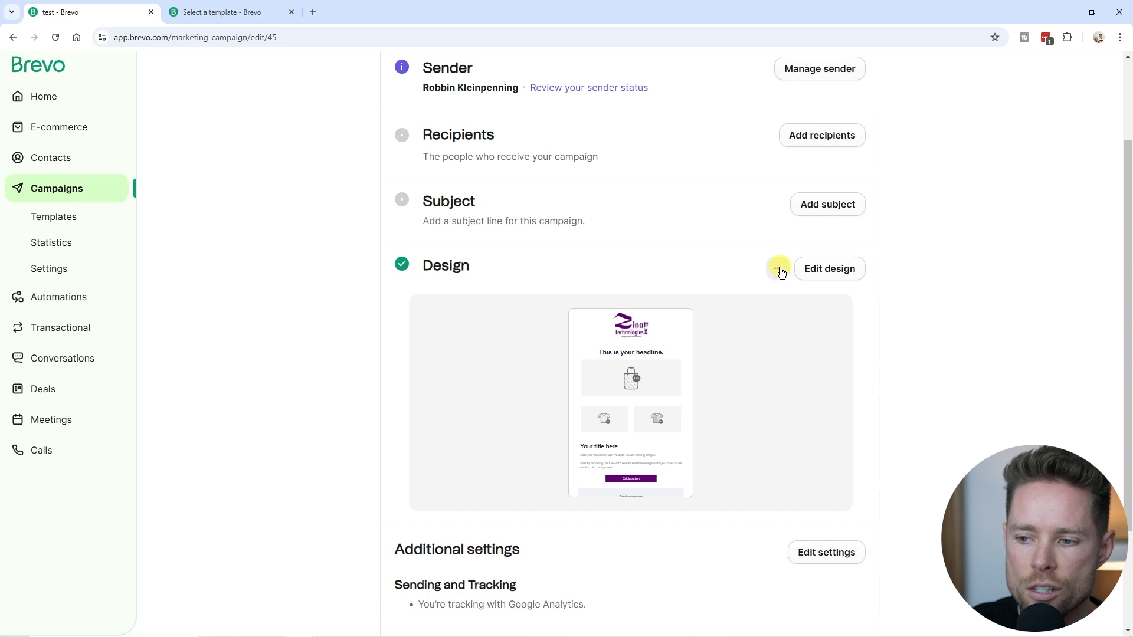
Reset the campaign's email design and confirm, leaving a blank preview in the Design step.
left_click(778, 270)
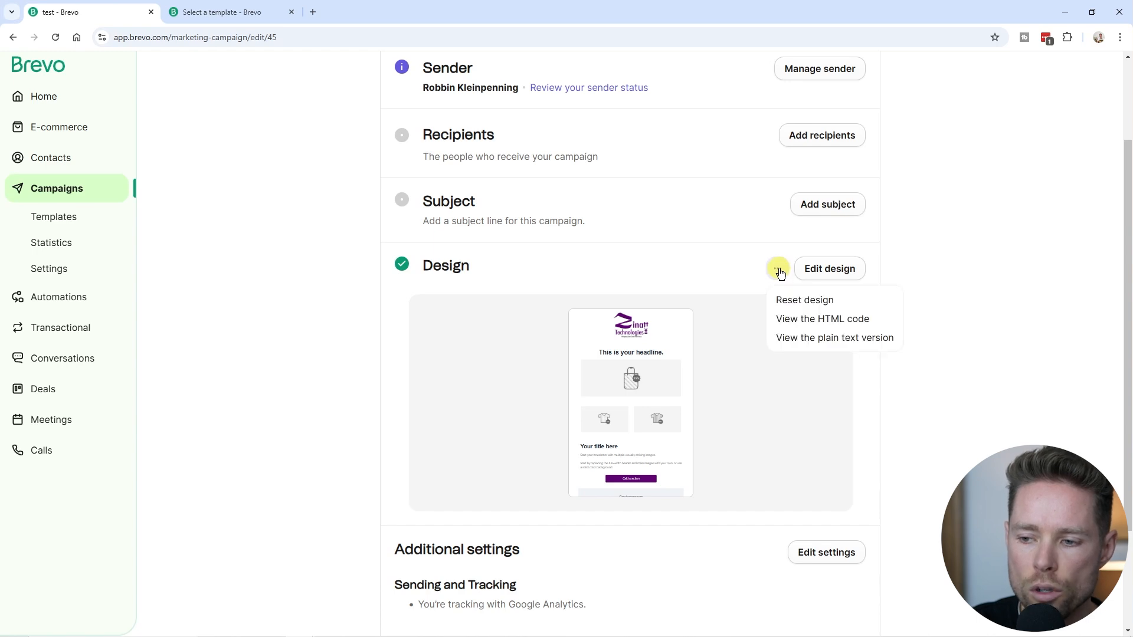
left_click(820, 302)
left_click_drag(411, 174, 649, 176)
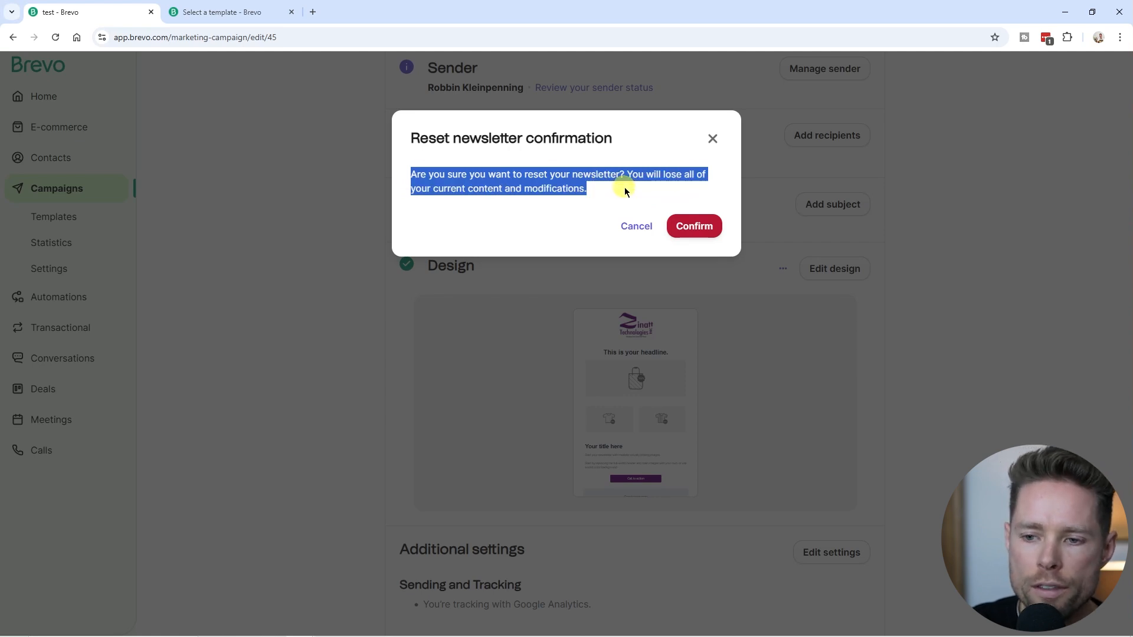
left_click(707, 230)
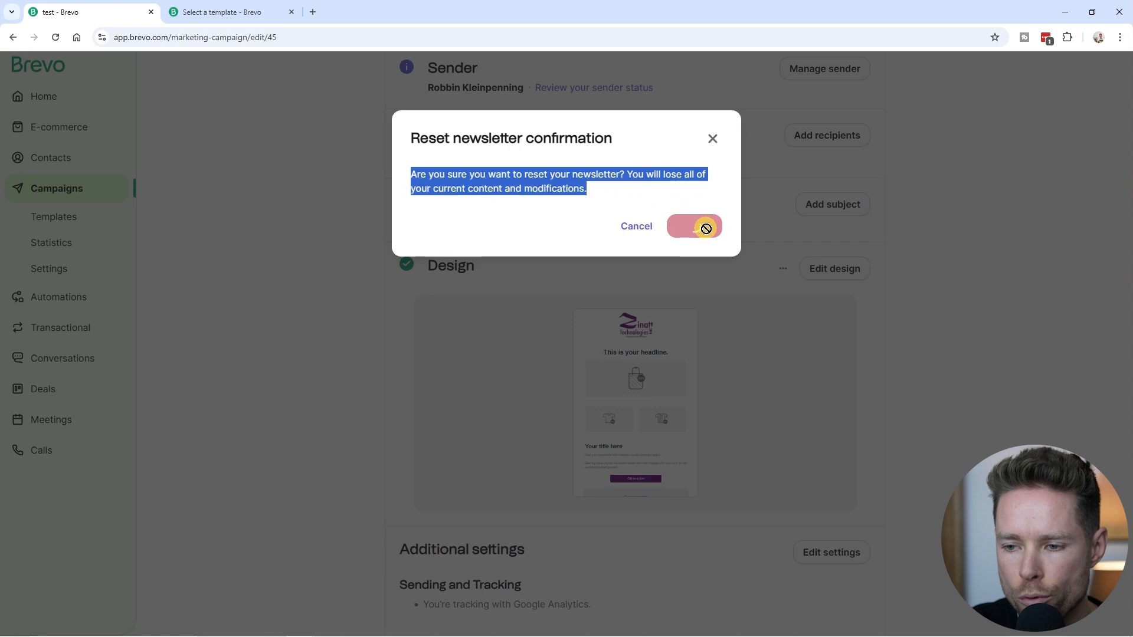
left_click(818, 331)
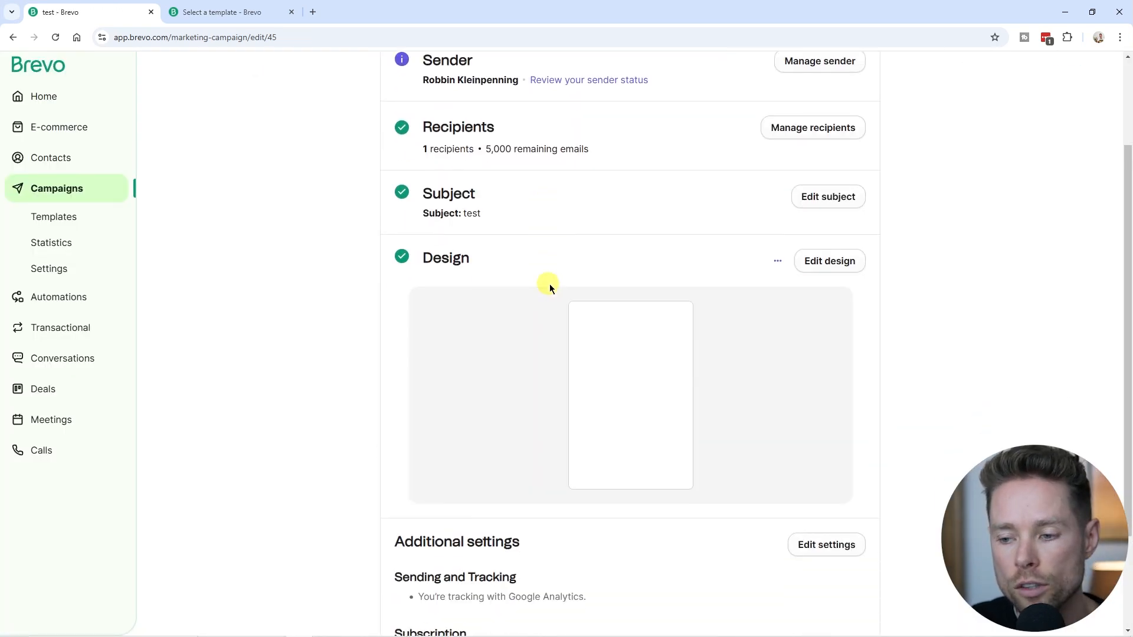
scroll(550, 285, "down", 2)
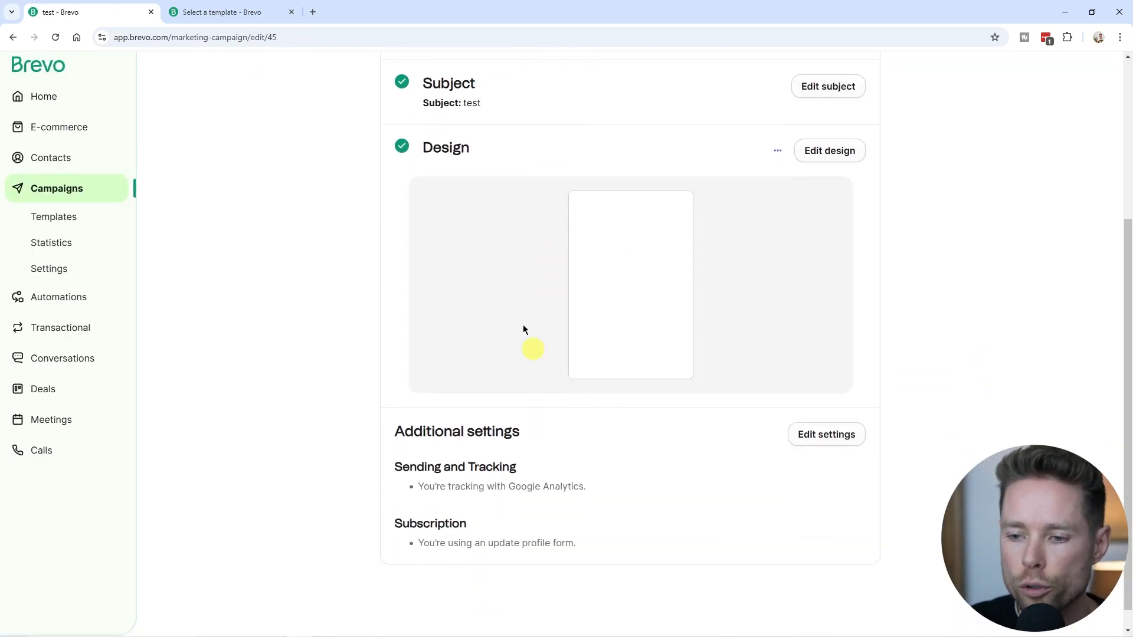
scroll(523, 325, "up", 4)
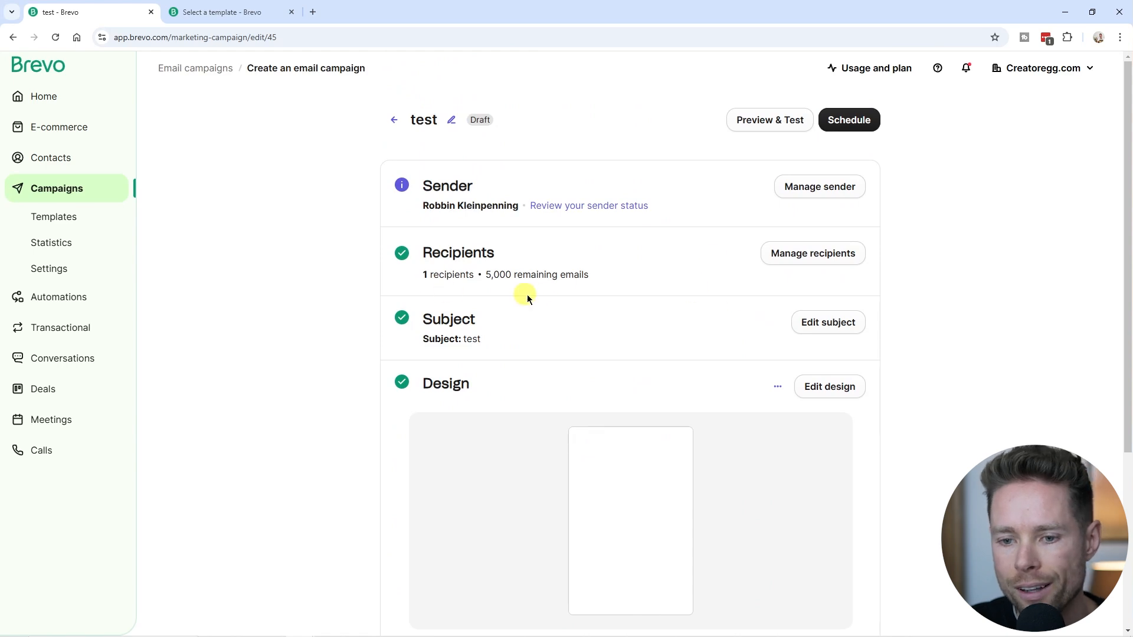
Schedule the test campaign for later, sending at best time on 27/11/2024.
left_click_drag(424, 253, 587, 275)
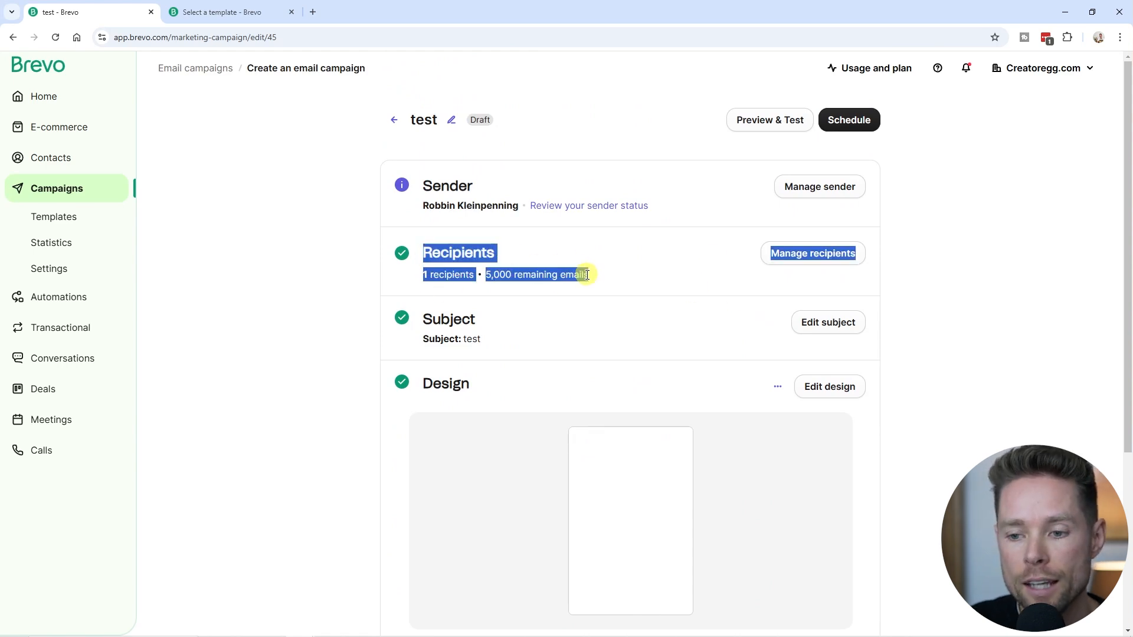
left_click(596, 282)
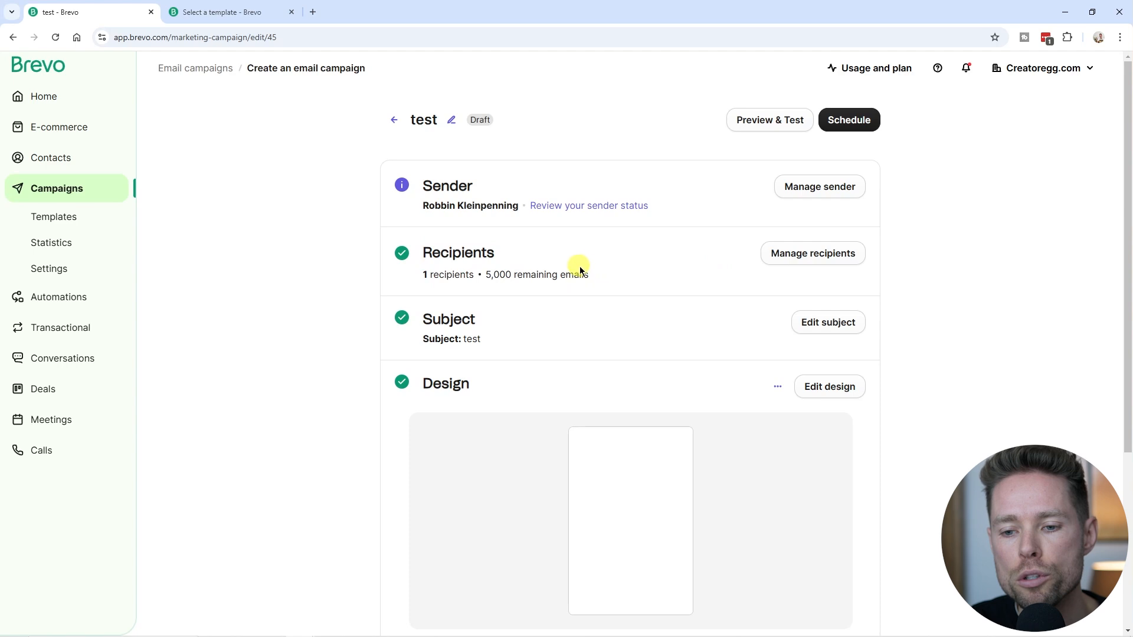
left_click(862, 117)
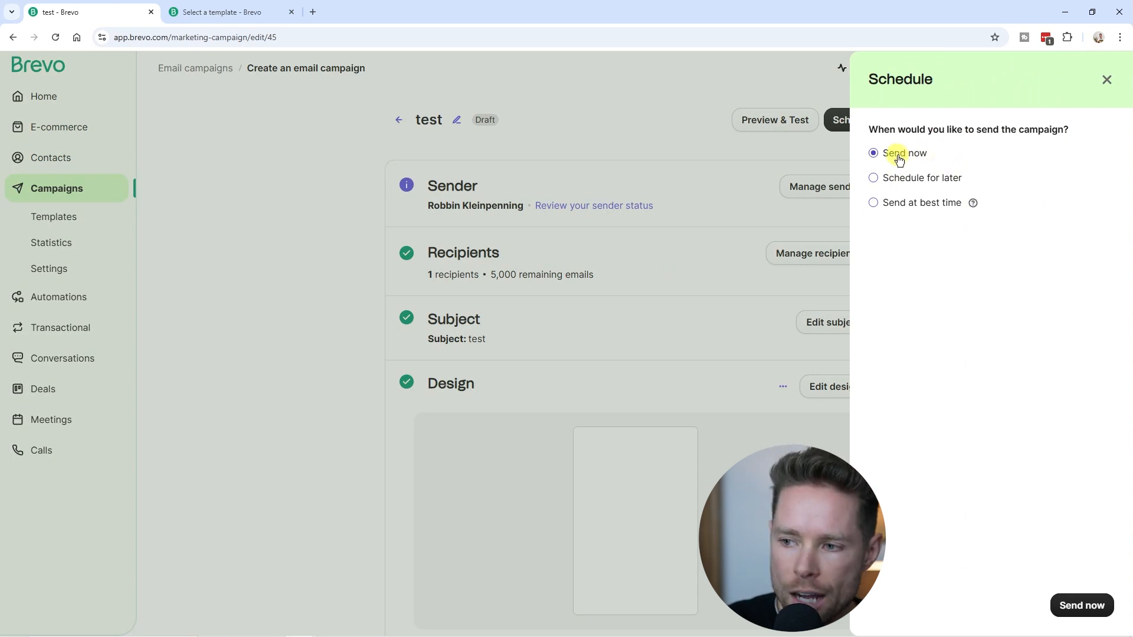
left_click(894, 180)
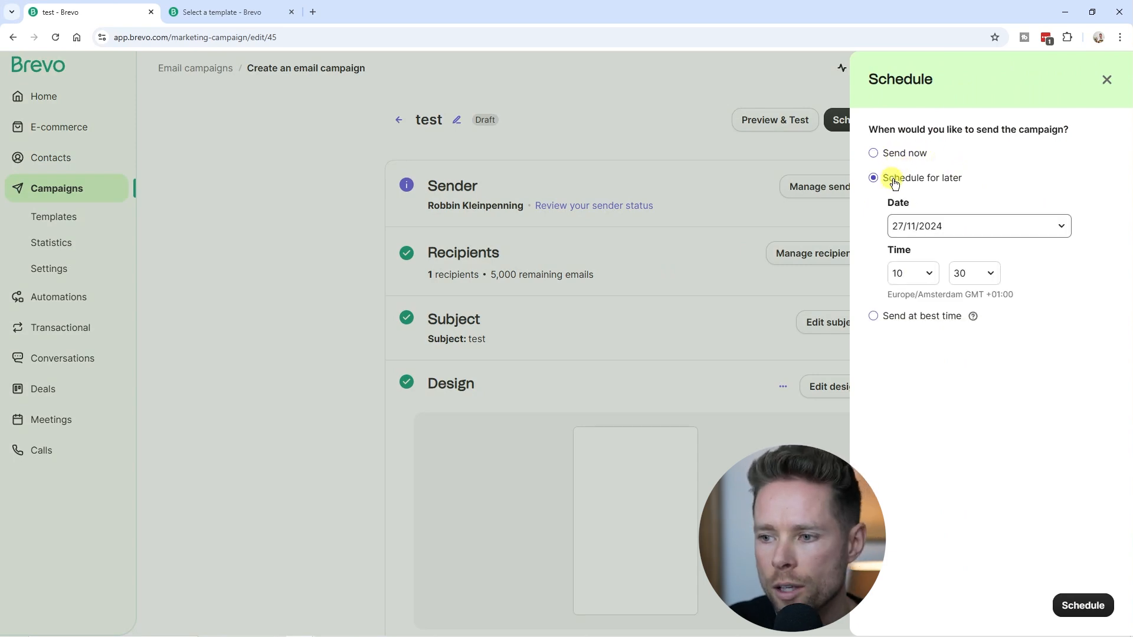
left_click(875, 316)
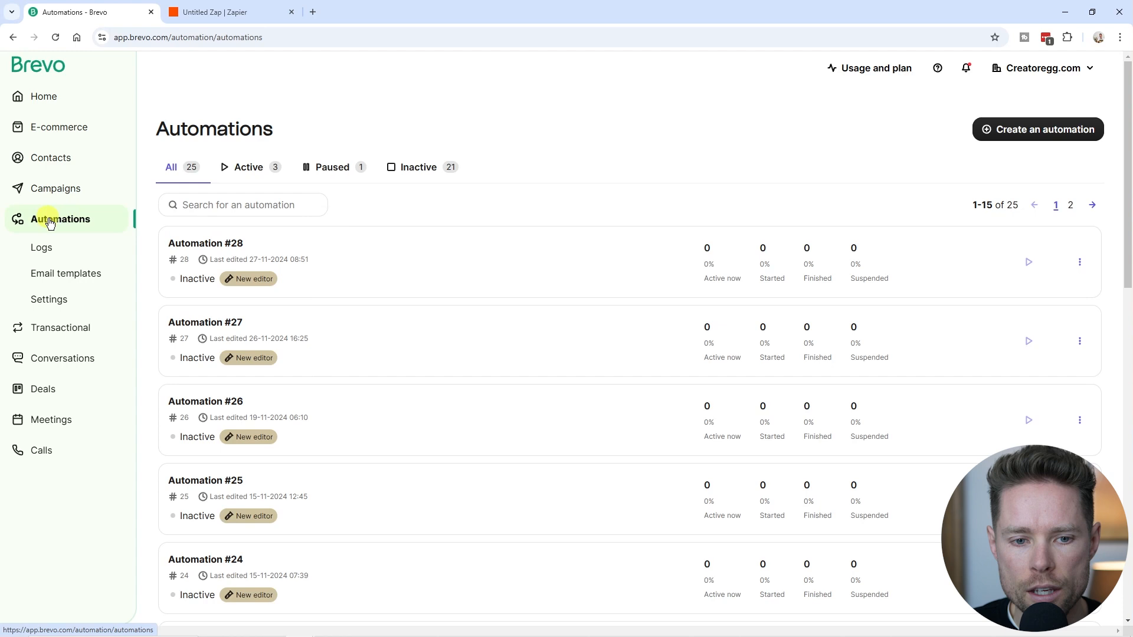
Create a new automation, Automation #29, in the new editor.
left_click(1043, 129)
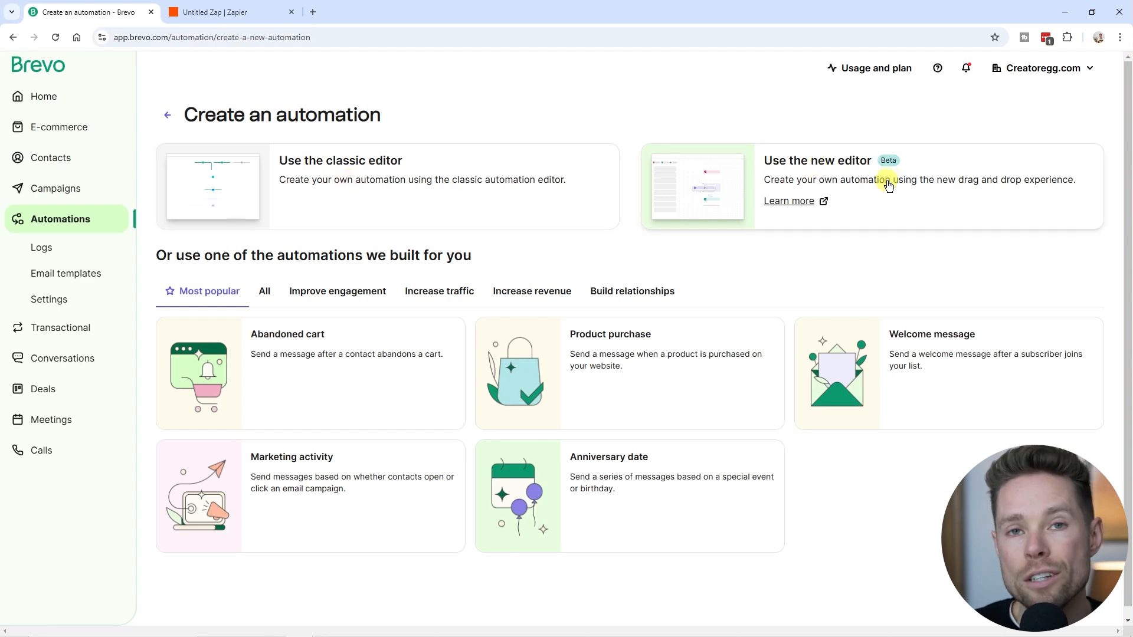
left_click(828, 174)
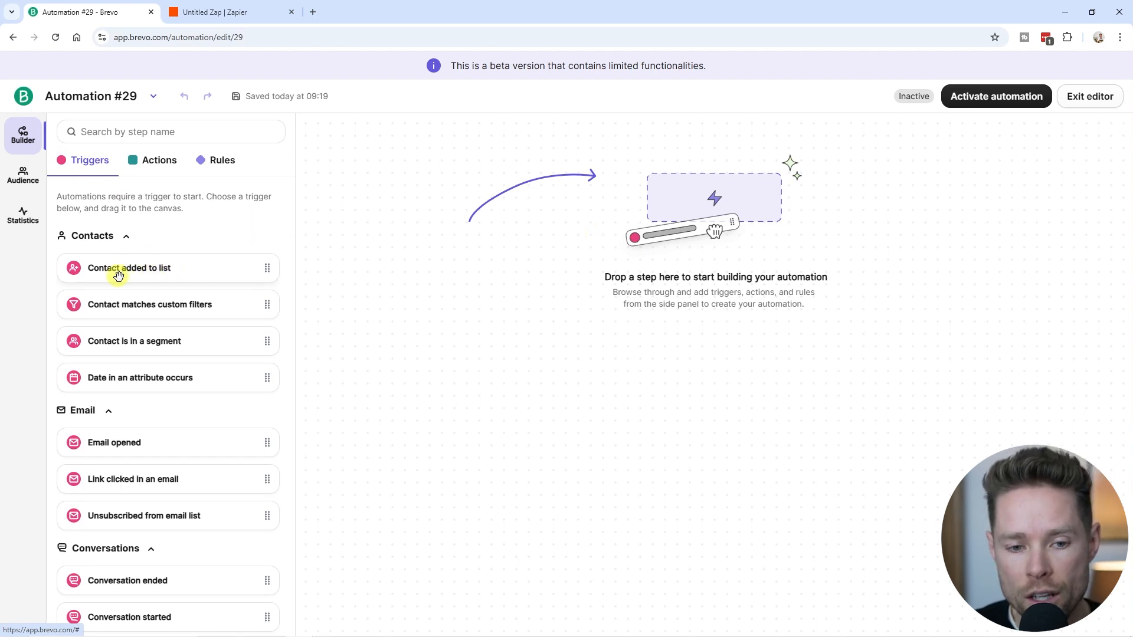
Place a Contact added to list trigger on Automation #29's canvas, leaving it unconfigured.
left_click_drag(118, 266, 675, 225)
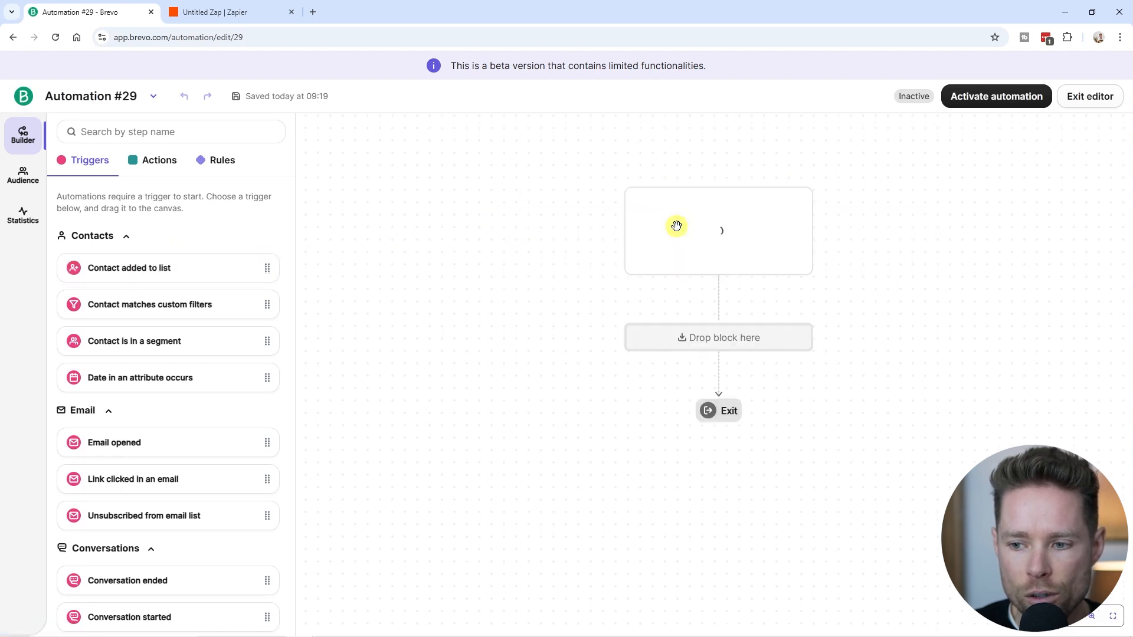
left_click(279, 130)
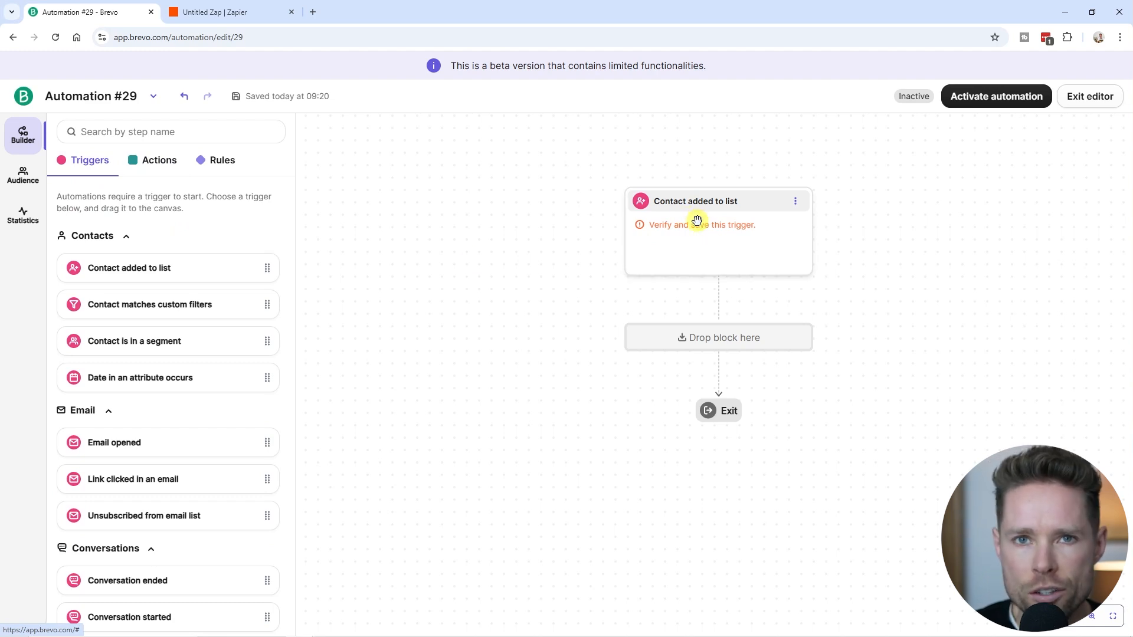
scroll(177, 298, "down", 8)
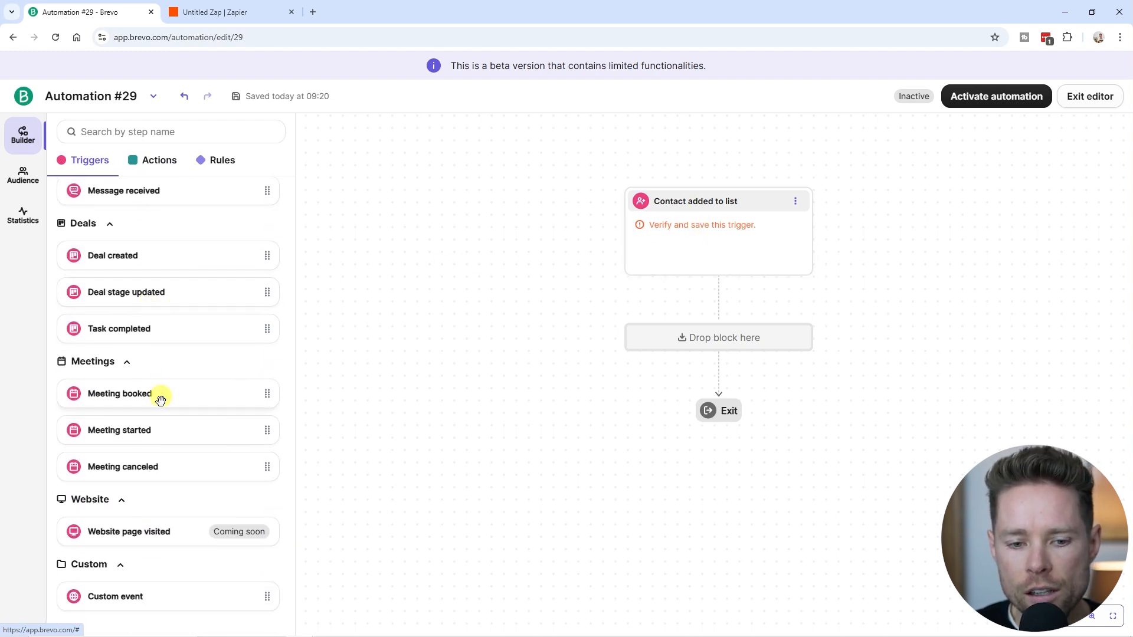
scroll(147, 428, "up", 5)
scroll(149, 429, "up", 2)
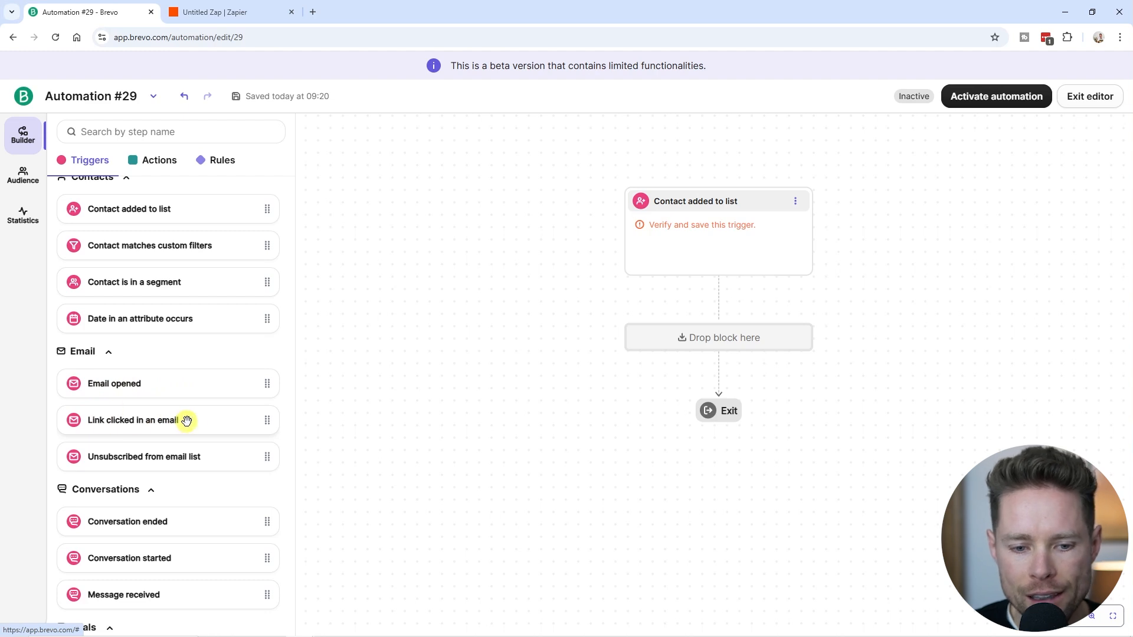
scroll(200, 419, "down", 2)
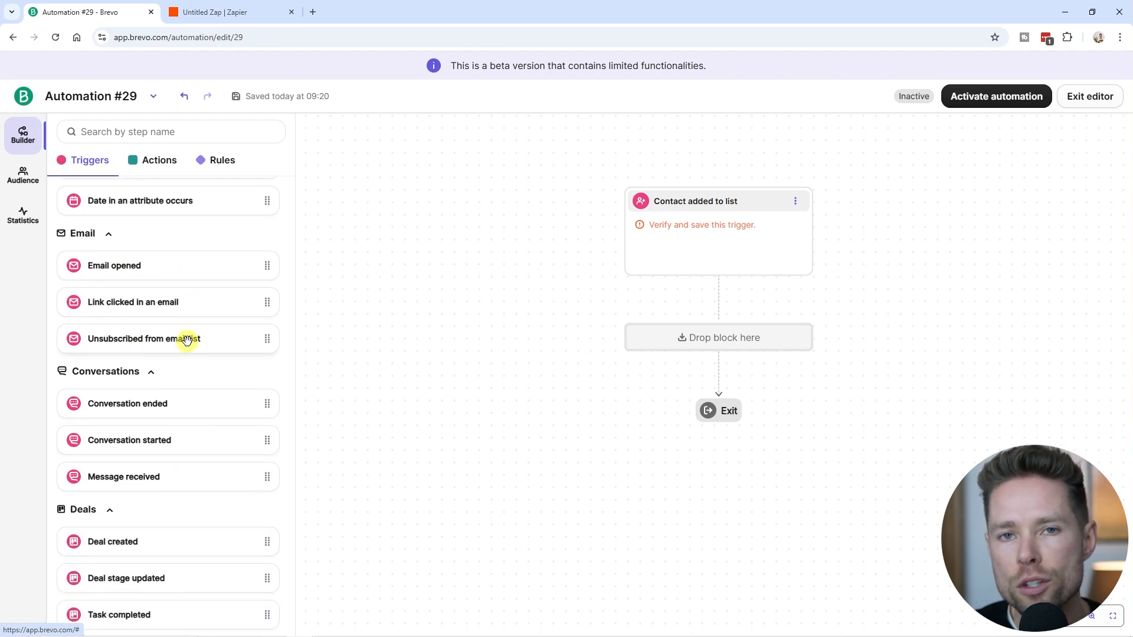
scroll(165, 365, "down", 2)
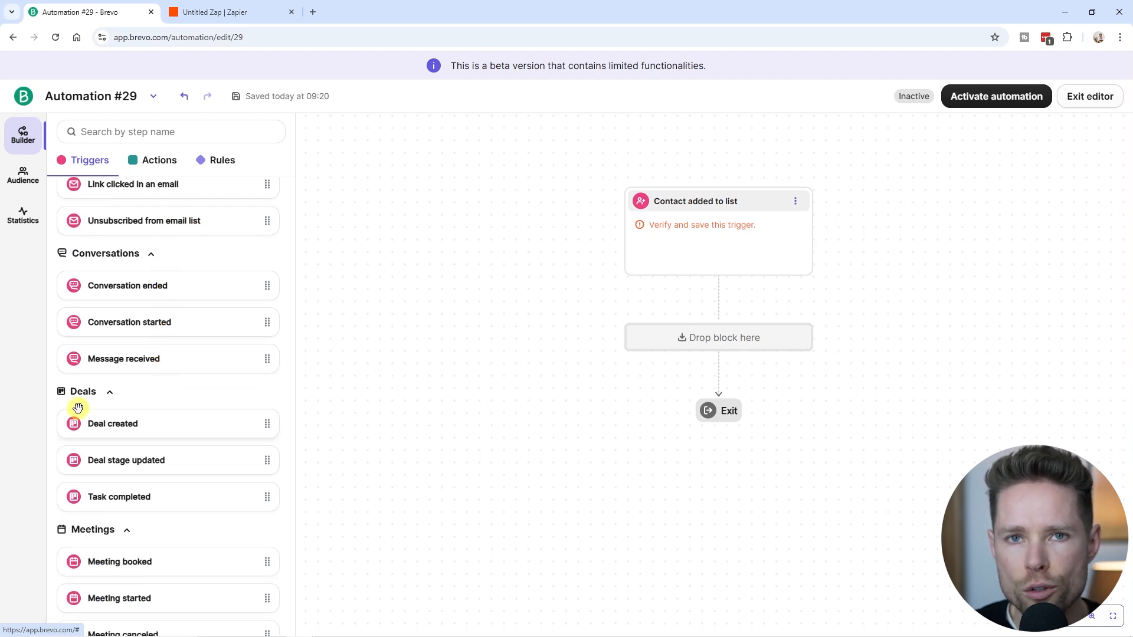
scroll(161, 410, "down", 2)
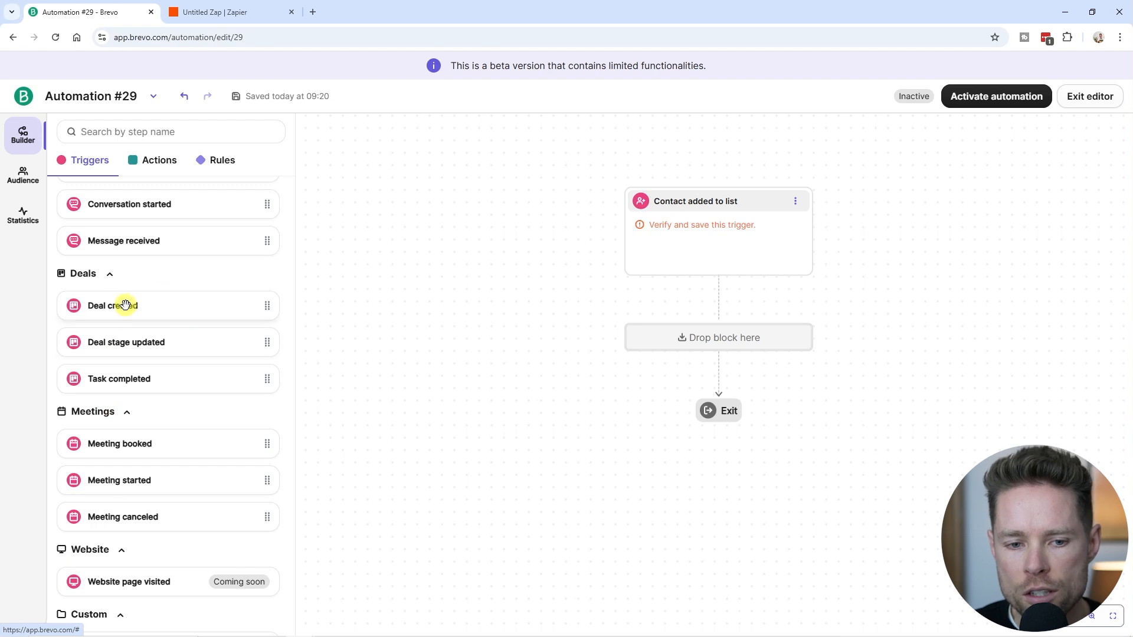
scroll(124, 351, "down", 1)
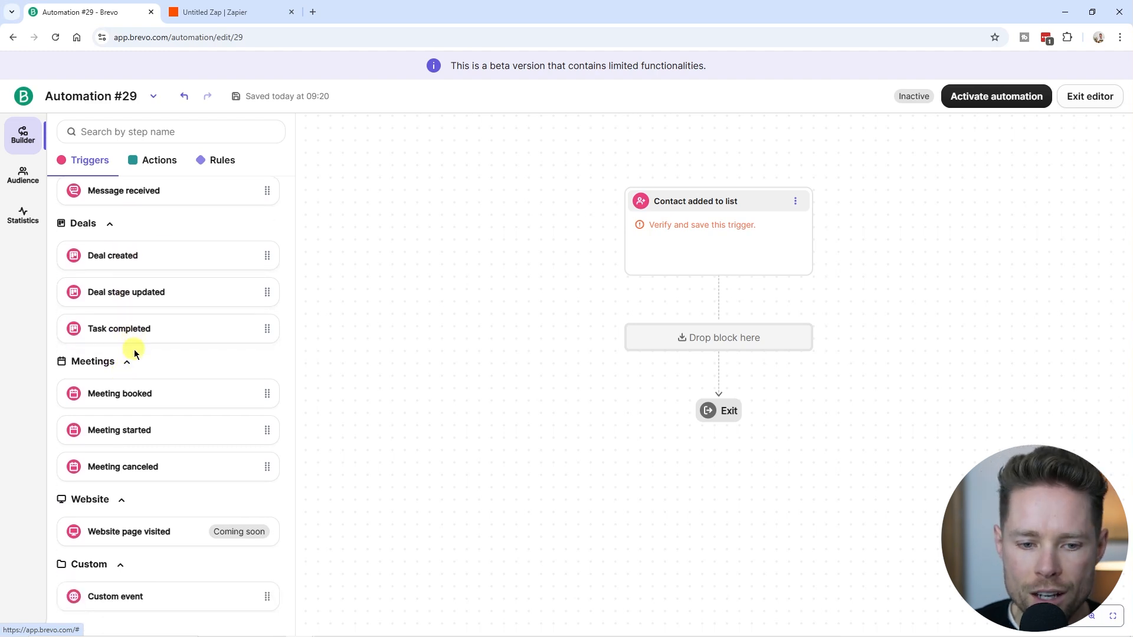
scroll(135, 361, "up", 8)
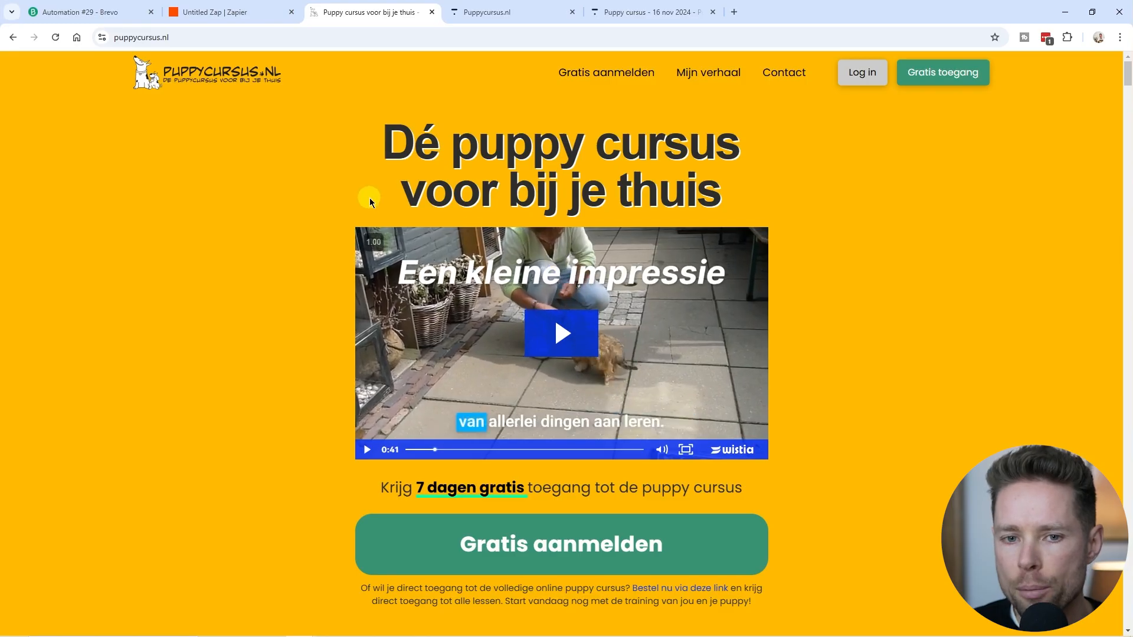
Review the Puppy cursus - 16 nov 2024 course's student preview and curriculum in Thinkific.
scroll(406, 242, "down", 4)
scroll(407, 245, "up", 4)
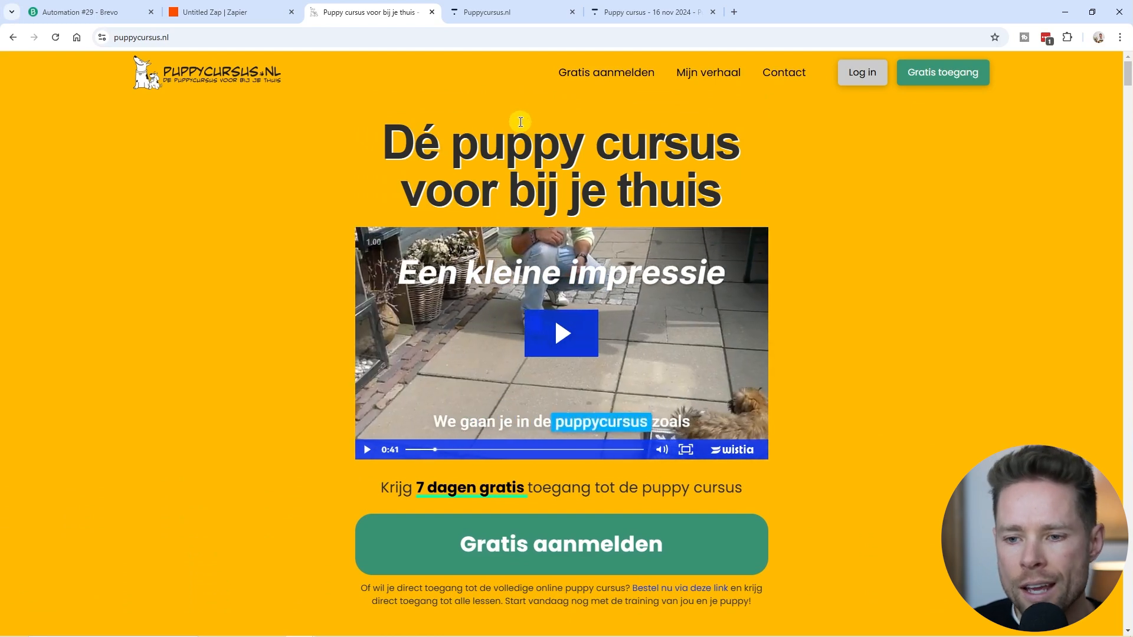
left_click(617, 14)
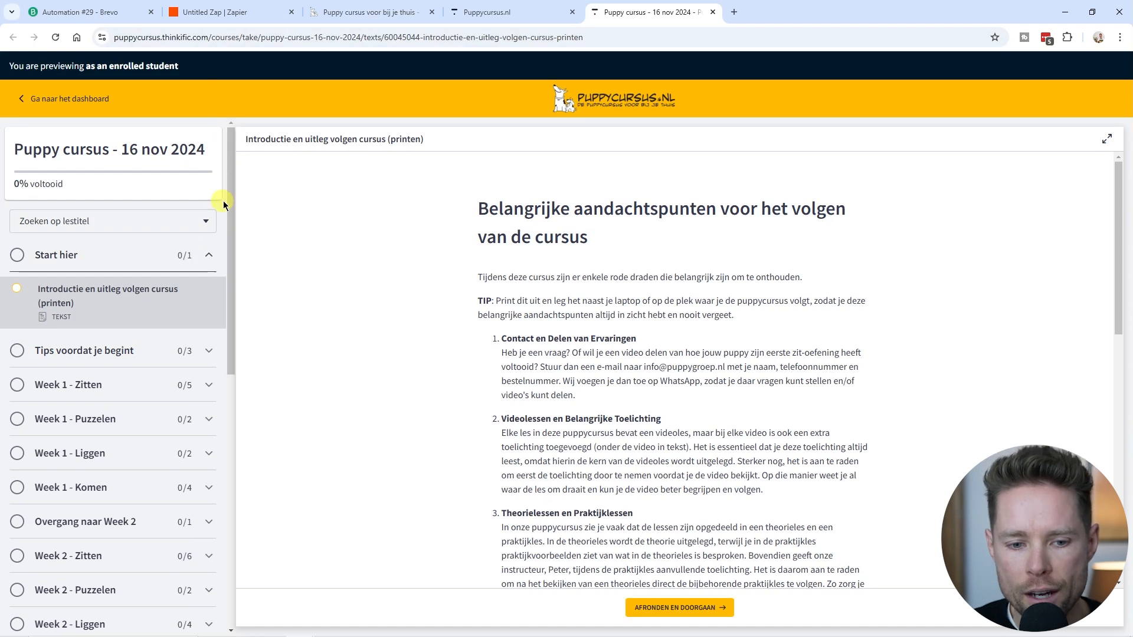
left_click_drag(230, 189, 222, 430)
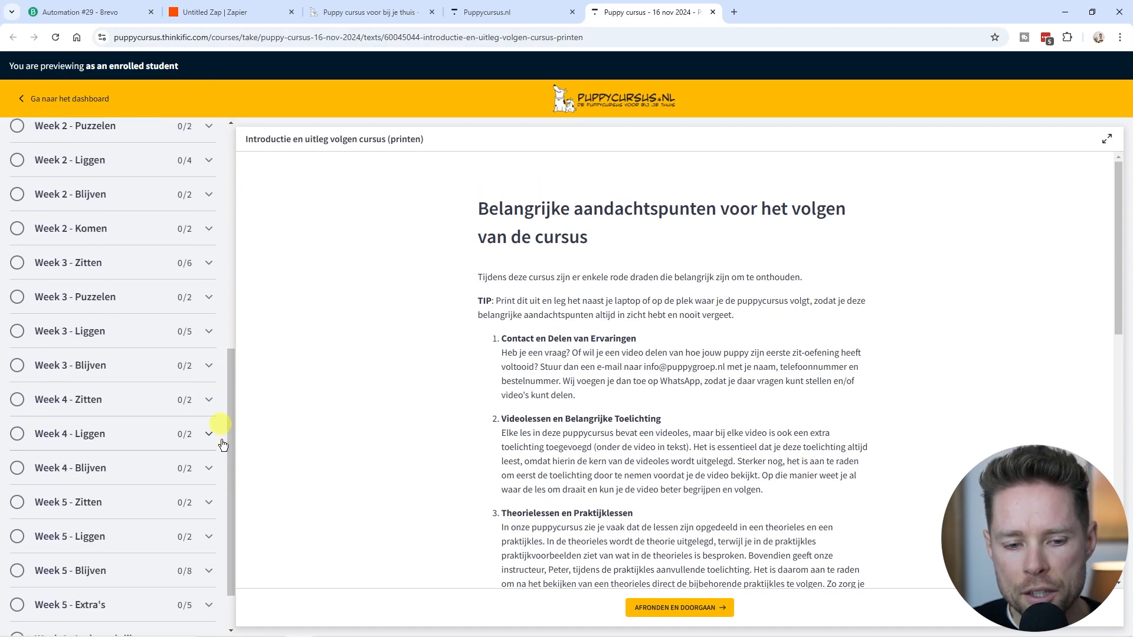
scroll(147, 544, "up", 10)
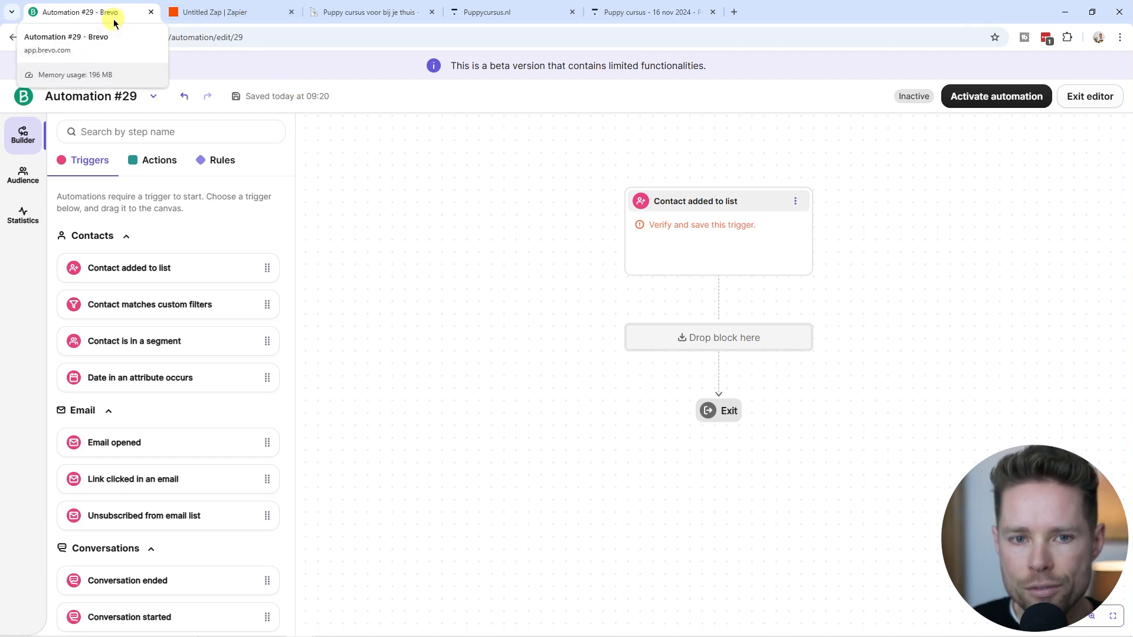
left_click(519, 12)
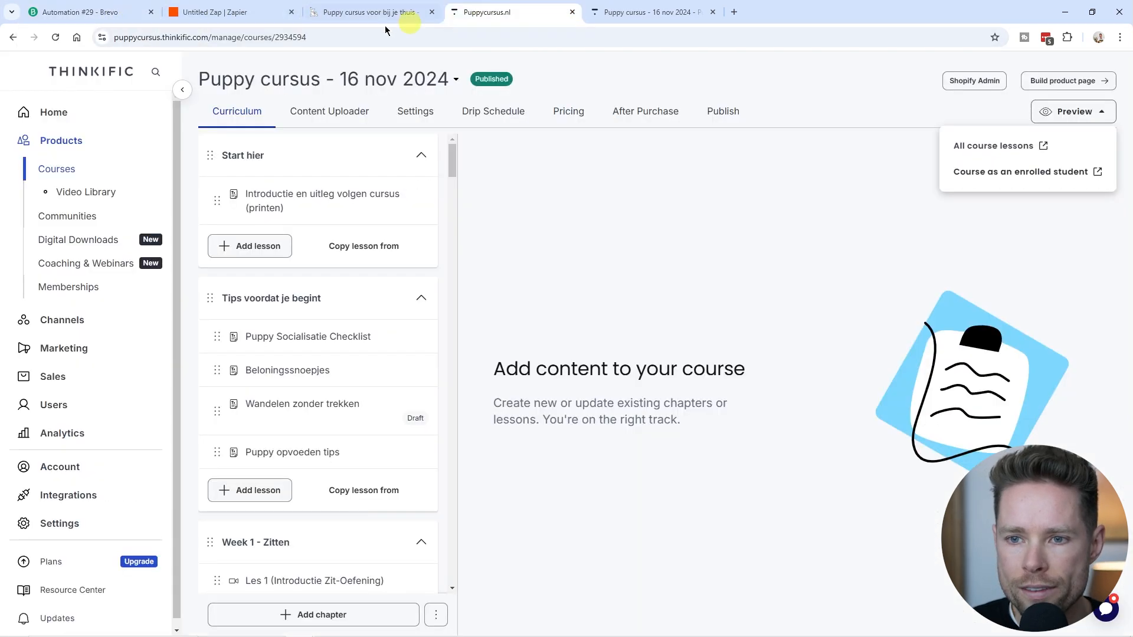
left_click(177, 37)
double_click(203, 38)
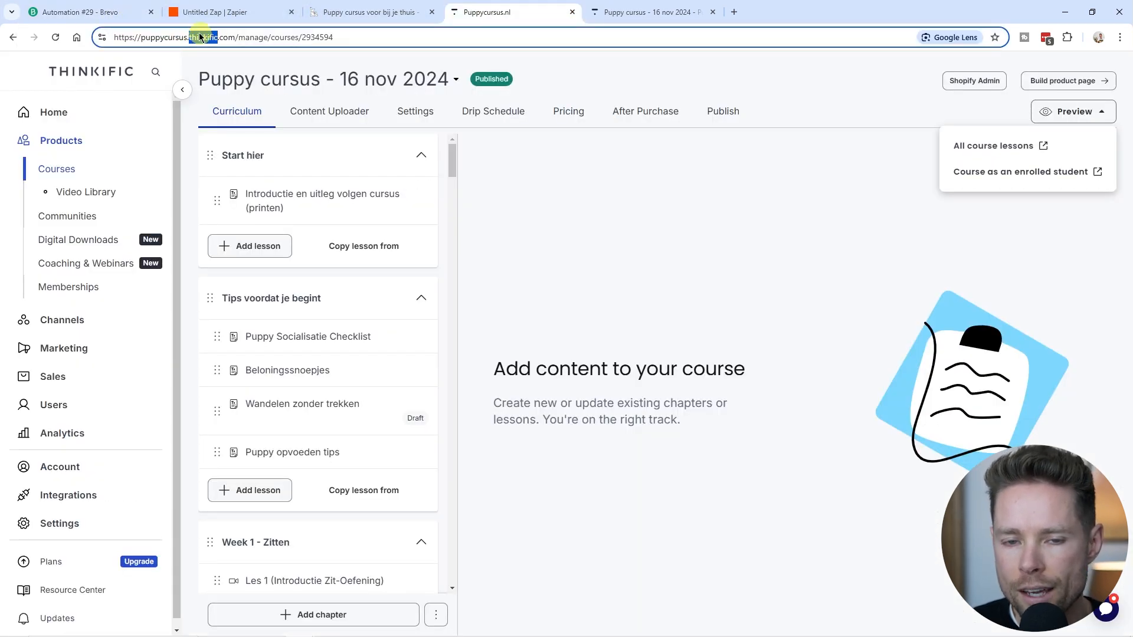
left_click(194, 12)
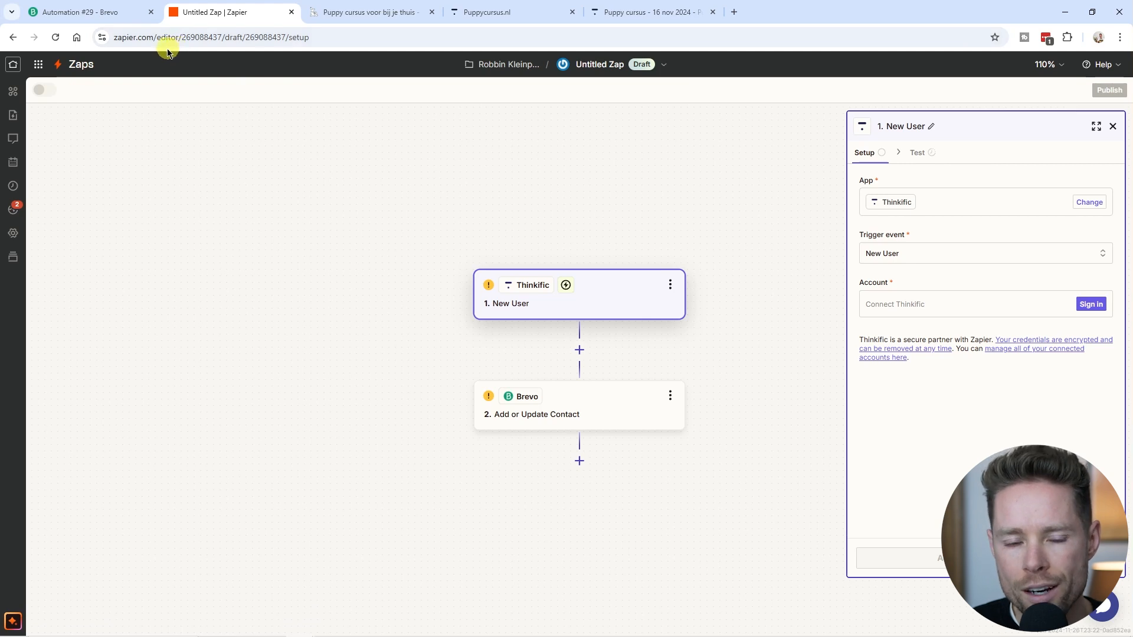
Check that Zapier's Brevo Add or Update Contact step adds contacts to Your first folder/Test list.
double_click(152, 37)
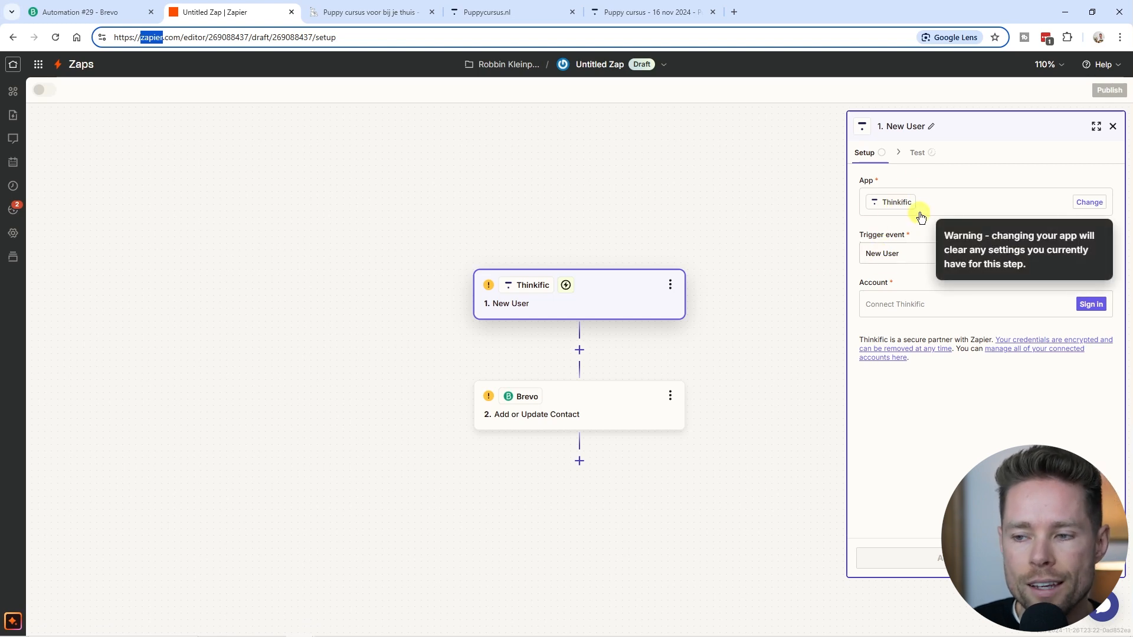
left_click(611, 399)
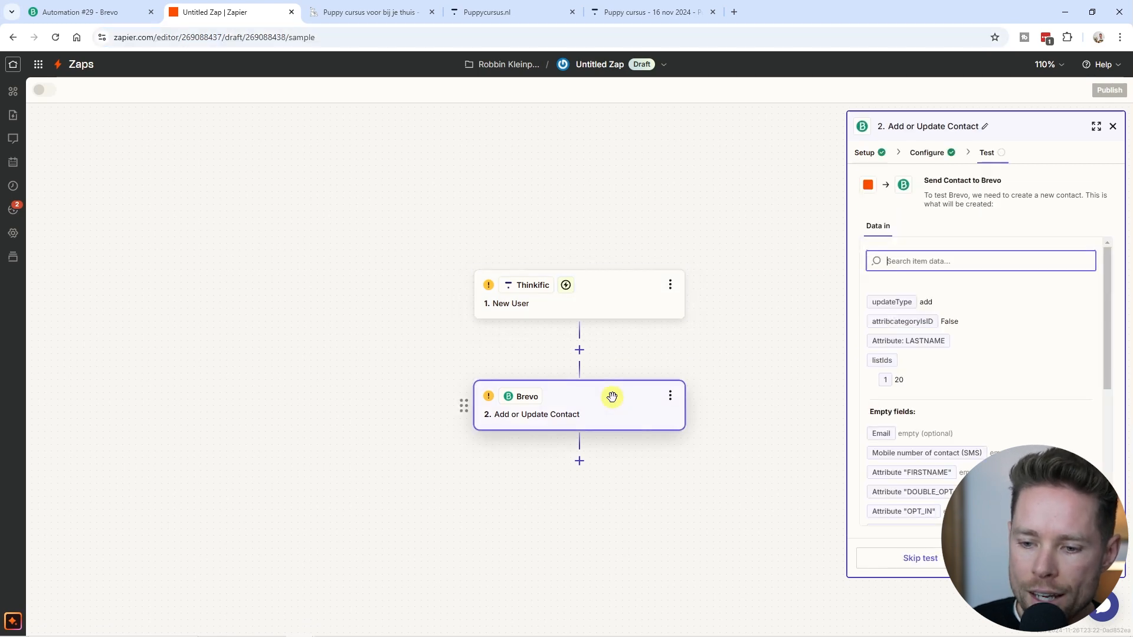
left_click(927, 153)
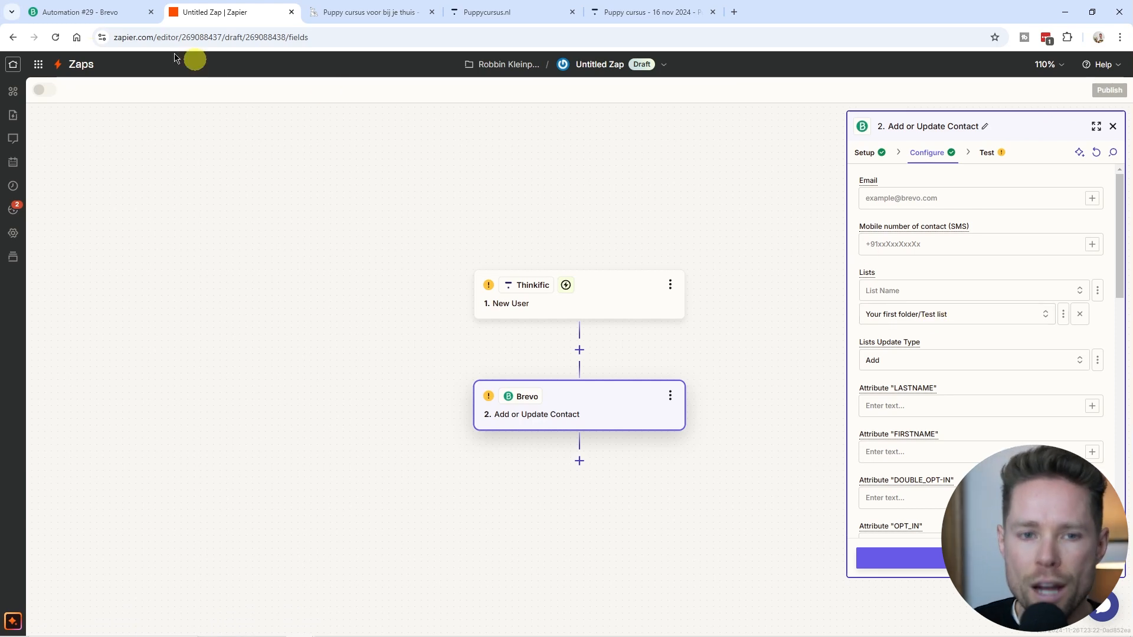
left_click(35, 12)
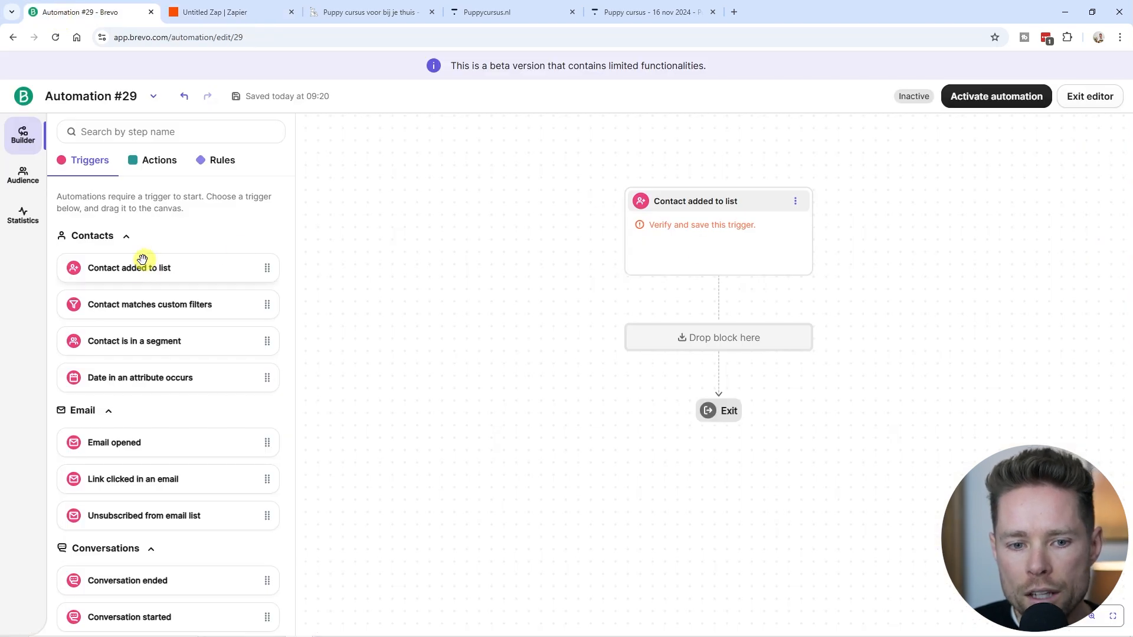
Point the Contact added to list trigger at Test list #20 in Your First Folder.
left_click(771, 241)
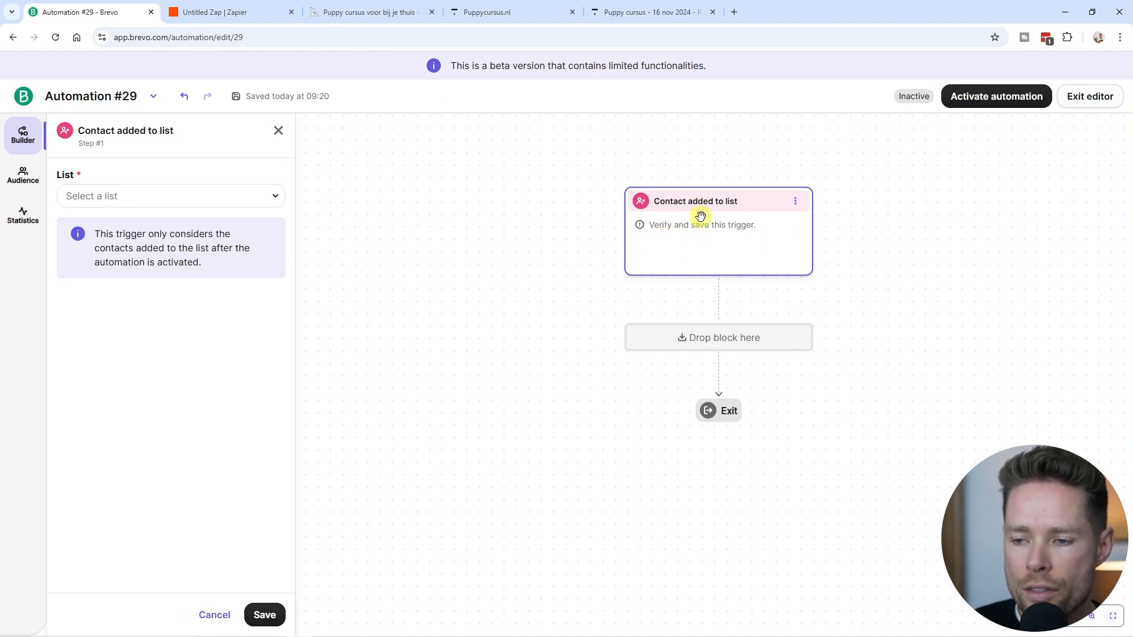
left_click(214, 197)
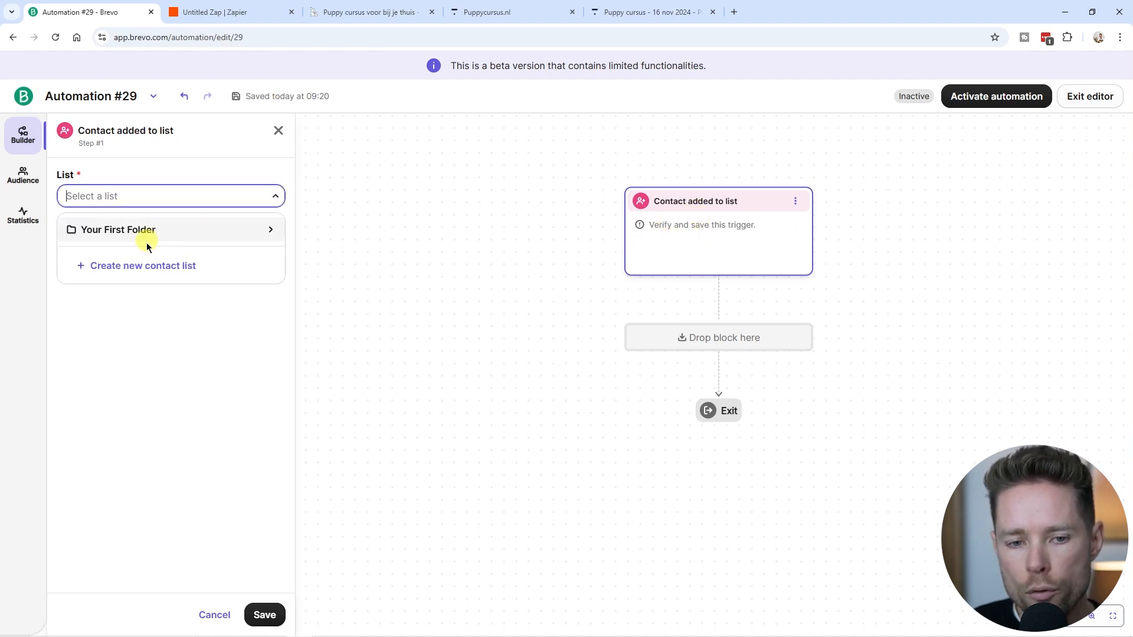
left_click(271, 230)
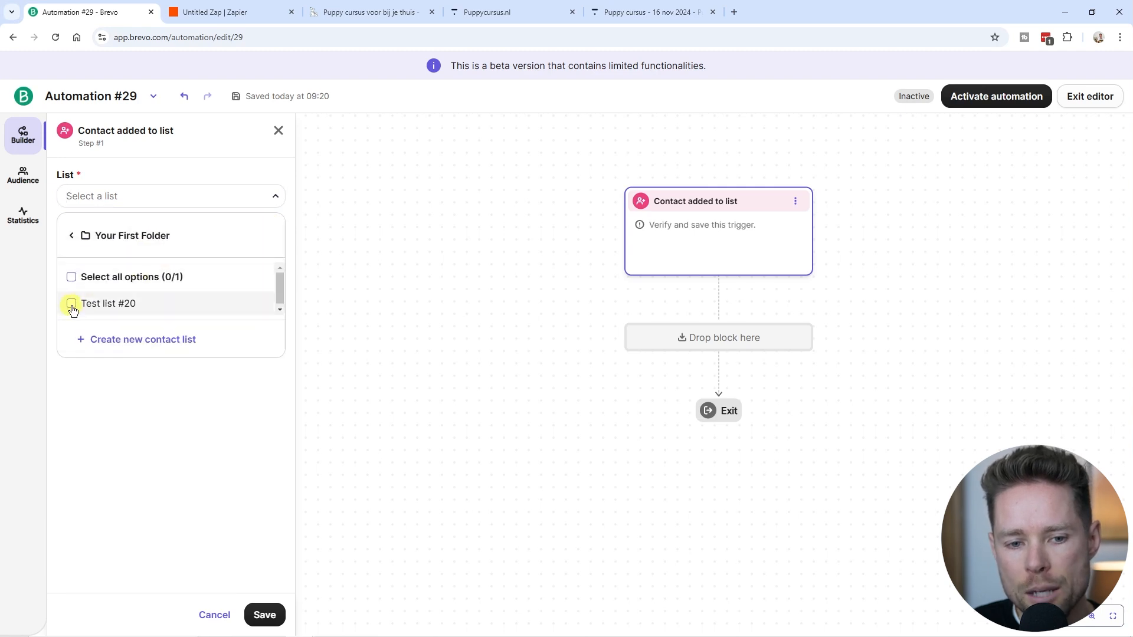
left_click(80, 308)
left_click(238, 12)
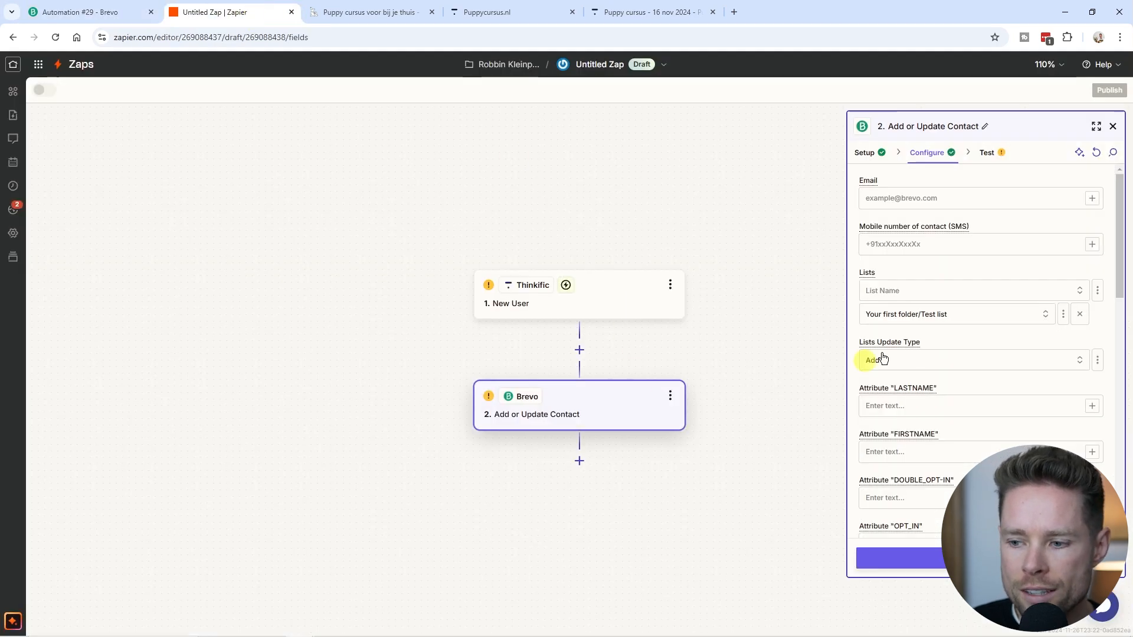
left_click(53, 15)
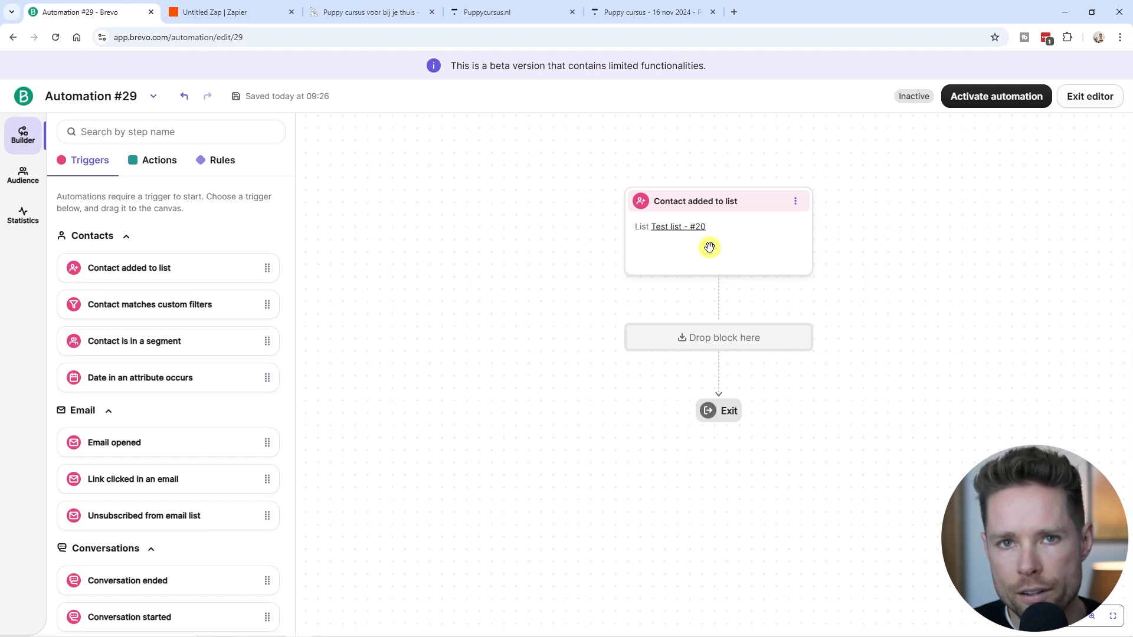
Delete the accidentally added second list trigger, keeping only the Test list - #20 trigger.
left_click_drag(165, 265, 956, 223)
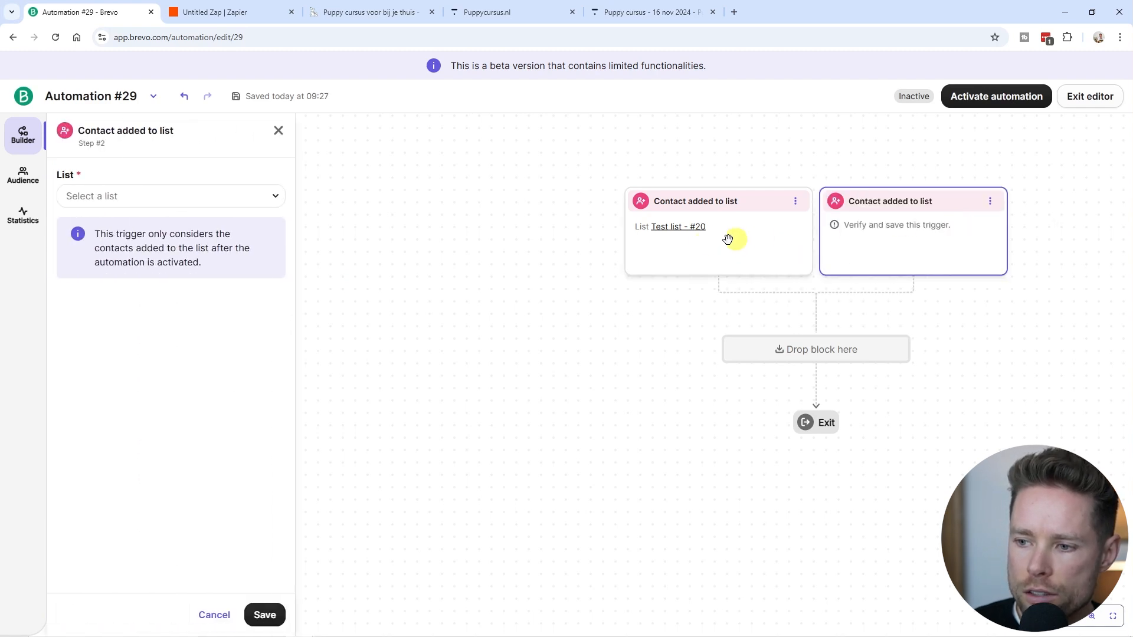
left_click(280, 133)
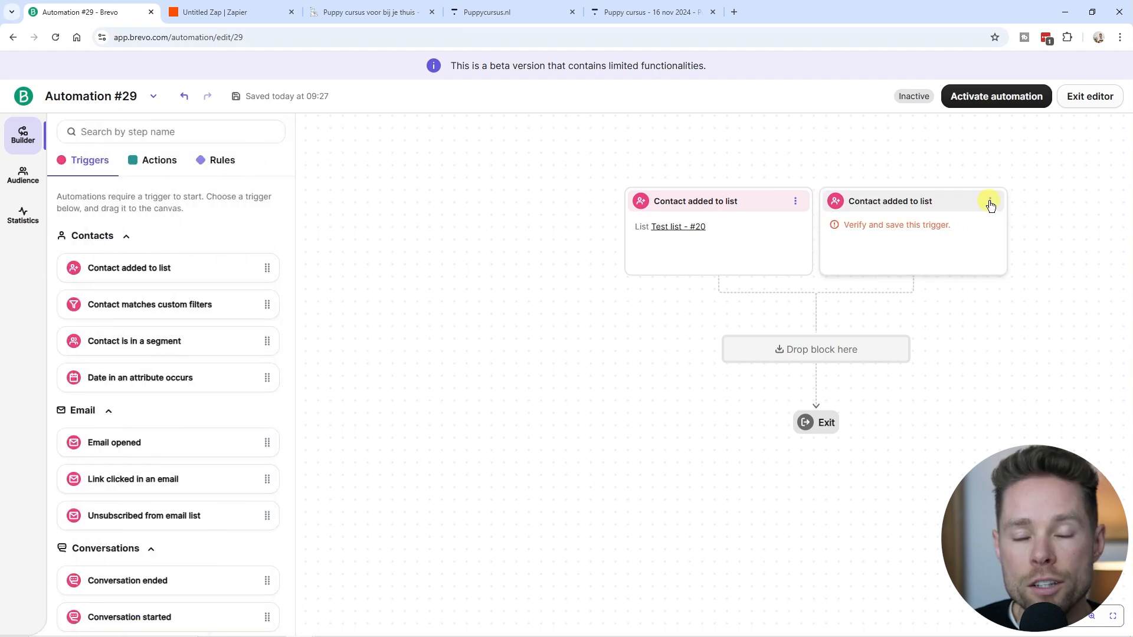
left_click(990, 202)
left_click(1019, 256)
Browse the Actions library down to the Messaging actions.
left_click(162, 161)
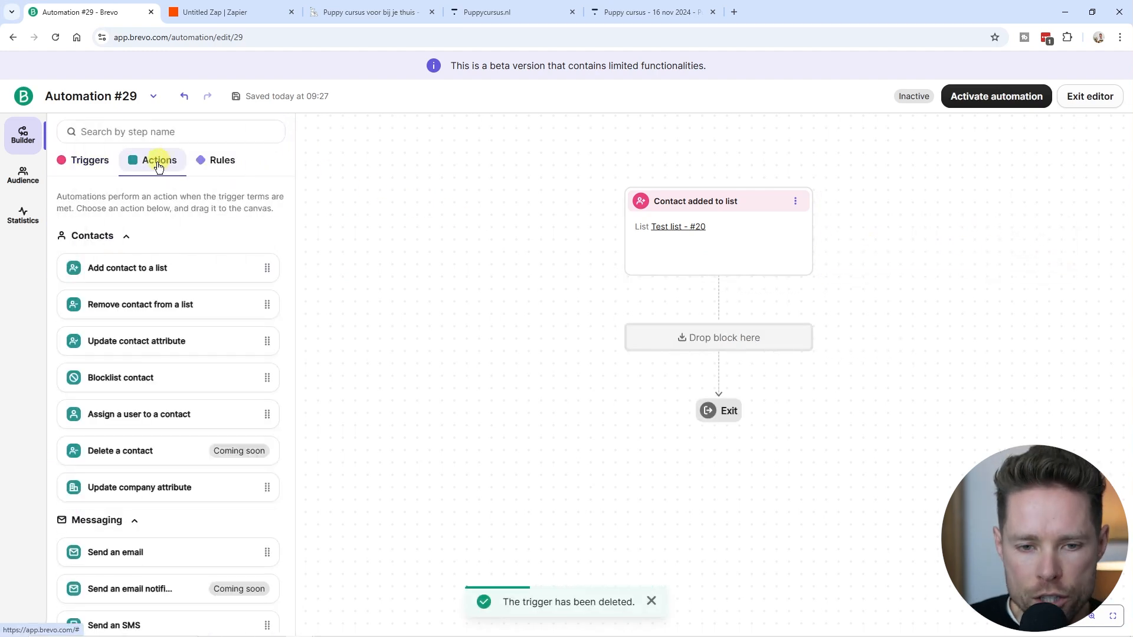
scroll(185, 278, "down", 5)
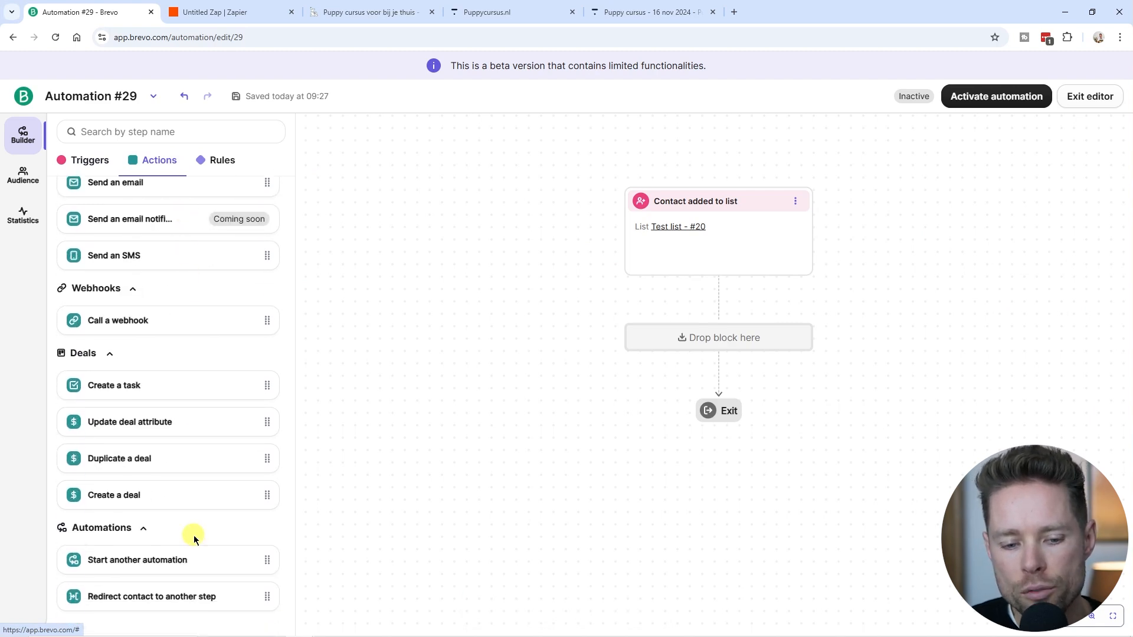
scroll(194, 591, "up", 5)
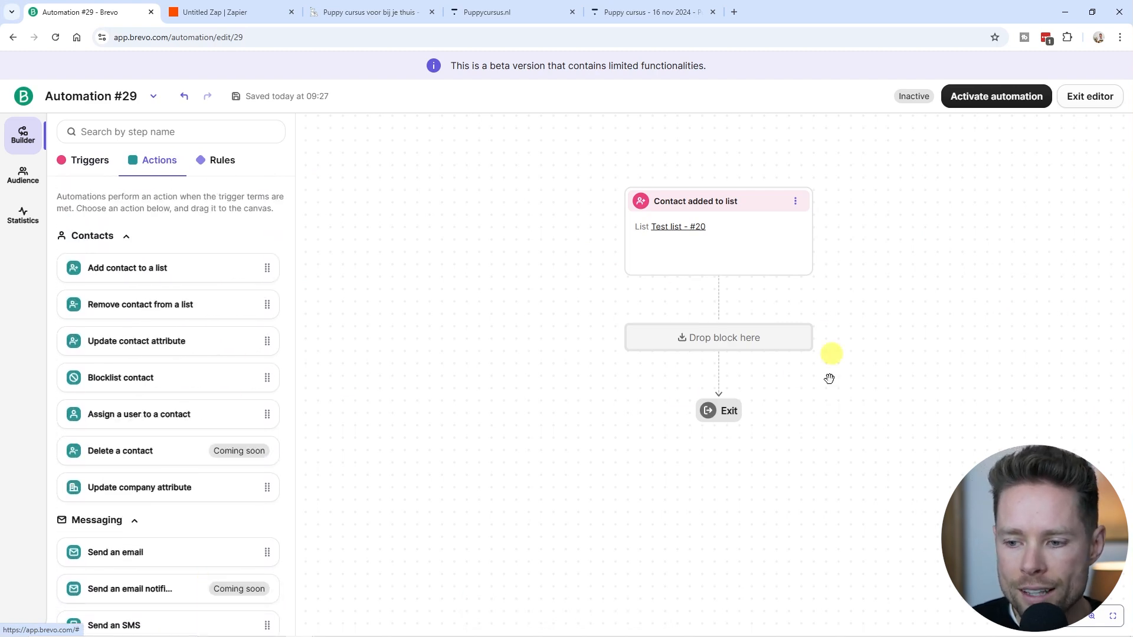
scroll(195, 306, "down", 5)
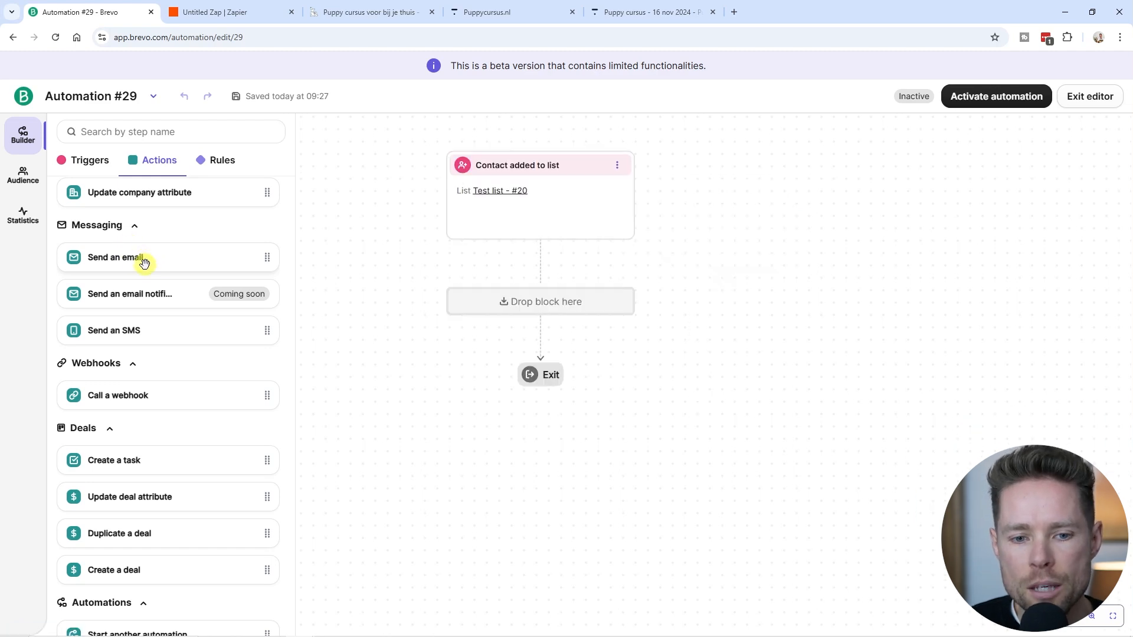
Place a Send an email step after the trigger, leaving it without a template.
left_click_drag(142, 257, 564, 304)
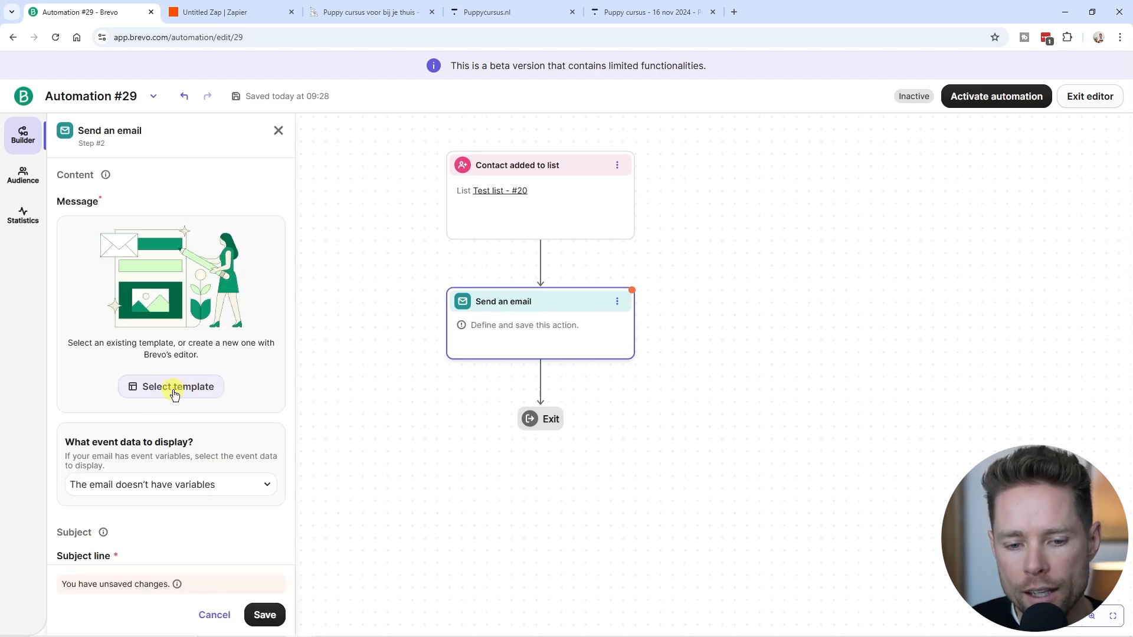
left_click(173, 388)
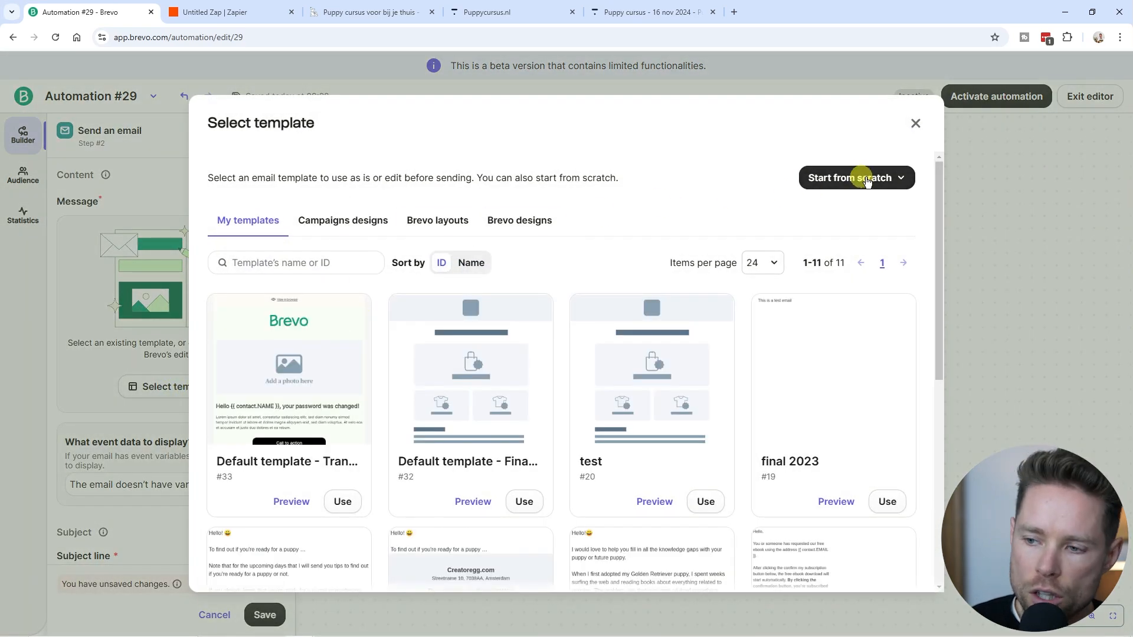
left_click(915, 123)
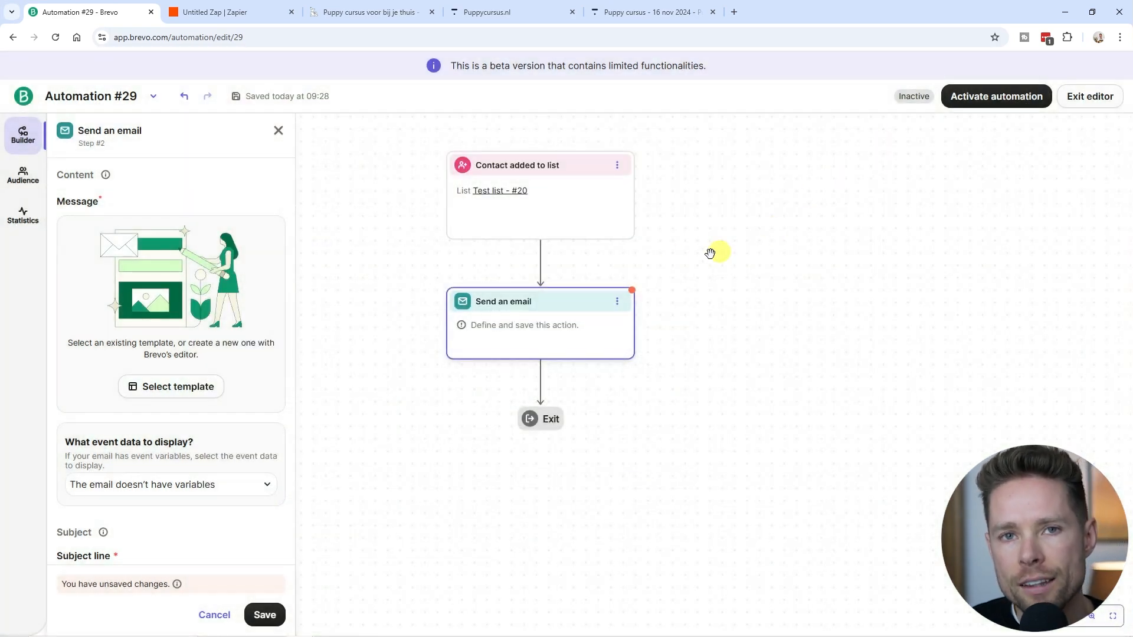
left_click(279, 131)
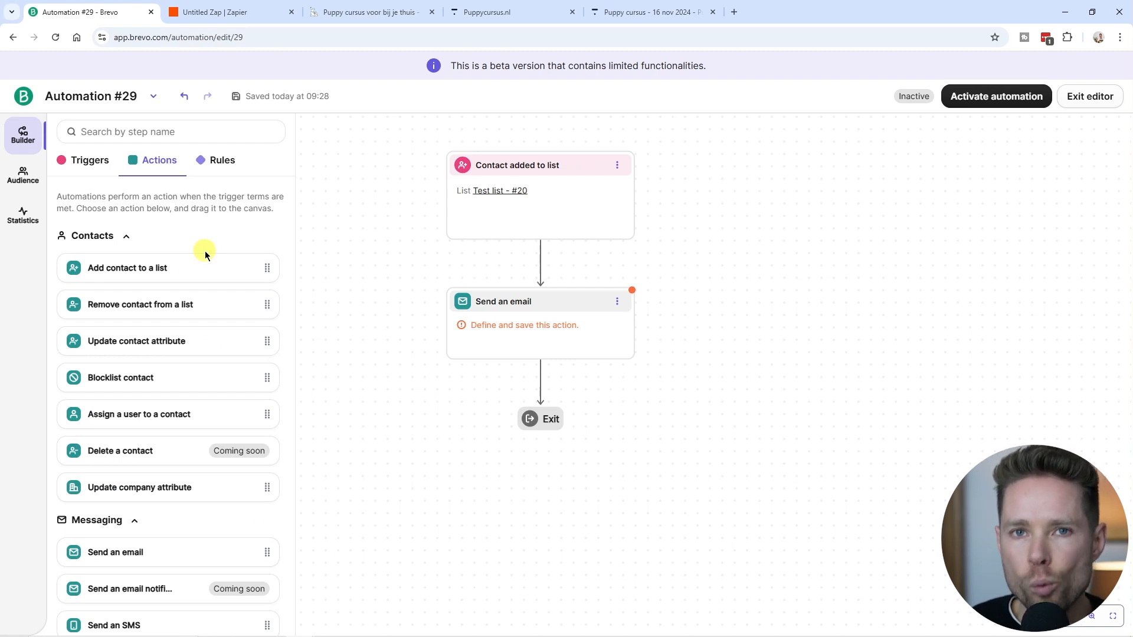
Add a Time delay of 7 days after the first email and save it.
left_click(218, 159)
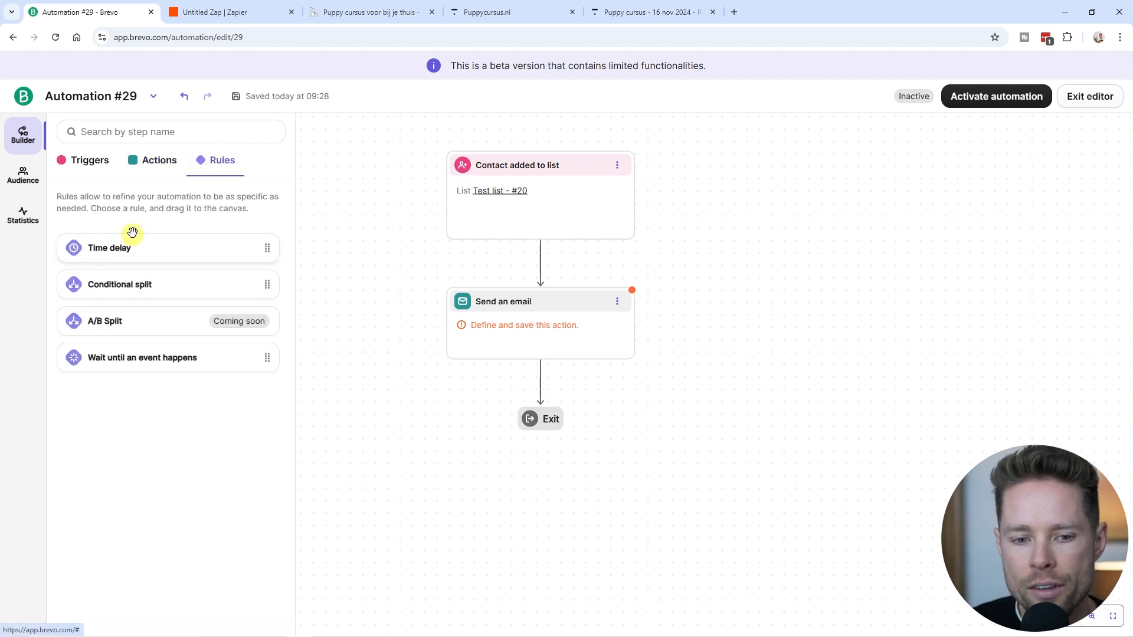
left_click_drag(124, 246, 560, 384)
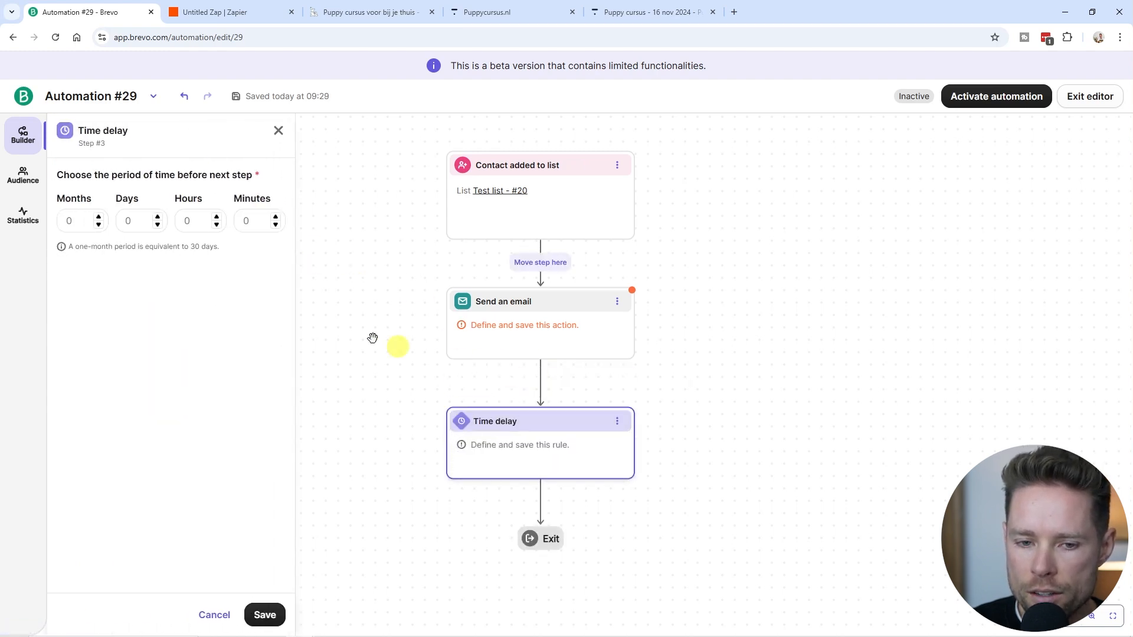
left_click(143, 222)
type("7")
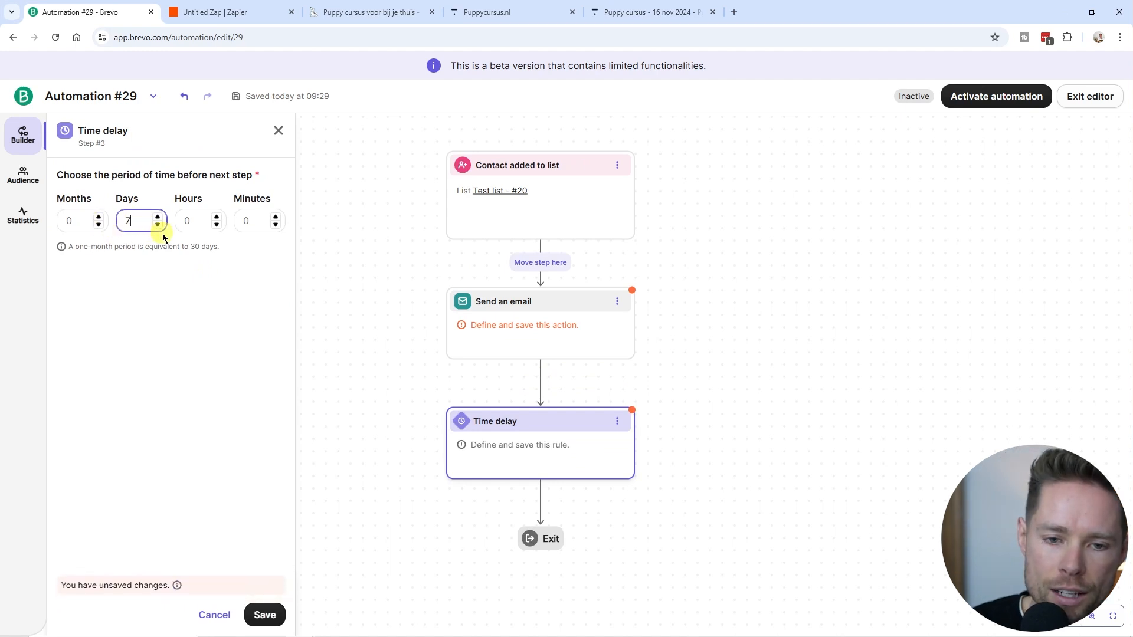
left_click(265, 615)
left_click(167, 164)
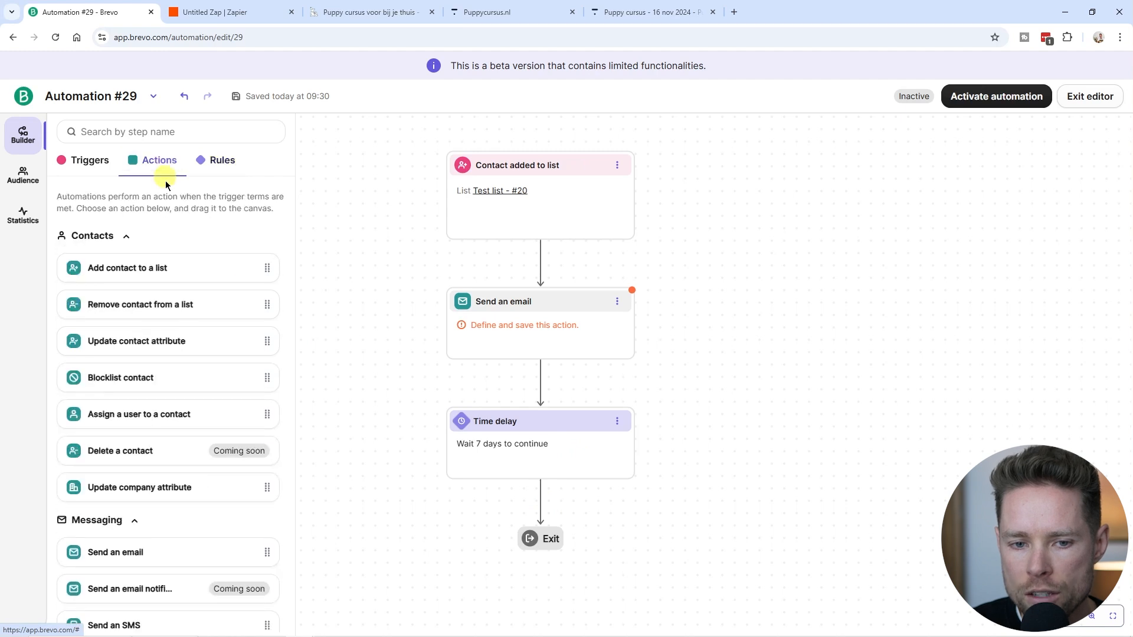
Add another Send an email step below the 7-day Time delay, left unconfigured before Exit.
scroll(177, 321, "down", 4)
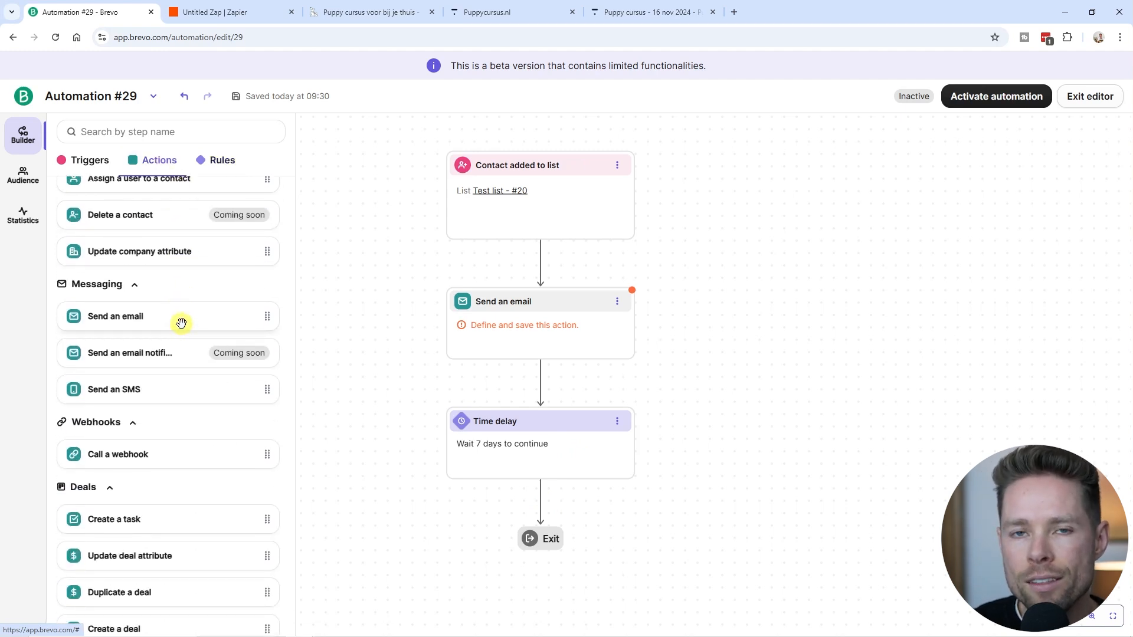
left_click_drag(181, 323, 552, 496)
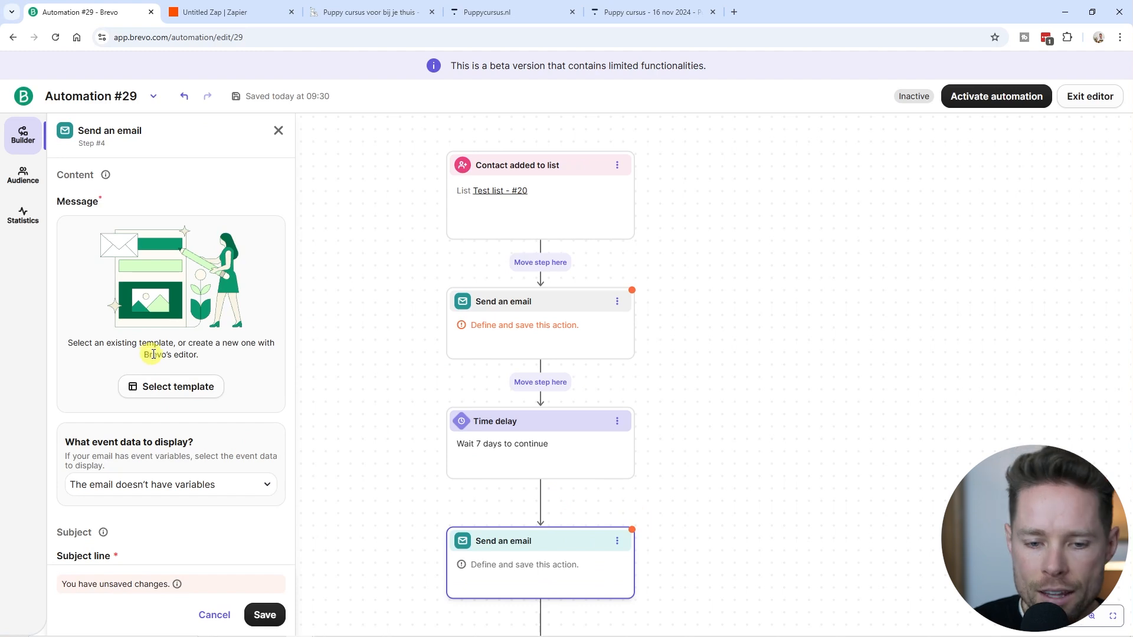
left_click(278, 130)
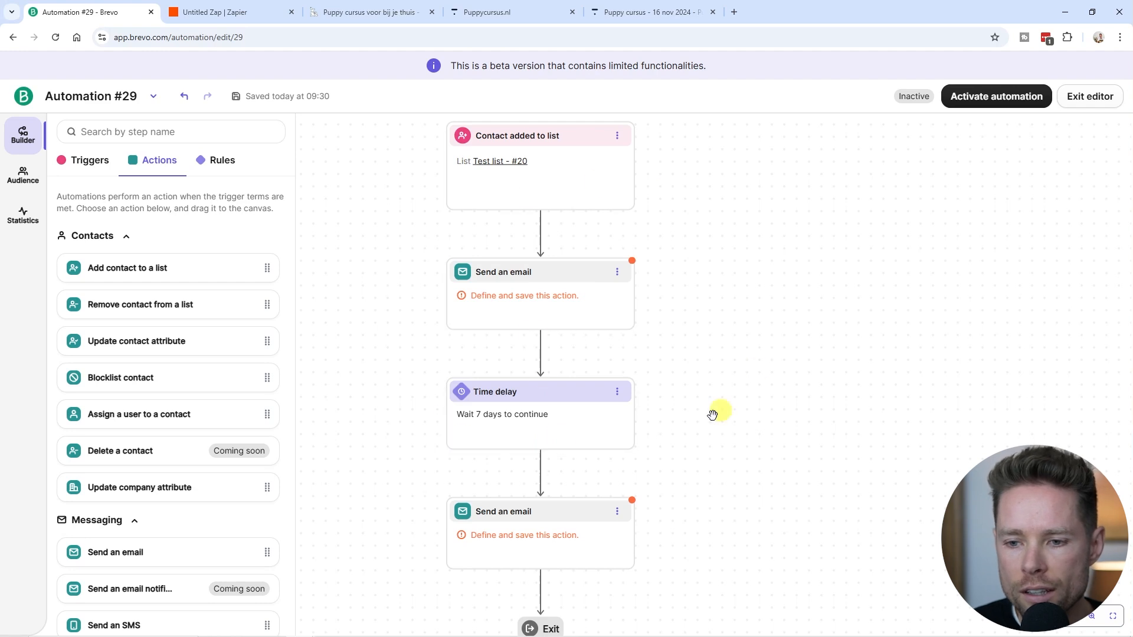
left_click_drag(646, 424, 539, 424)
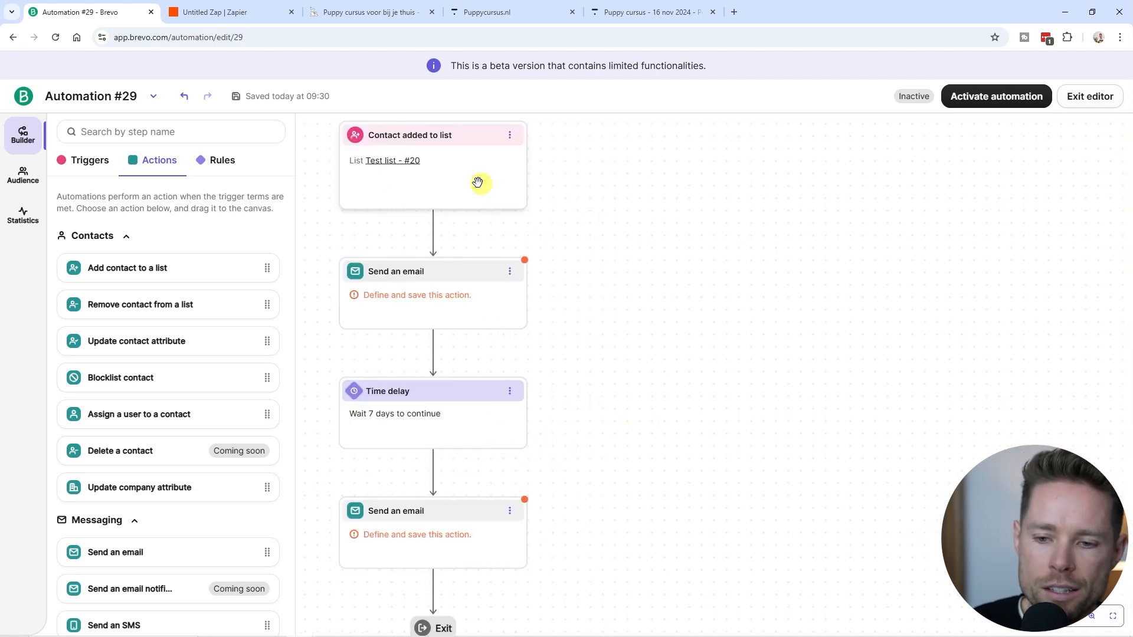
left_click_drag(581, 202, 559, 221)
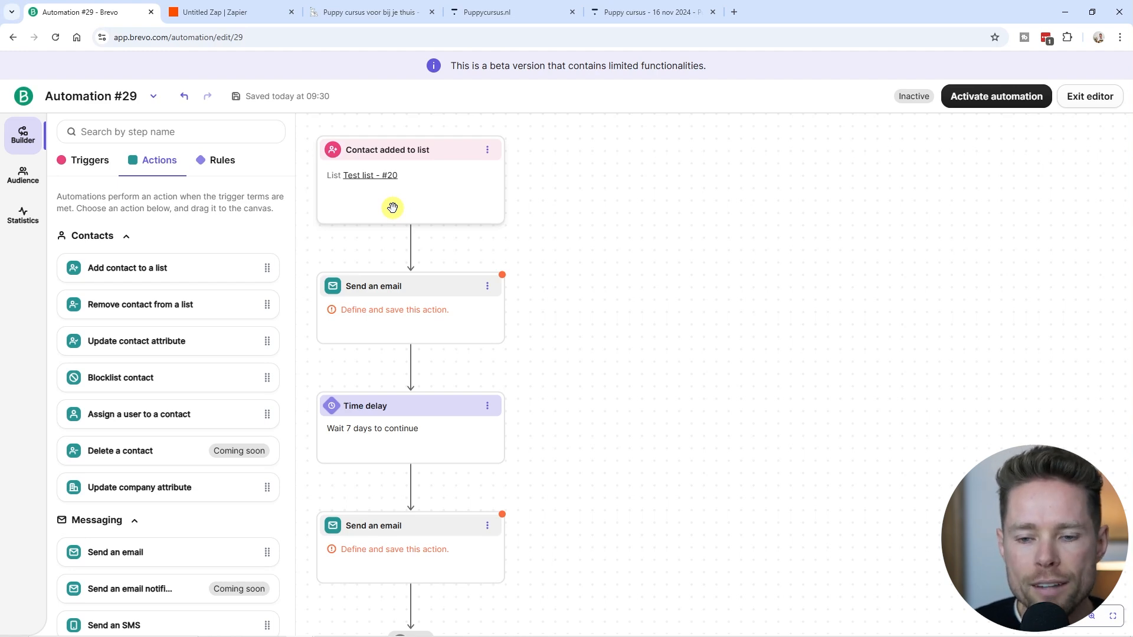
scroll(393, 207, "down", 1)
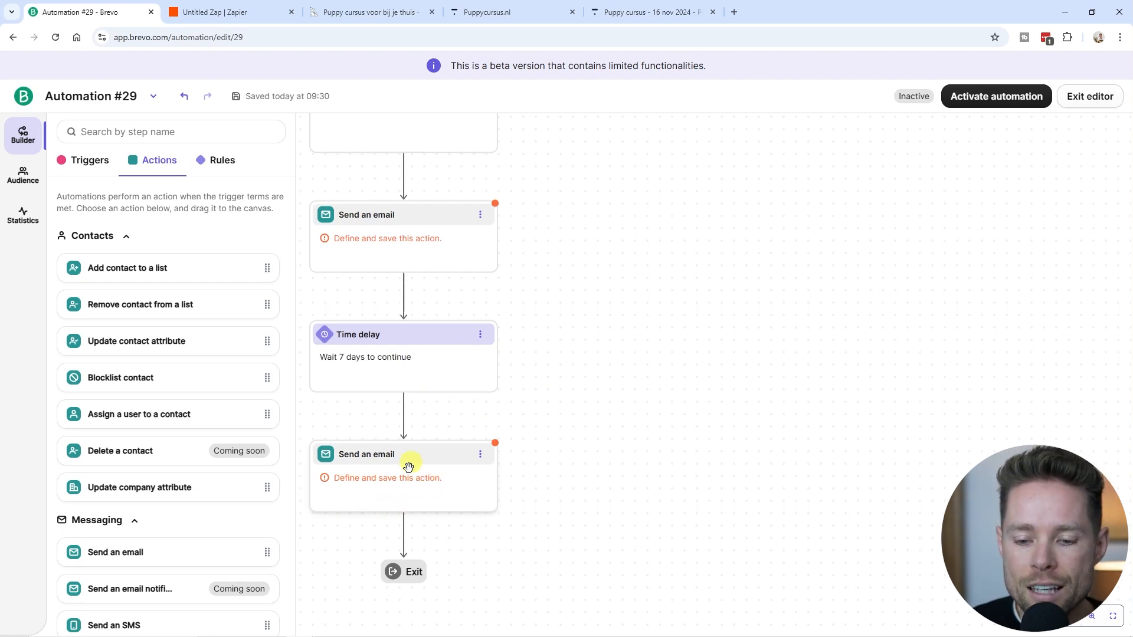
left_click_drag(572, 511, 574, 464)
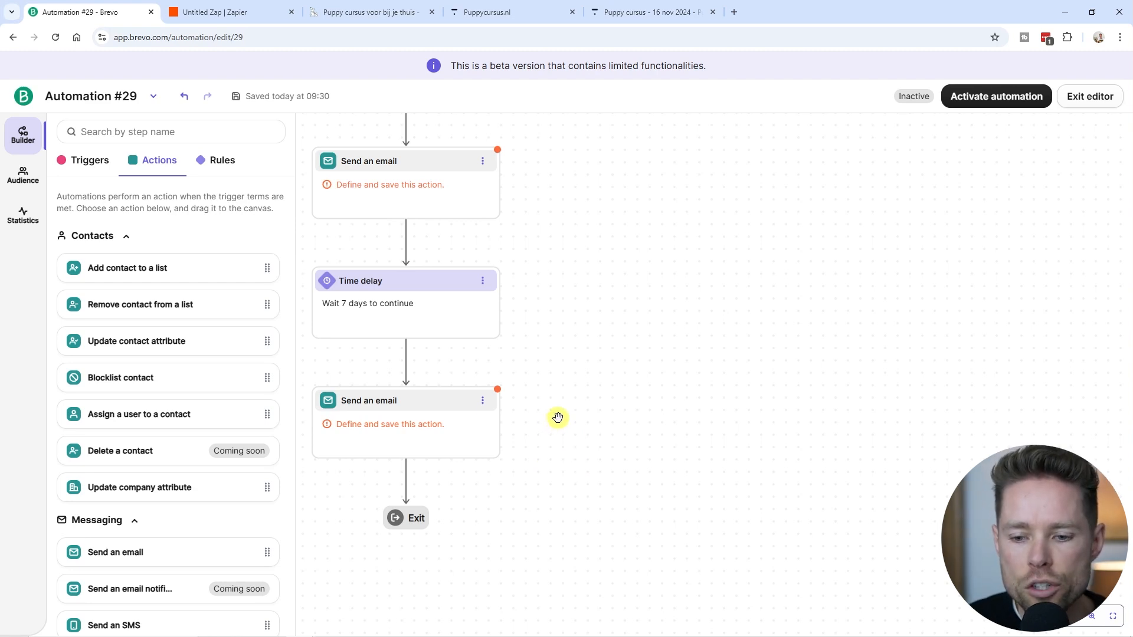
Set the Zap's Thinkific trigger event to Lesson Completed and bring up the Puppy cursus course.
left_click(218, 16)
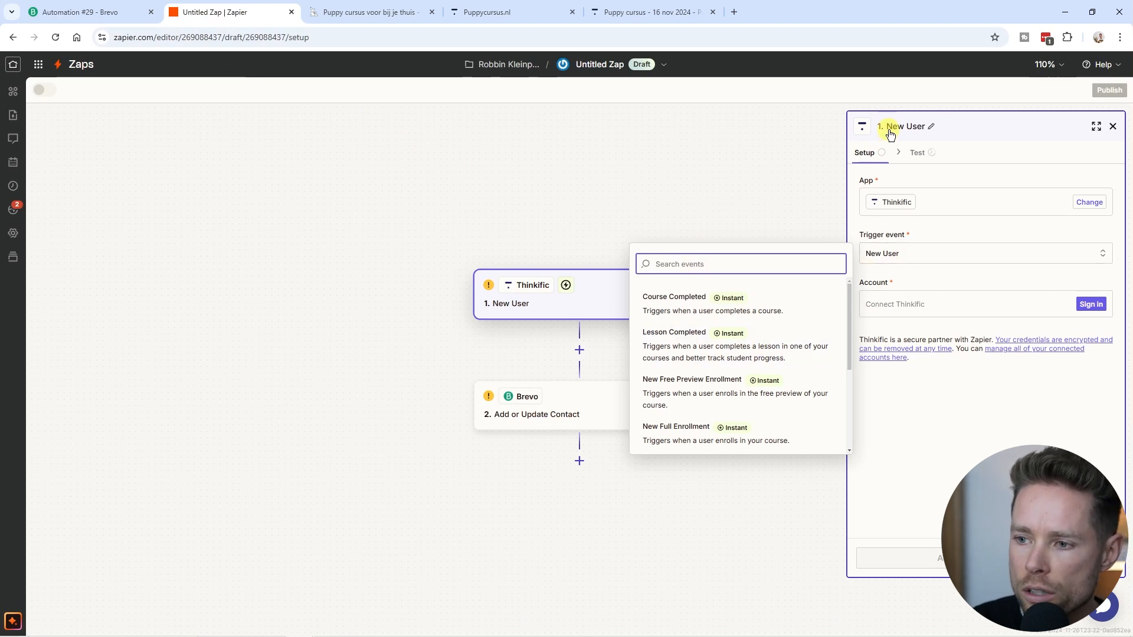
left_click(683, 346)
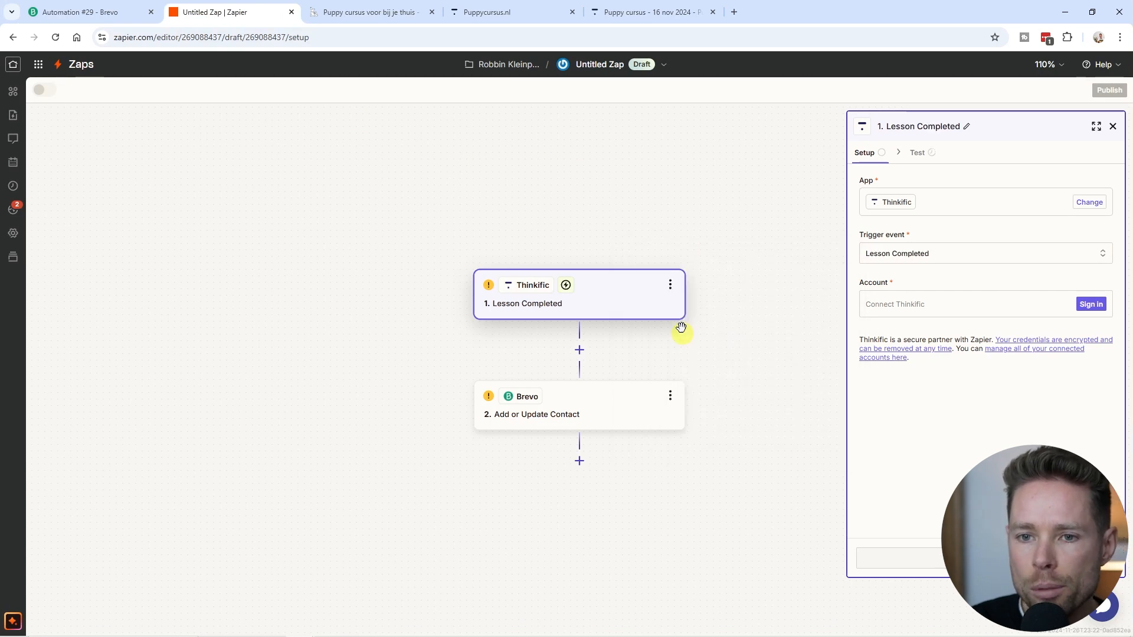
left_click(649, 12)
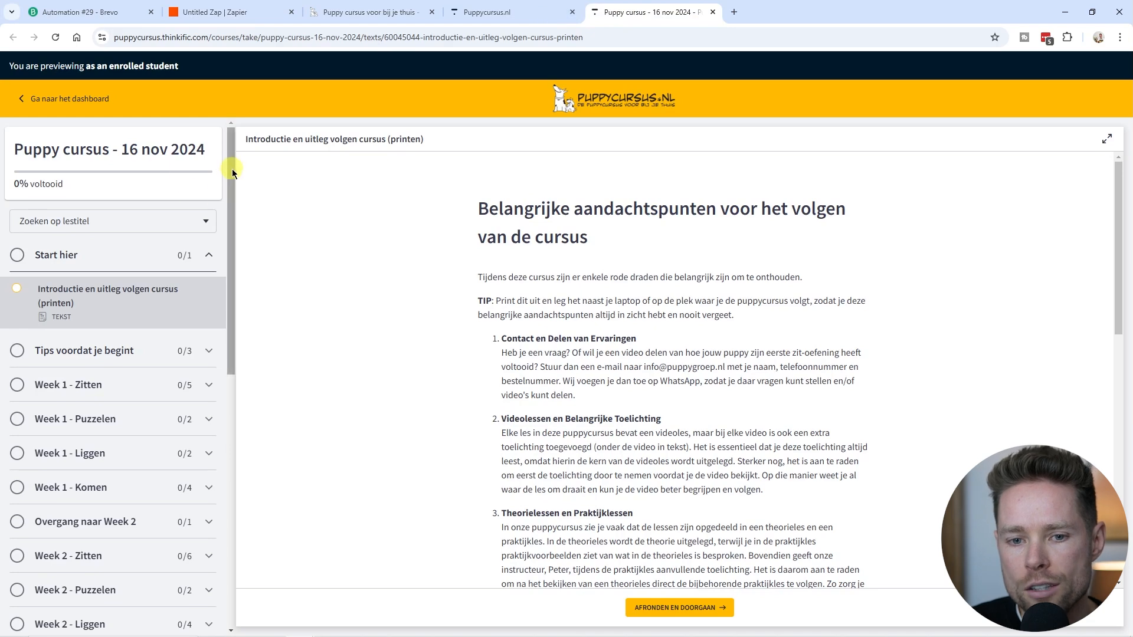
Scroll through the Puppy cursus lessons in the Thinkific course sidebar.
scroll(233, 176, "down", 2)
scroll(132, 342, "down", 2)
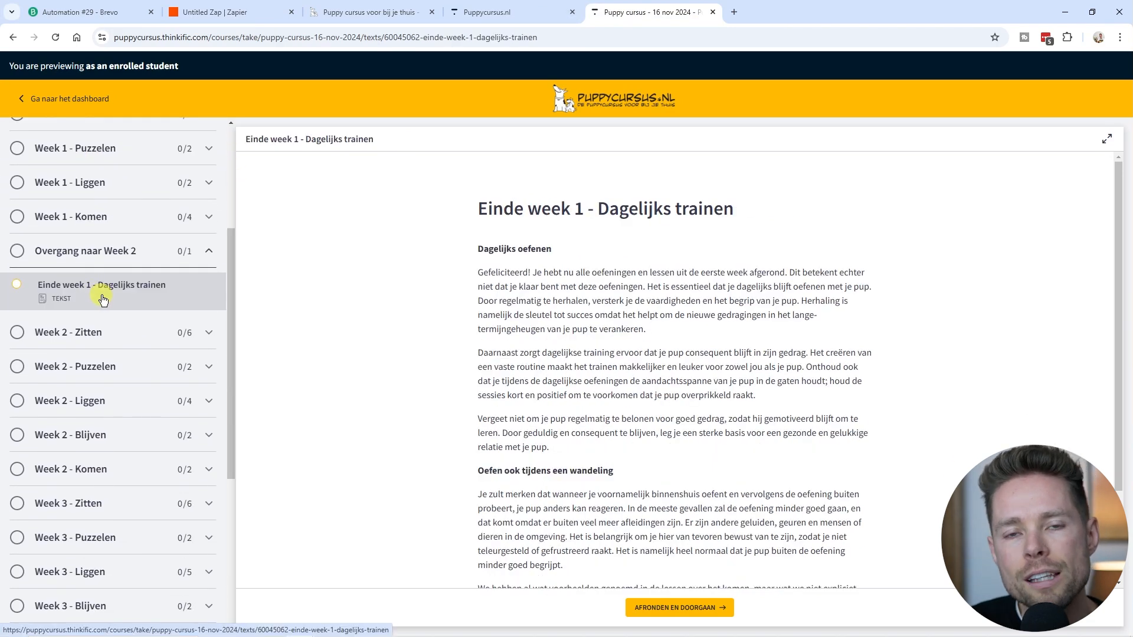
scroll(121, 297, "up", 3)
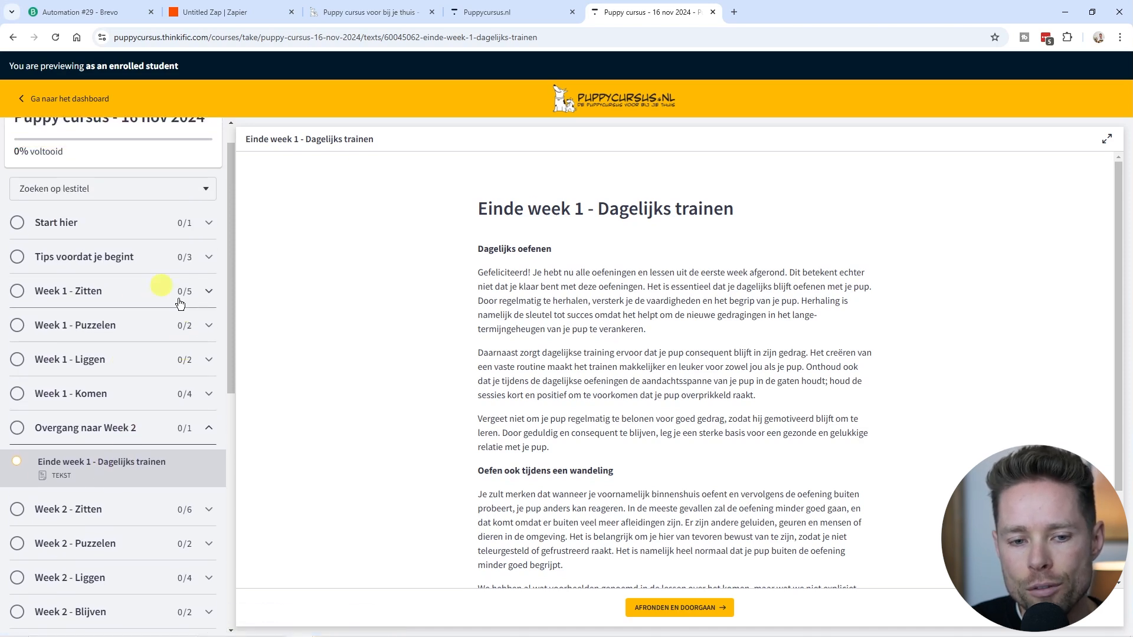
scroll(147, 325, "down", 2)
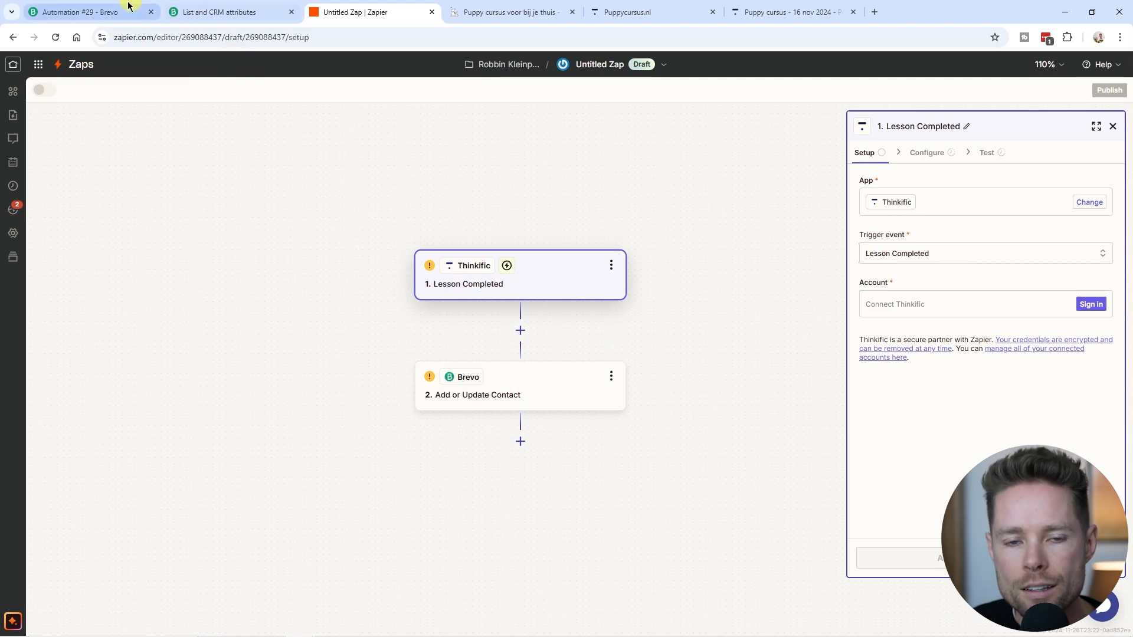
Add a Wait until an event happens rule after the first email, awaiting Contact added to list Test list #20.
left_click(95, 13)
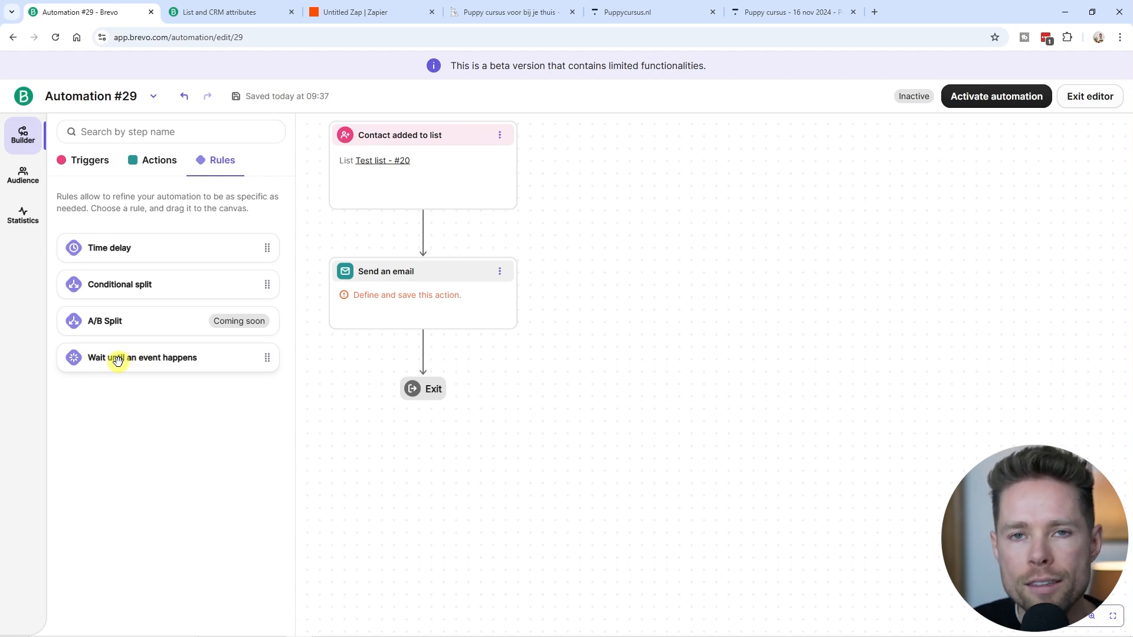
left_click_drag(111, 360, 442, 373)
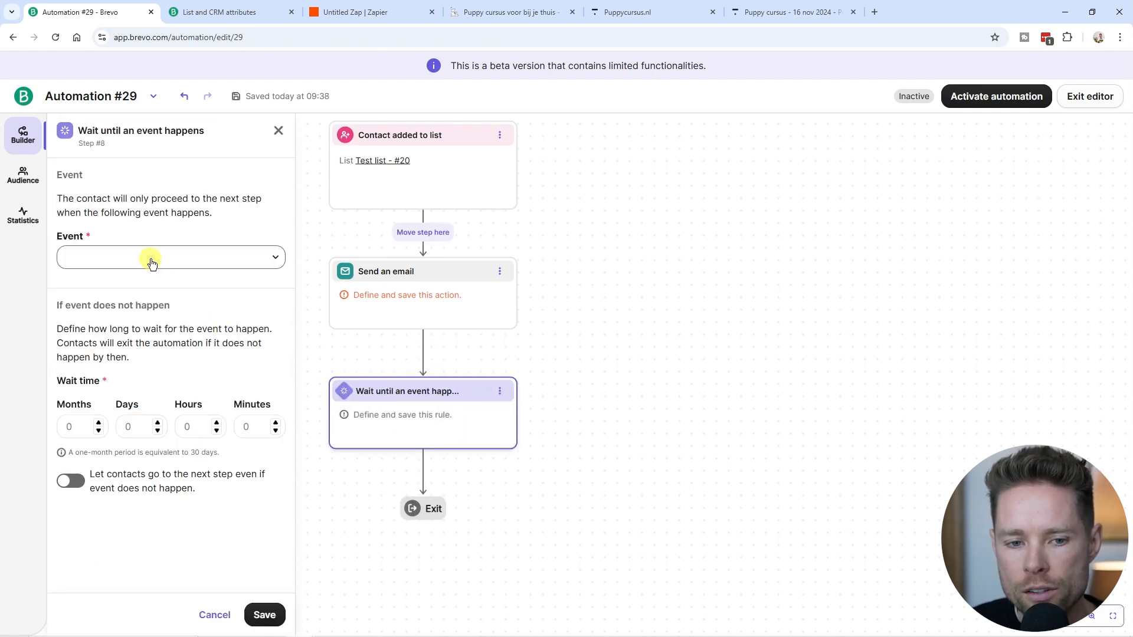
left_click(273, 257)
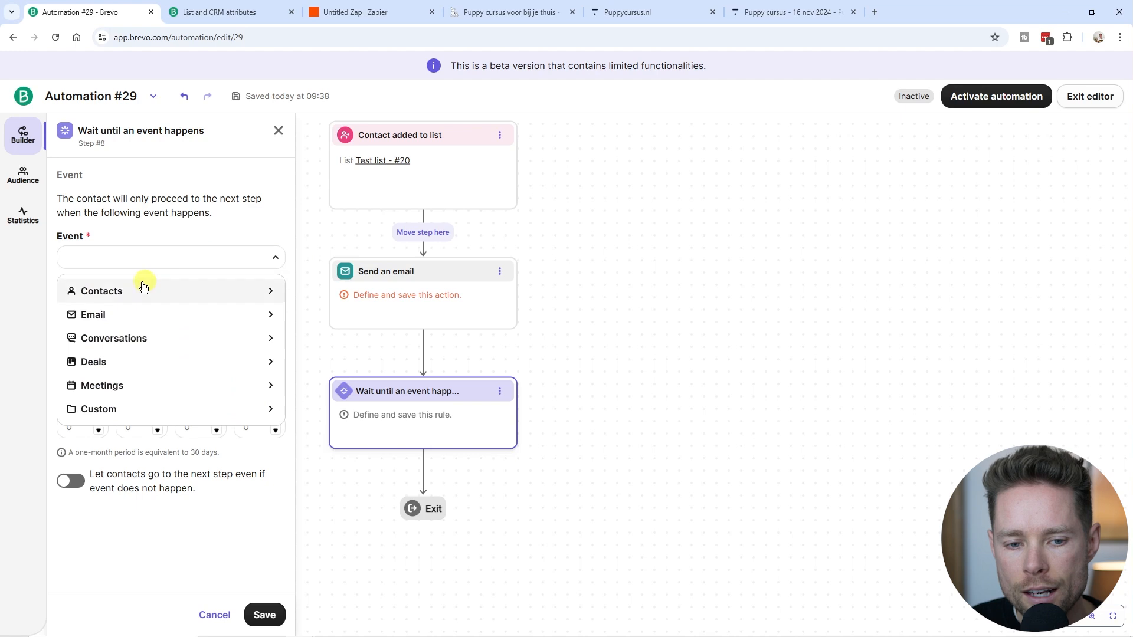
left_click(114, 293)
left_click(106, 335)
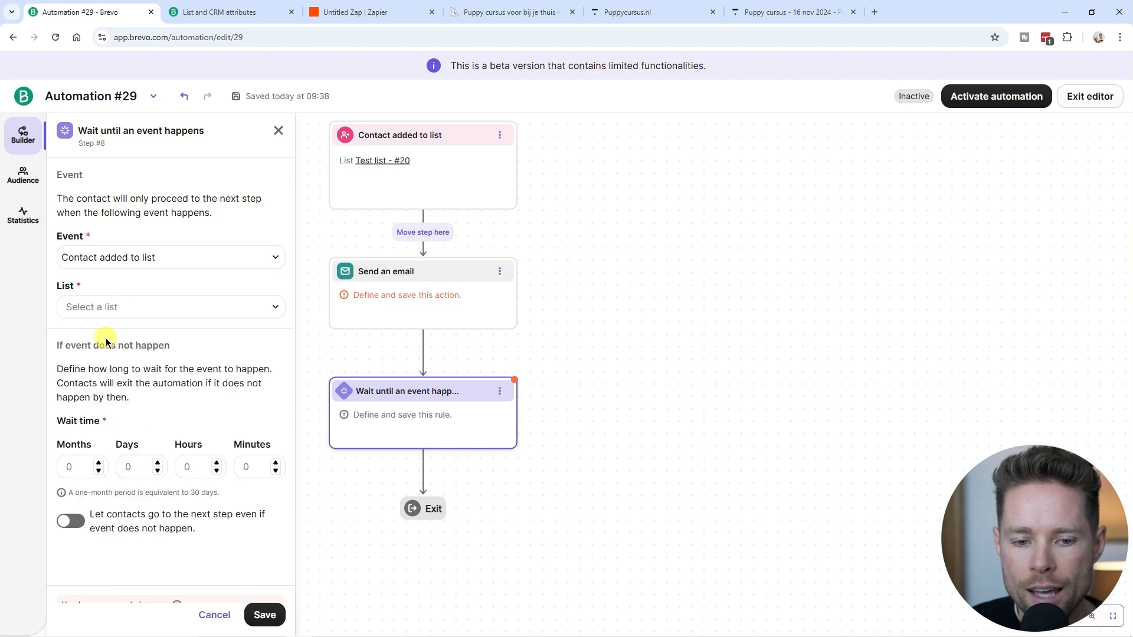
left_click(139, 307)
left_click(139, 340)
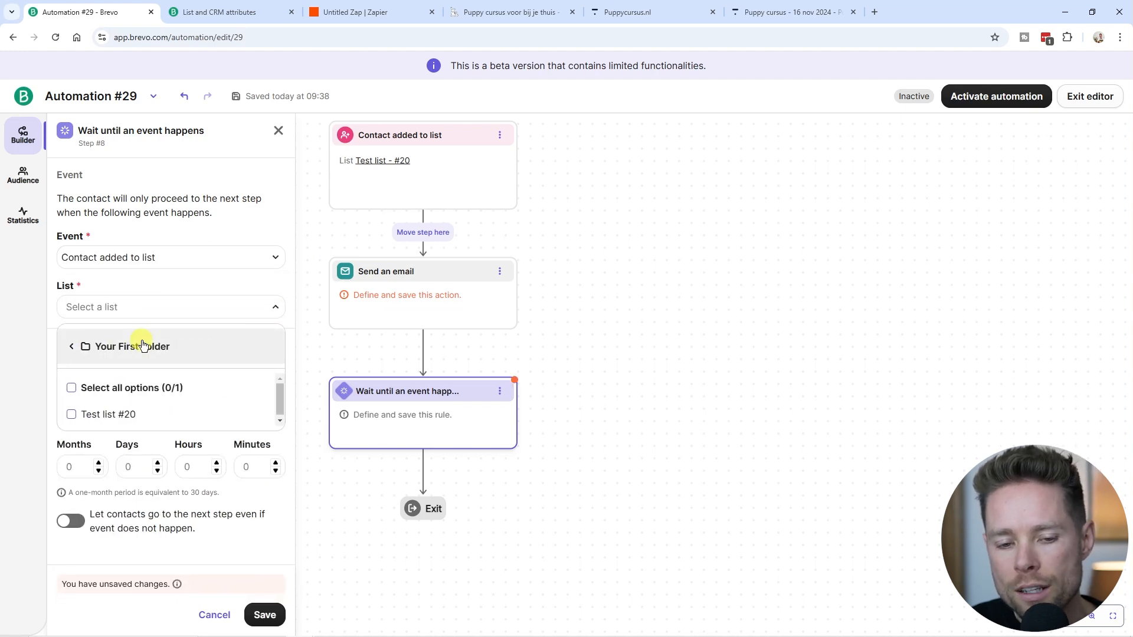
left_click(102, 415)
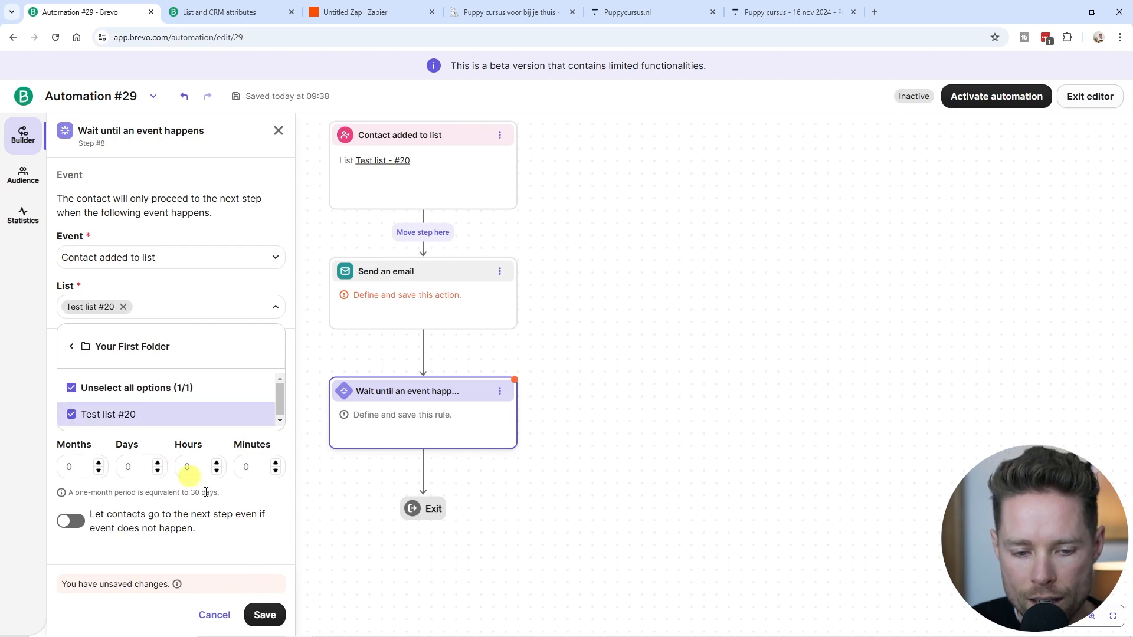
Set the maximum wait to 12 months and save the rule.
left_click(267, 615)
left_click_drag(131, 397, 50, 346)
left_click(70, 347)
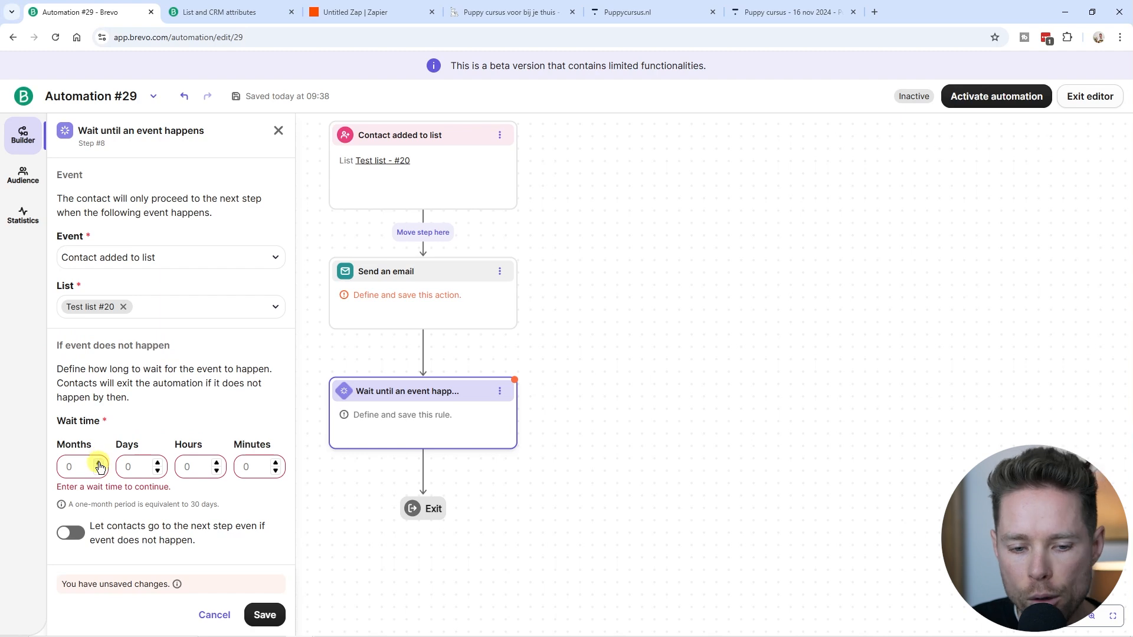
left_click(77, 465)
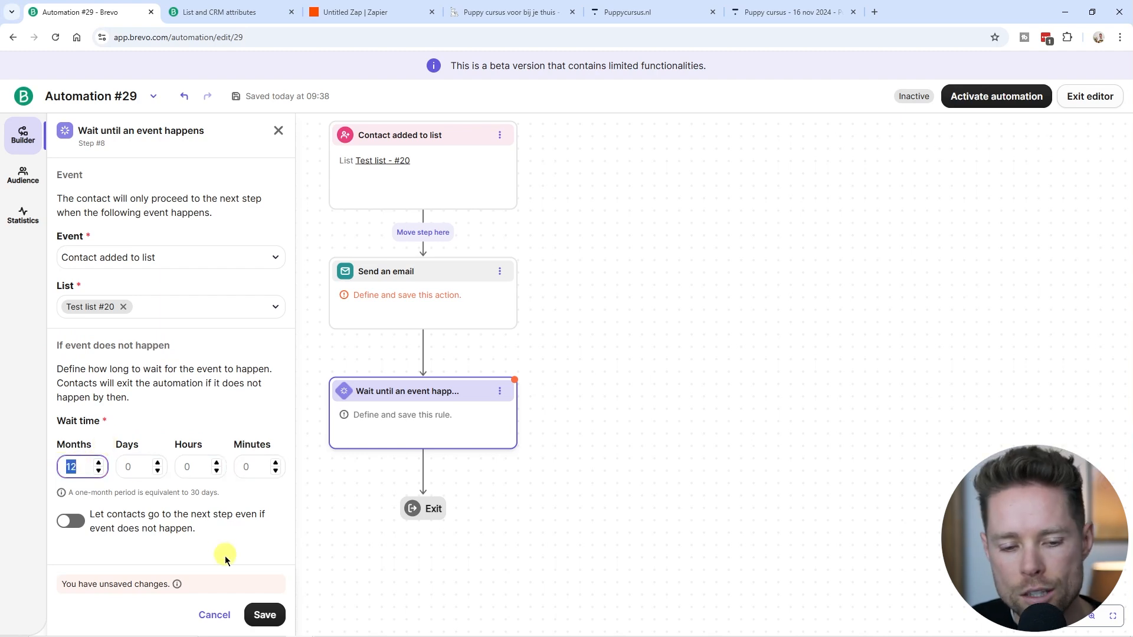
left_click(74, 468)
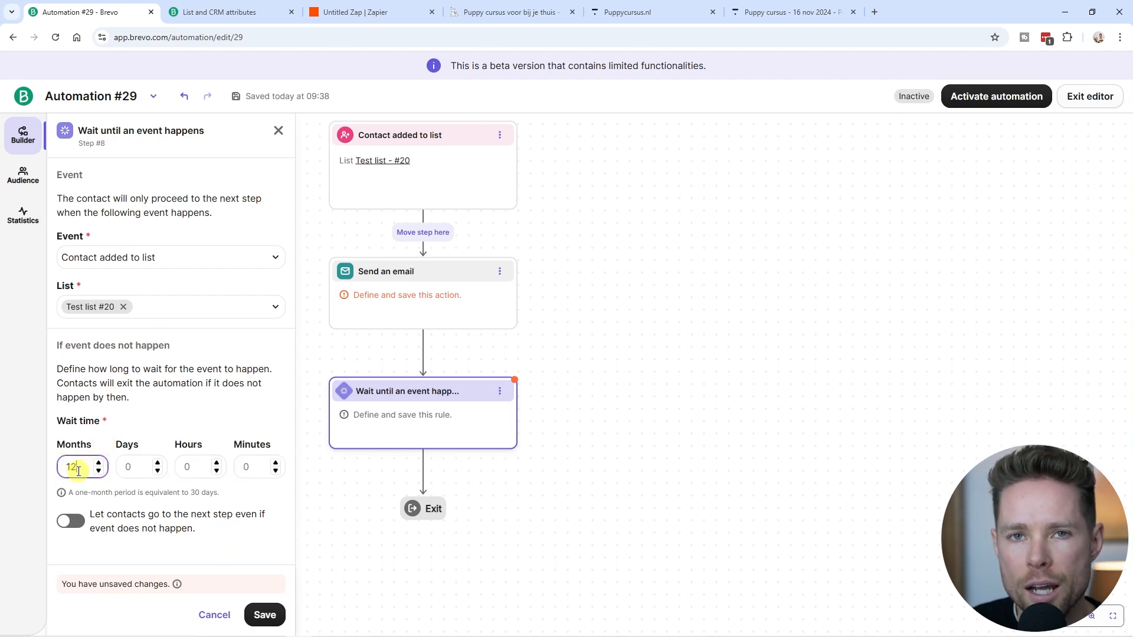
left_click(265, 614)
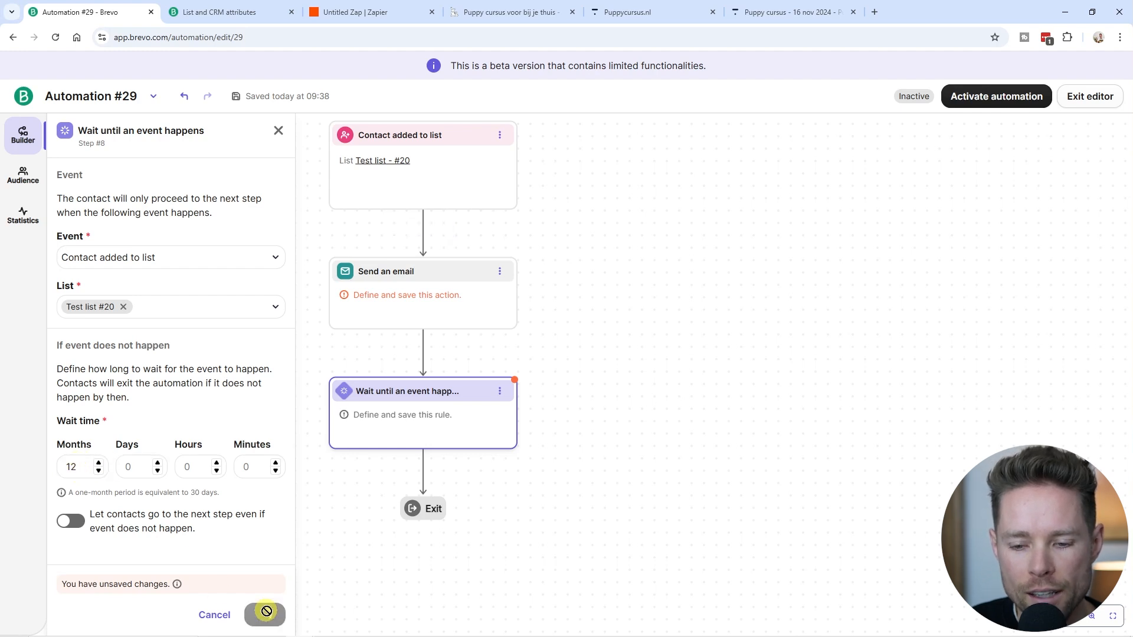
left_click(156, 160)
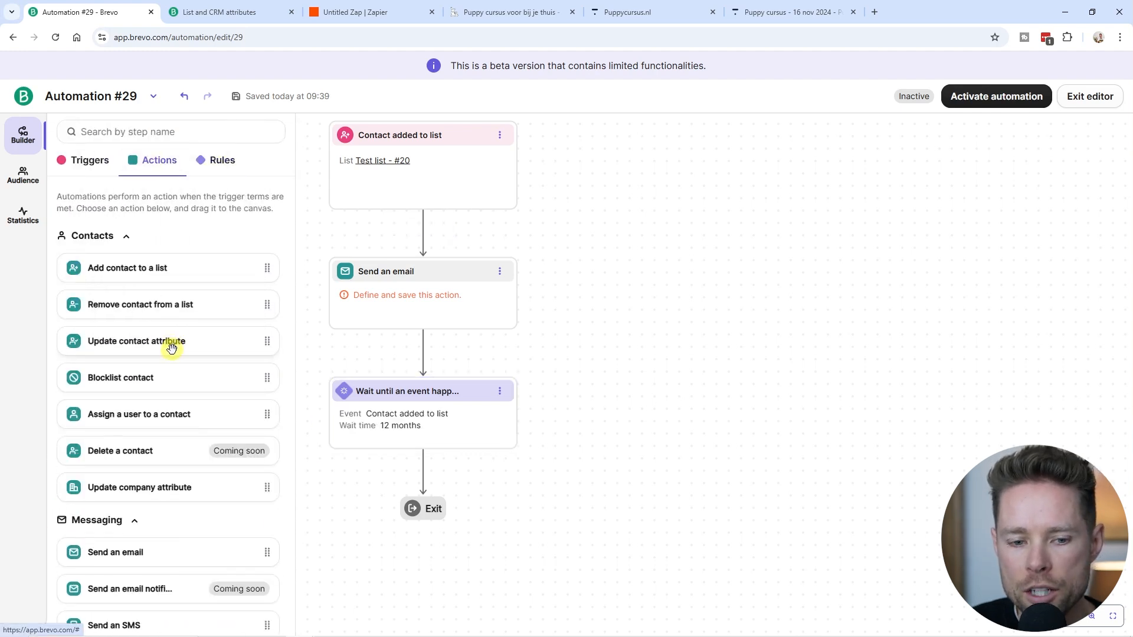
Drop a Send an email step below the 12-month wait and close its settings.
scroll(168, 351, "down", 3)
left_click_drag(96, 316, 455, 476)
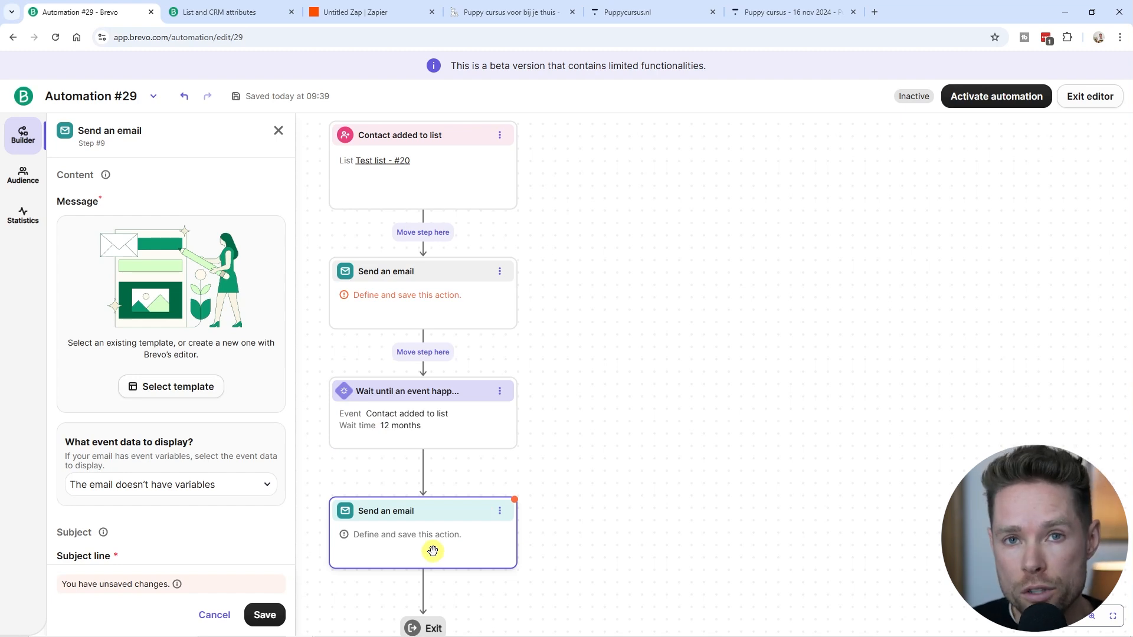
left_click(24, 134)
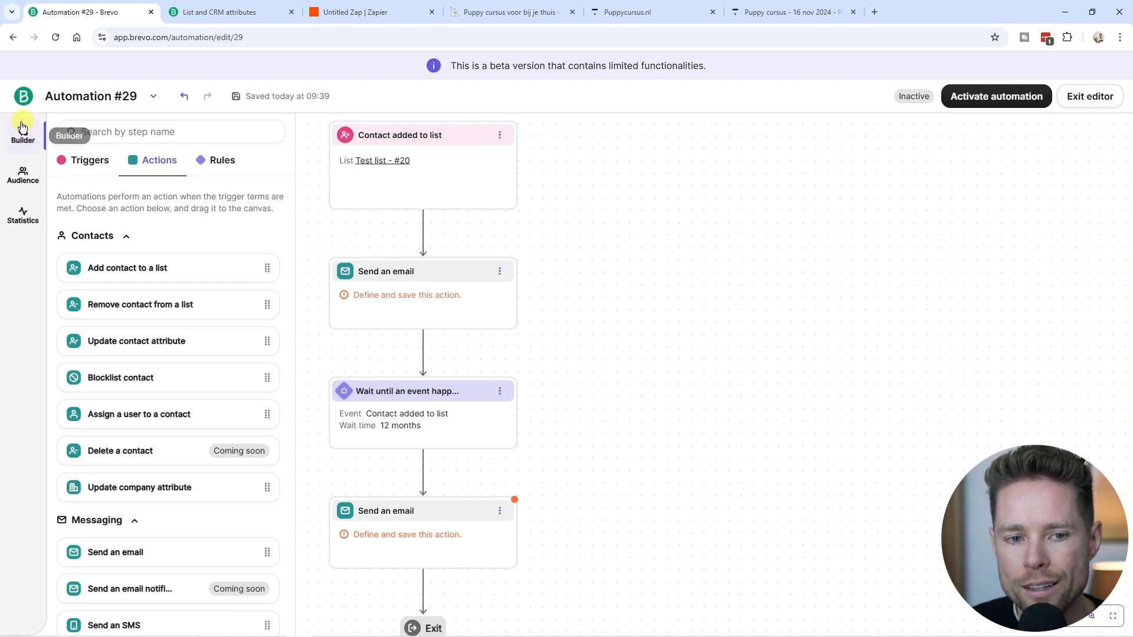
Turn on 'Allow contact re-entry after exit' in the automation's Audience entry and exit settings.
left_click(21, 182)
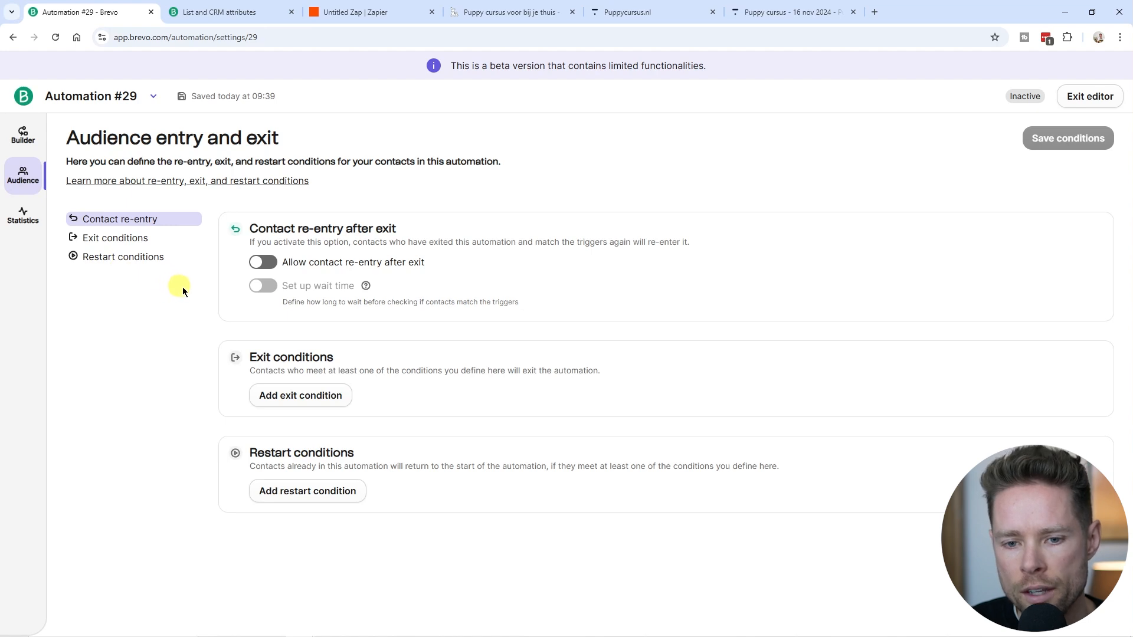
left_click_drag(252, 229, 425, 232)
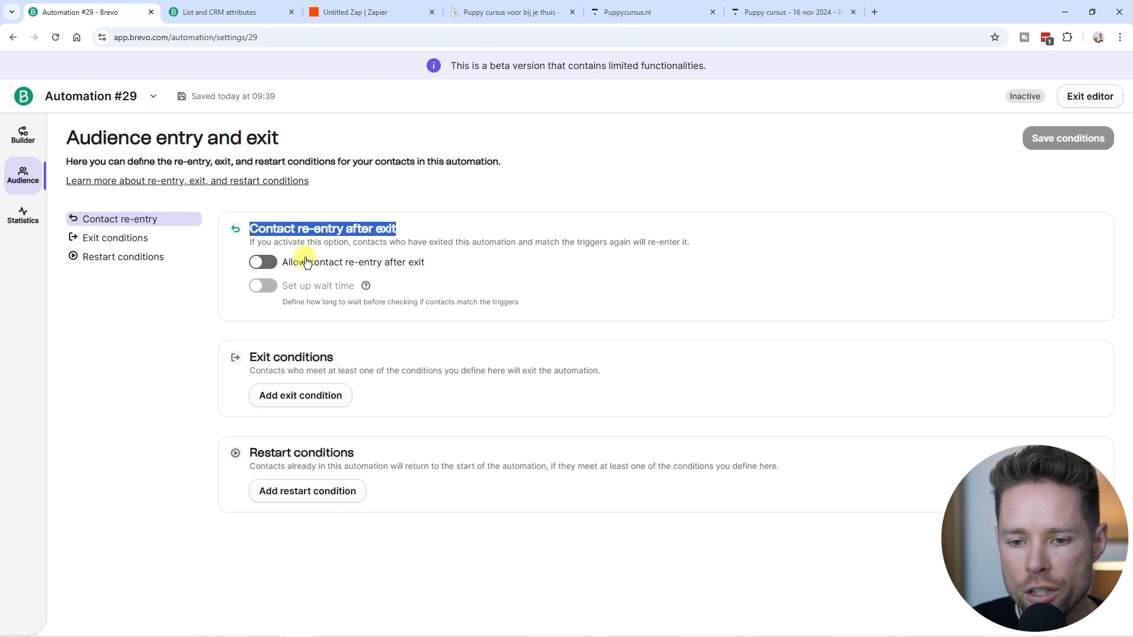
left_click(270, 263)
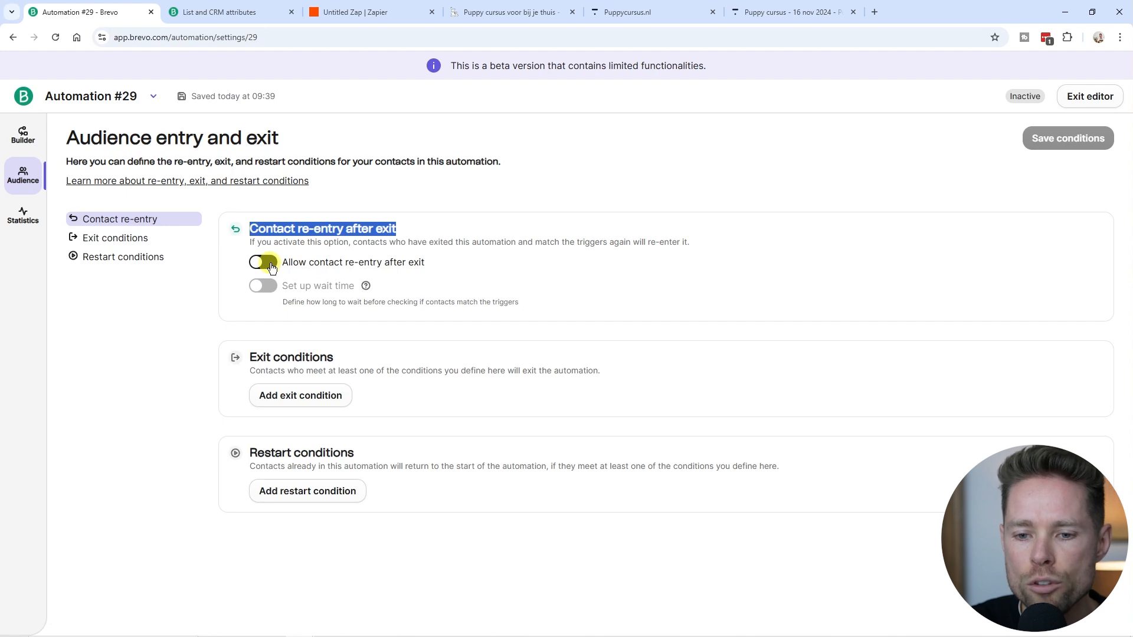
left_click(269, 263)
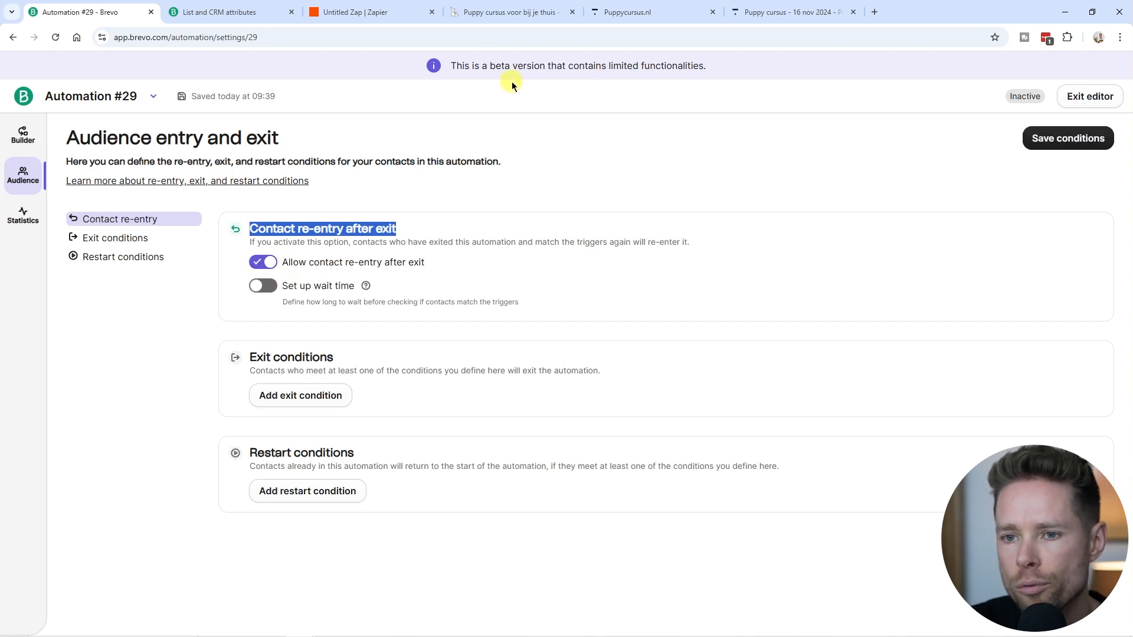
mouse_move(665, 14)
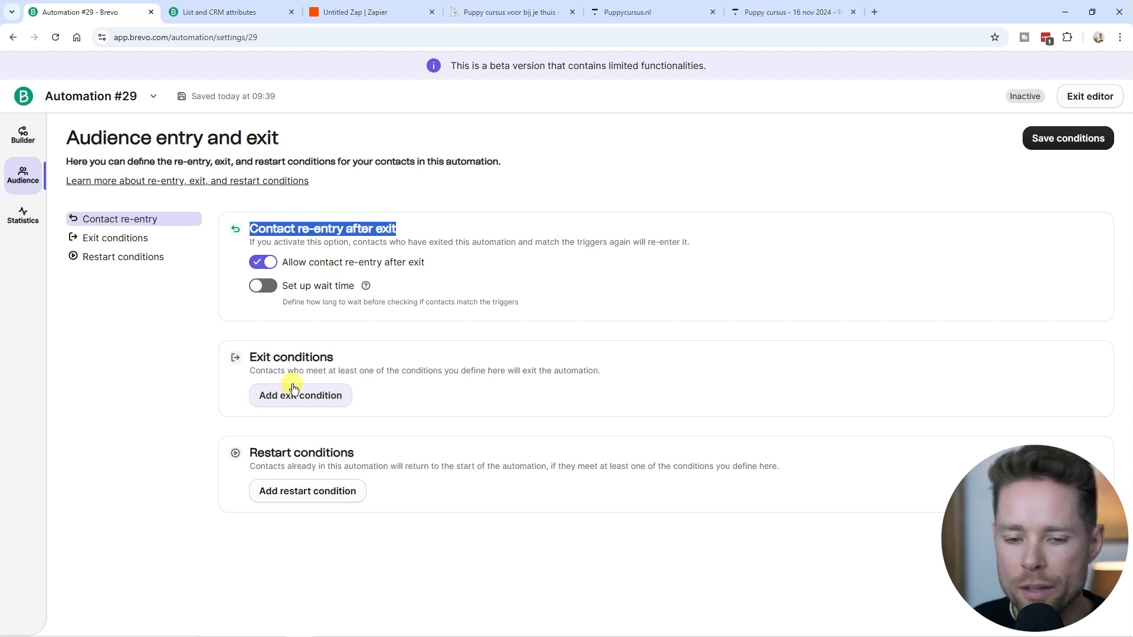
left_click_drag(294, 389, 348, 351)
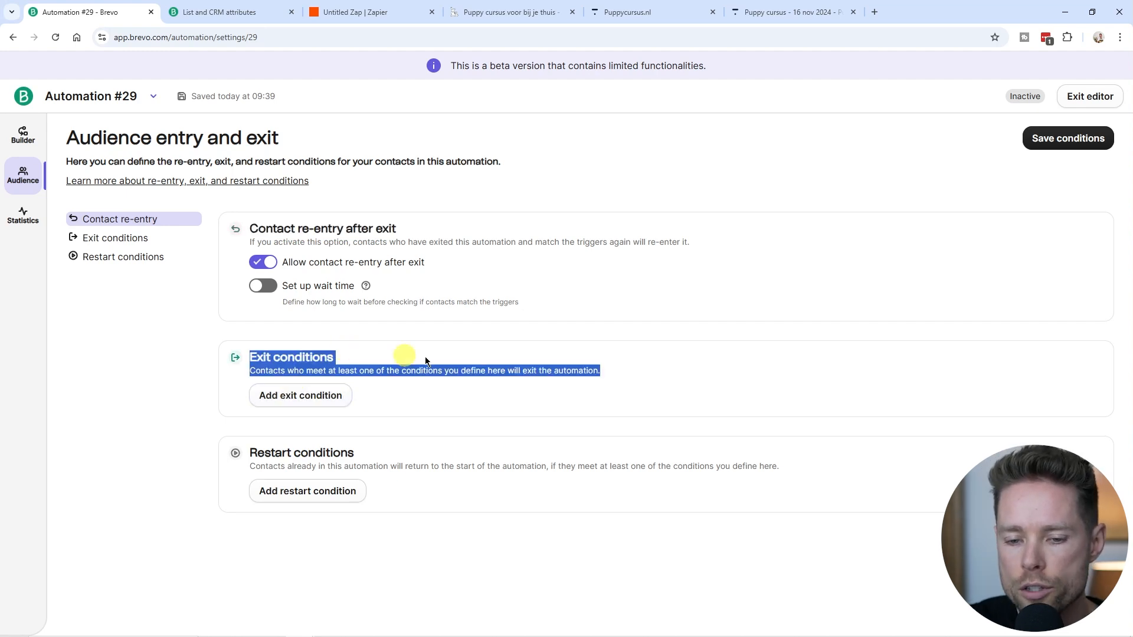
left_click_drag(248, 357, 334, 359)
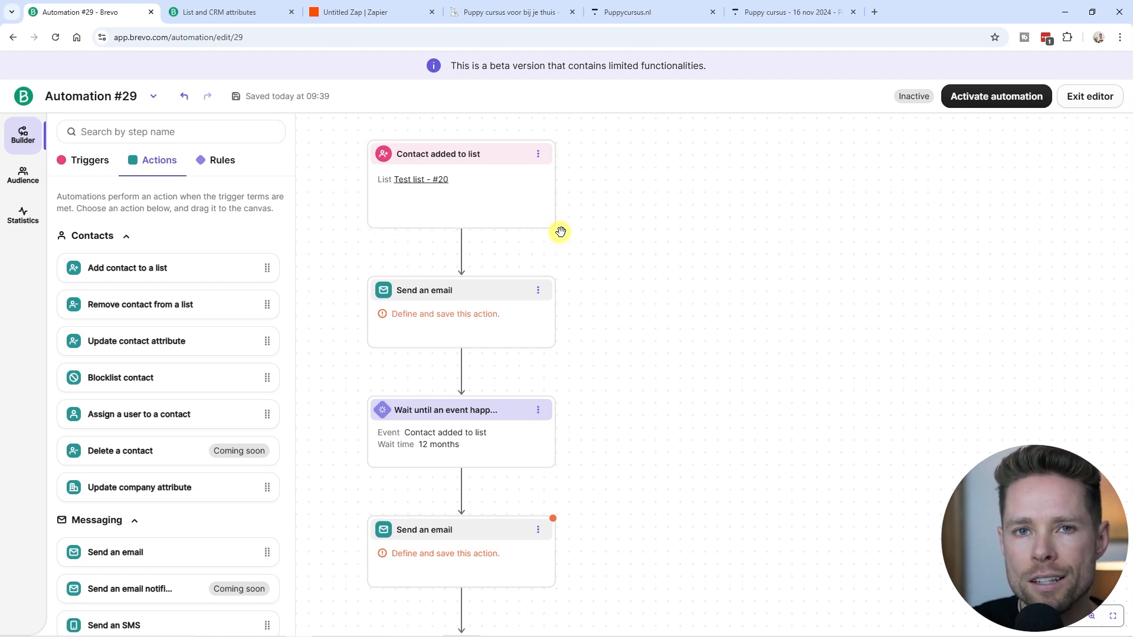
Review the finished workflow on the canvas, then reopen the Audience entry and exit page.
left_click_drag(606, 236, 586, 232)
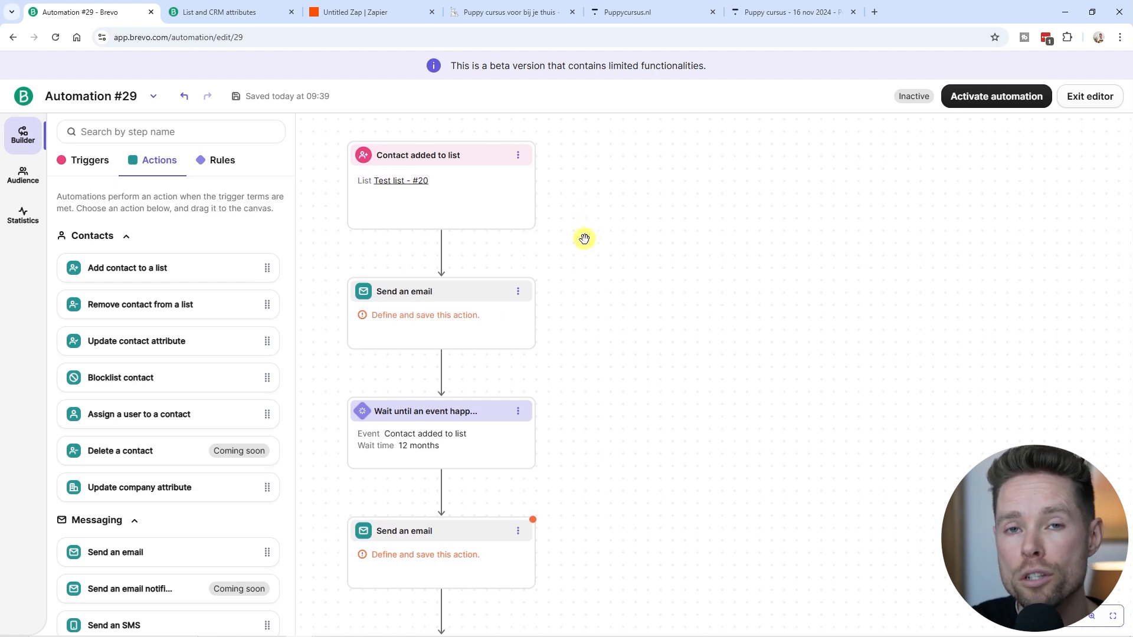
left_click_drag(589, 271, 566, 187)
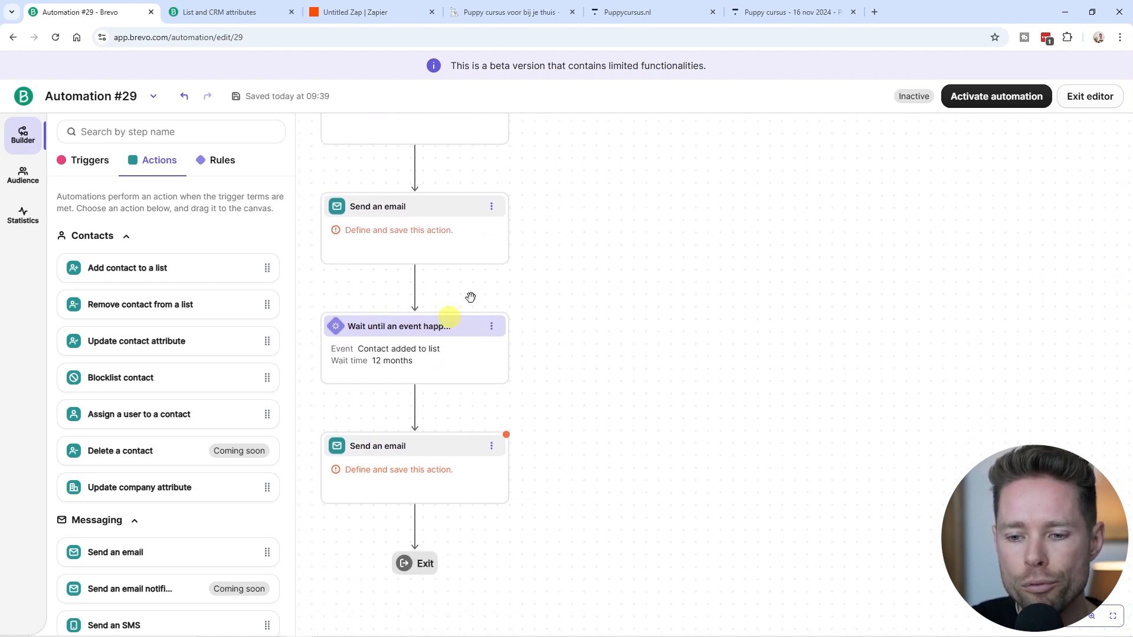
scroll(632, 294, "up", 3)
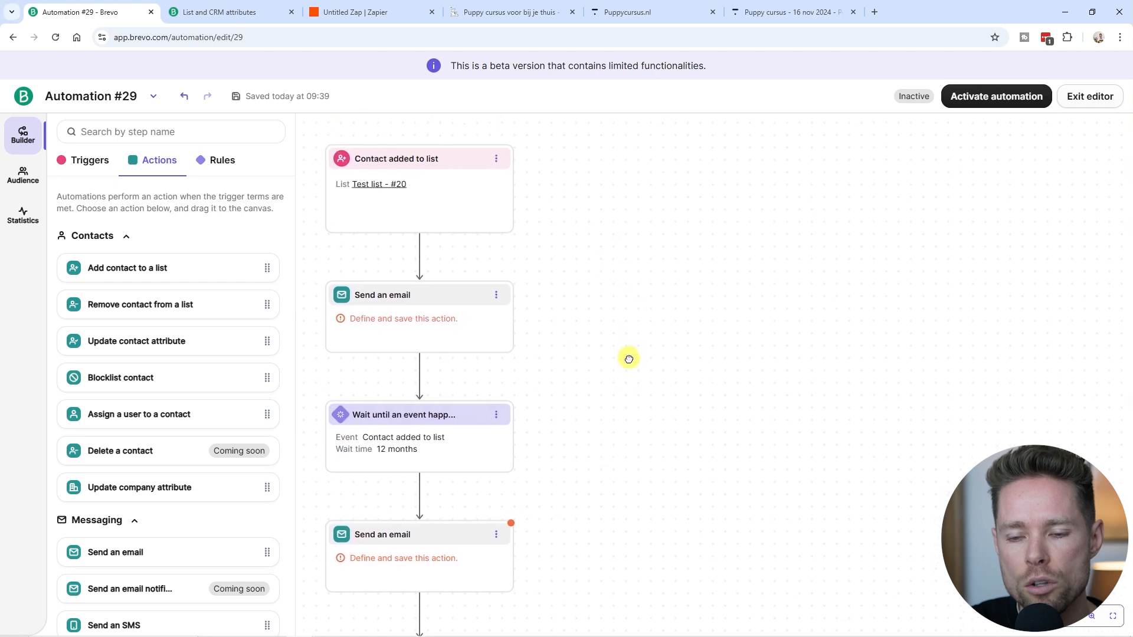
scroll(625, 331, "down", 2)
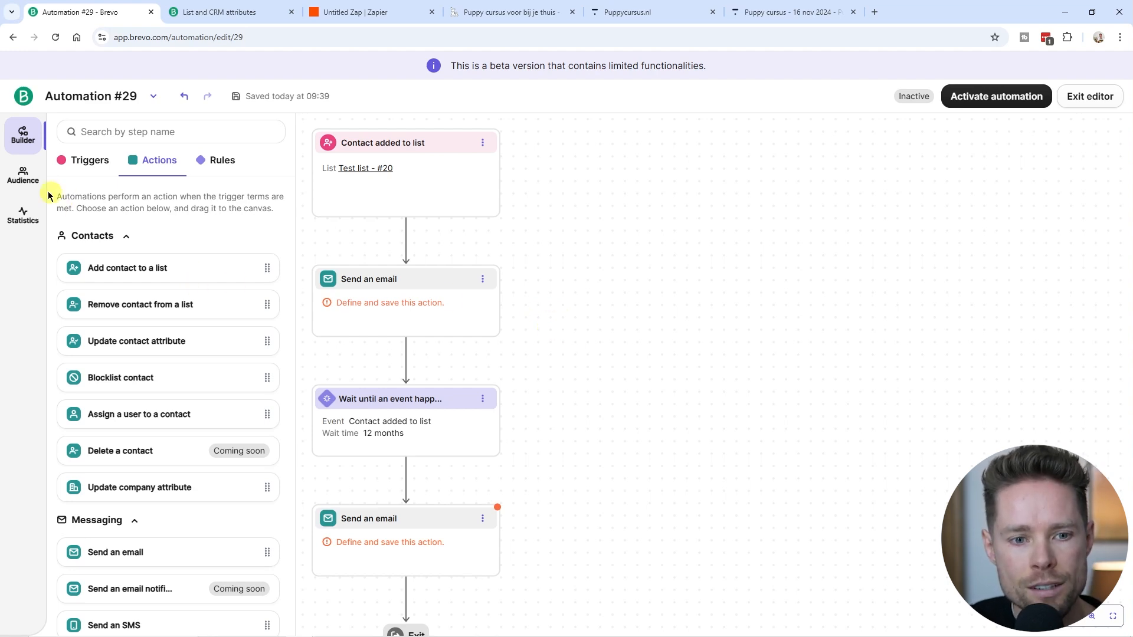
left_click(23, 175)
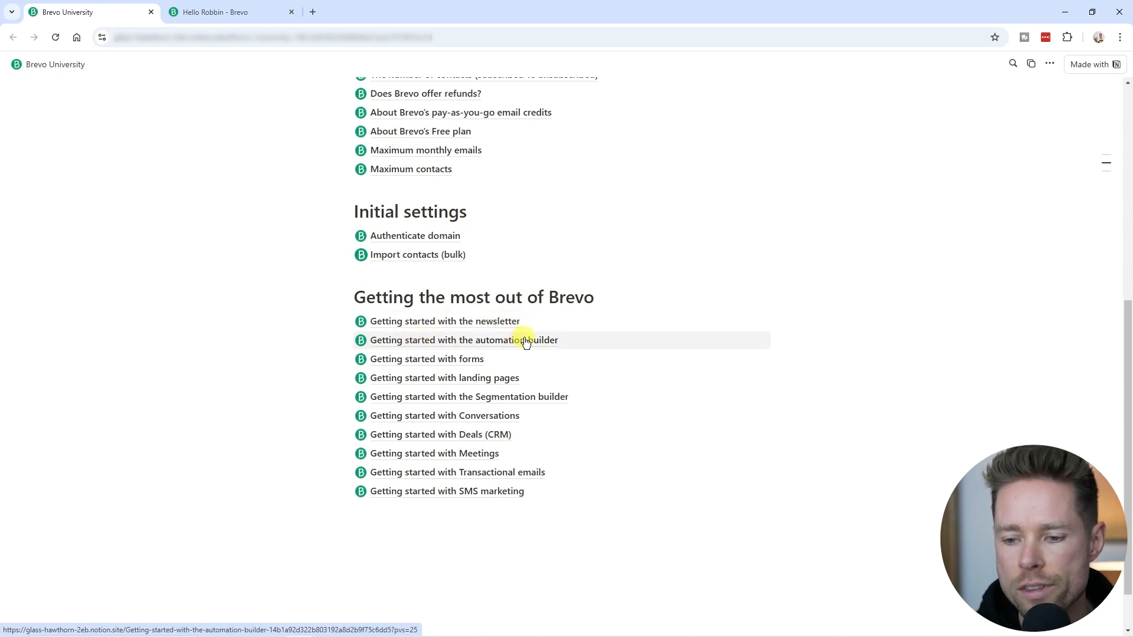
View the Authenticate domain and Import contacts (bulk) lessons, returning to the Brevo University overview each time.
scroll(526, 344, "up", 2)
scroll(418, 289, "down", 1)
left_click(418, 289)
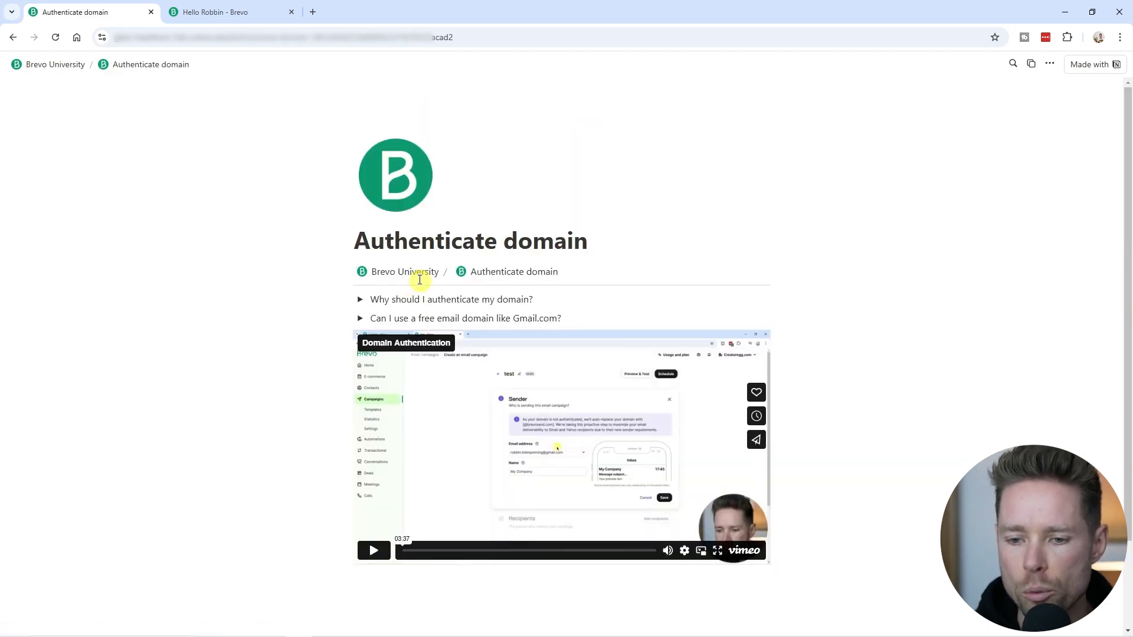
left_click(418, 277)
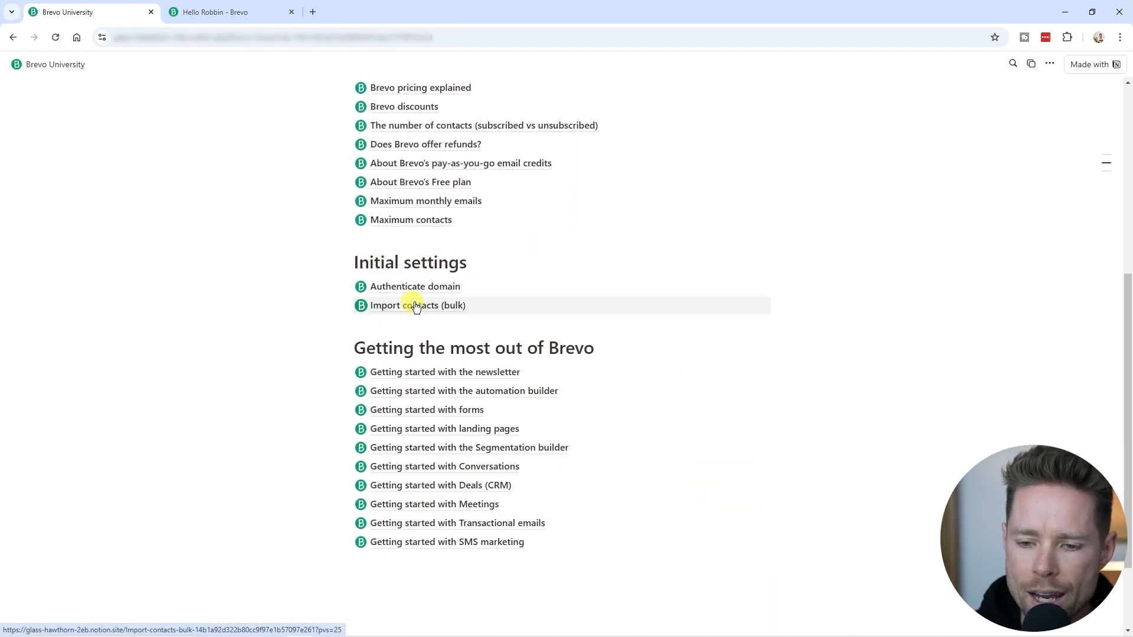
left_click(411, 302)
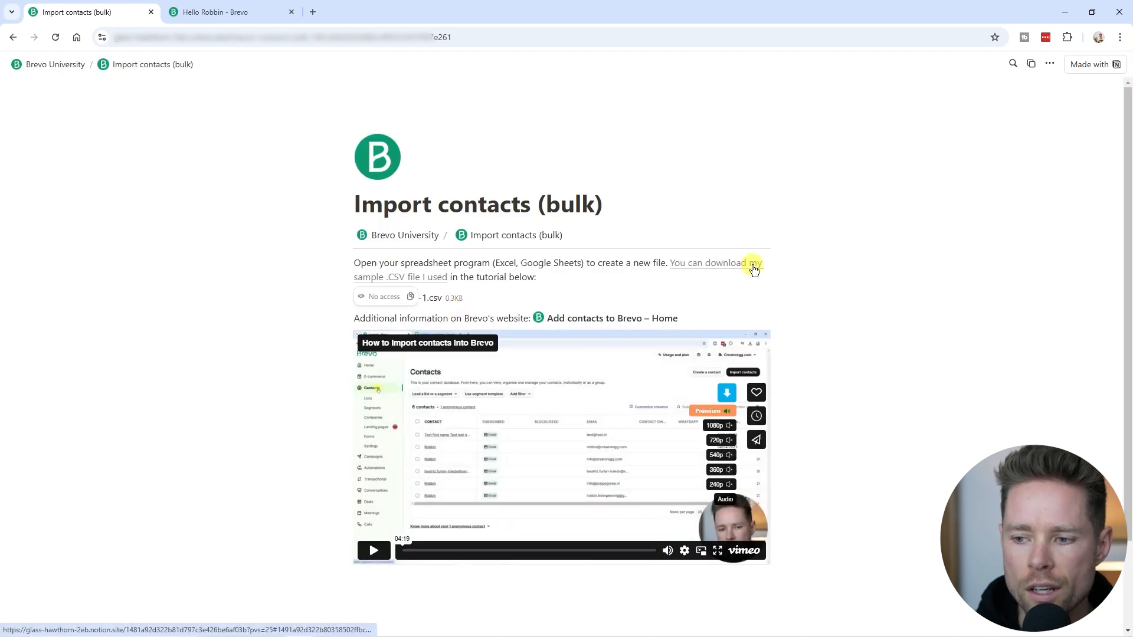
left_click(423, 239)
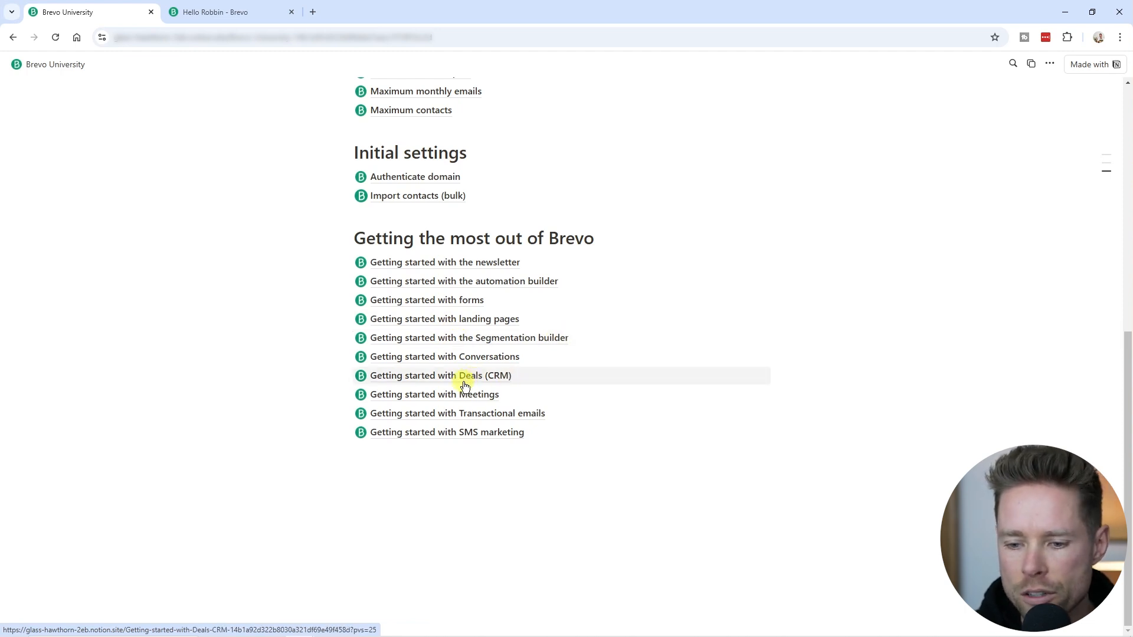
Glance at the Brevo account dashboard tab.
scroll(458, 390, "up", 1)
left_click(216, 12)
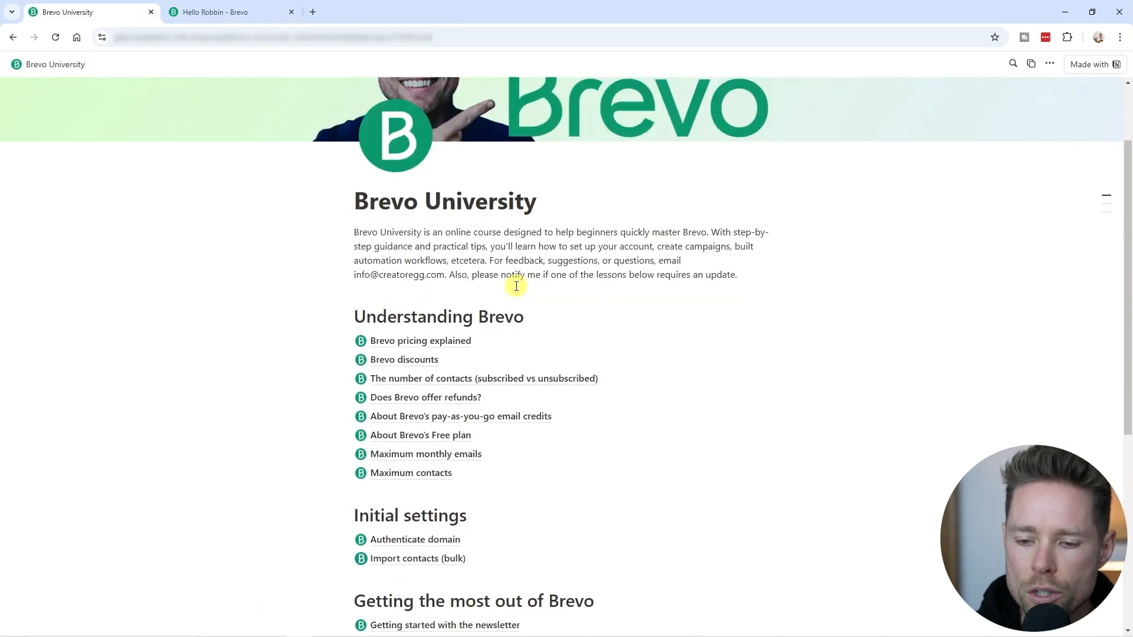
scroll(513, 286, "down", 5)
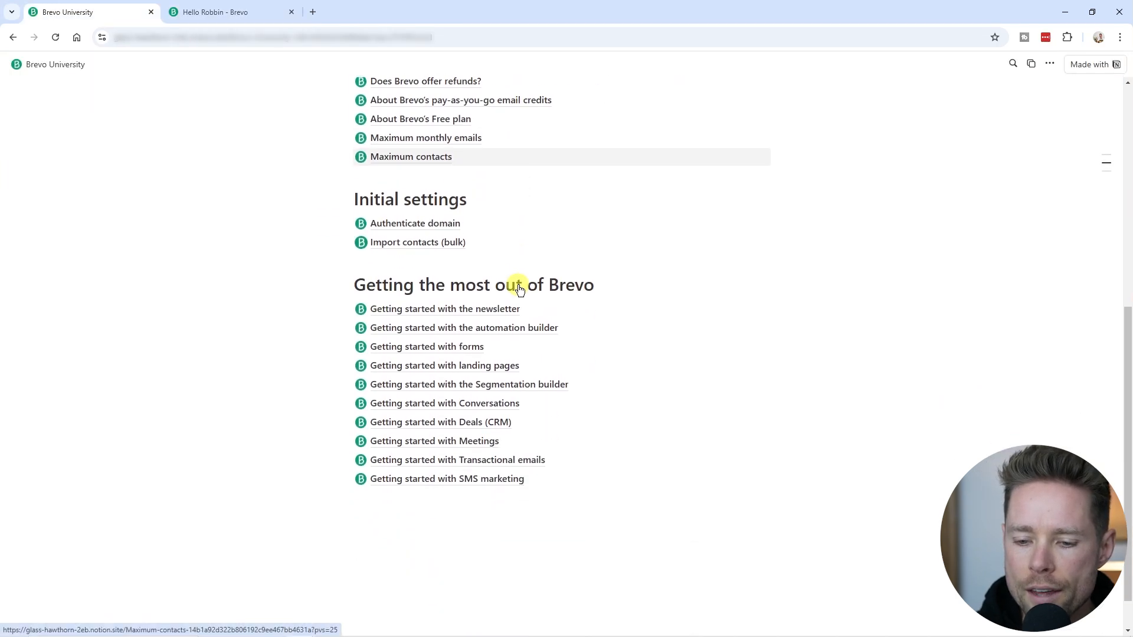
scroll(516, 289, "up", 7)
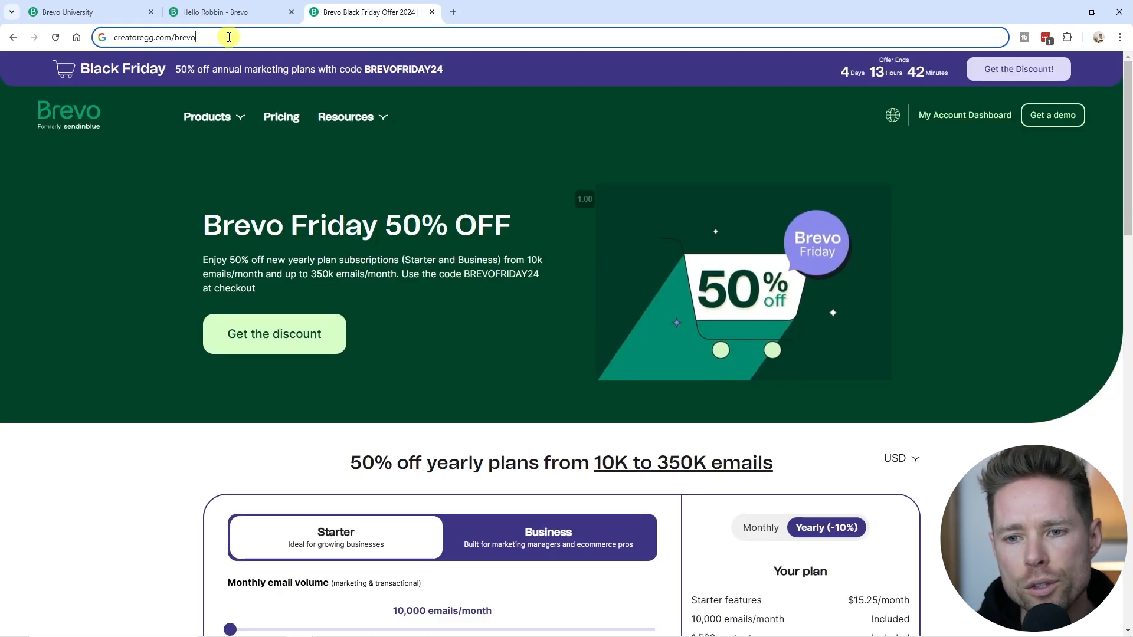
Load creatoregg.com/brevo so it redirects to Brevo's Black Friday 50% off offer page.
left_click_drag(225, 37, 102, 37)
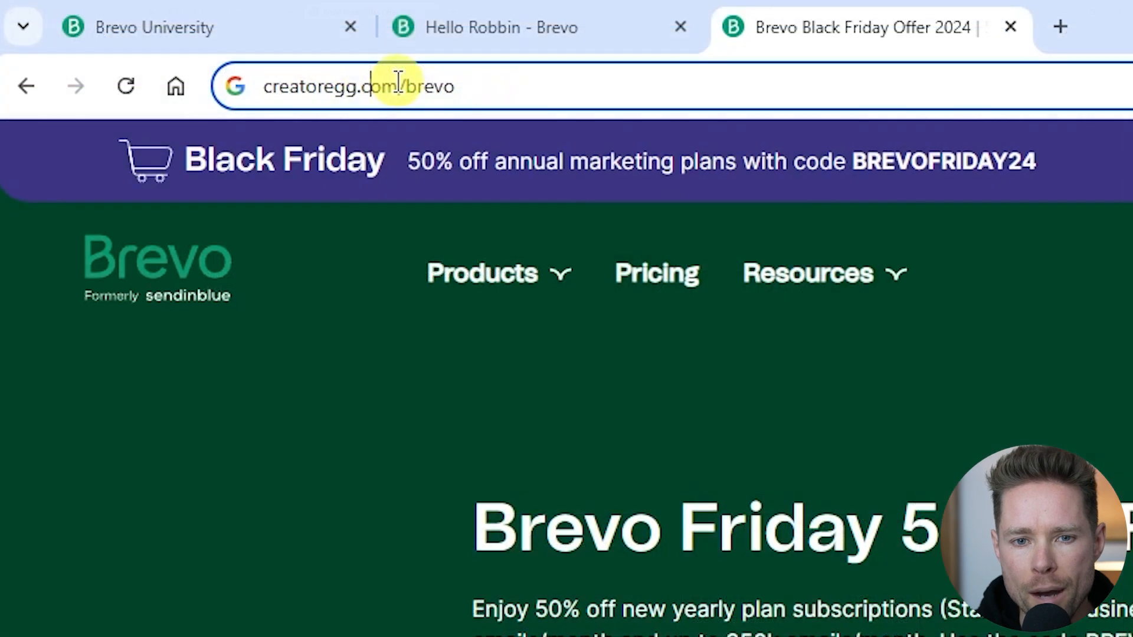
left_click_drag(171, 36, 111, 38)
left_click_drag(465, 86, 407, 88)
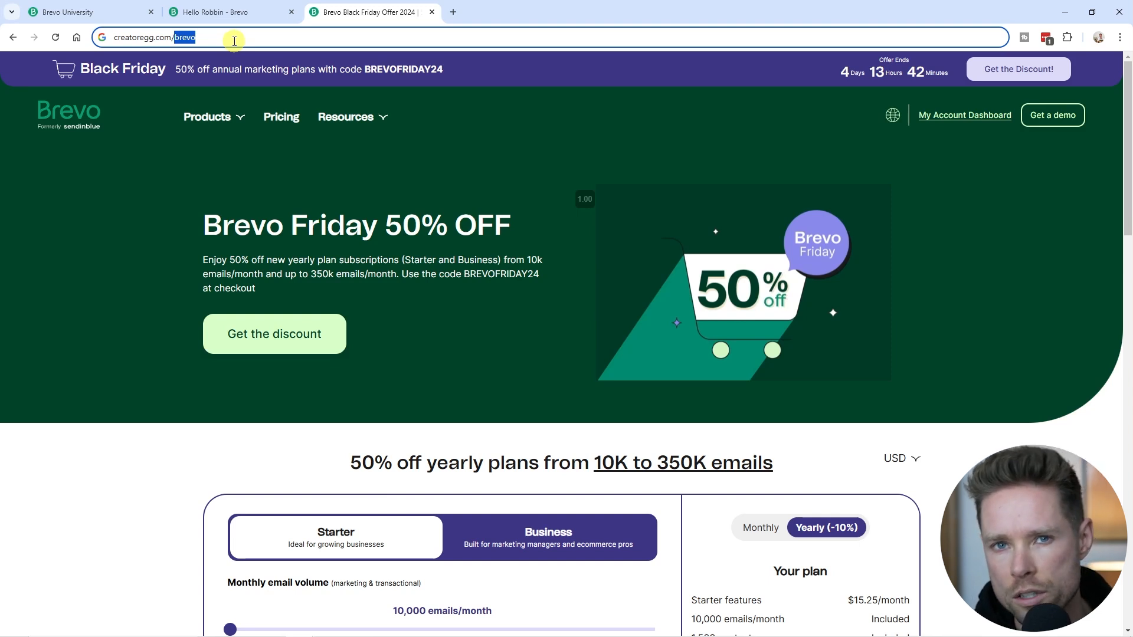
left_click(318, 40)
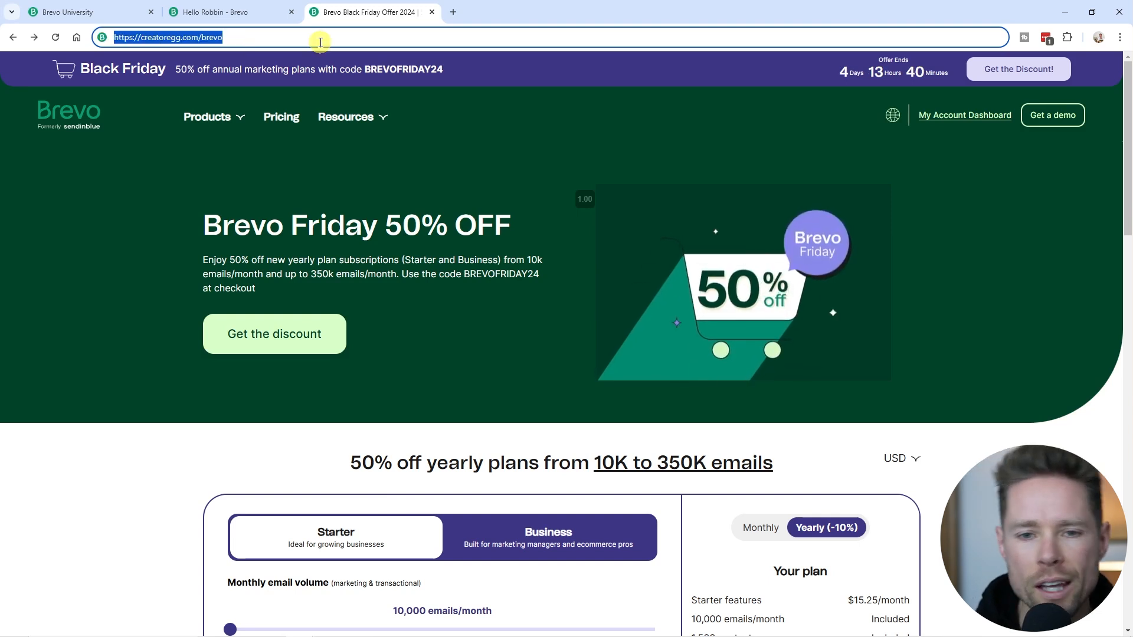
left_click(239, 38)
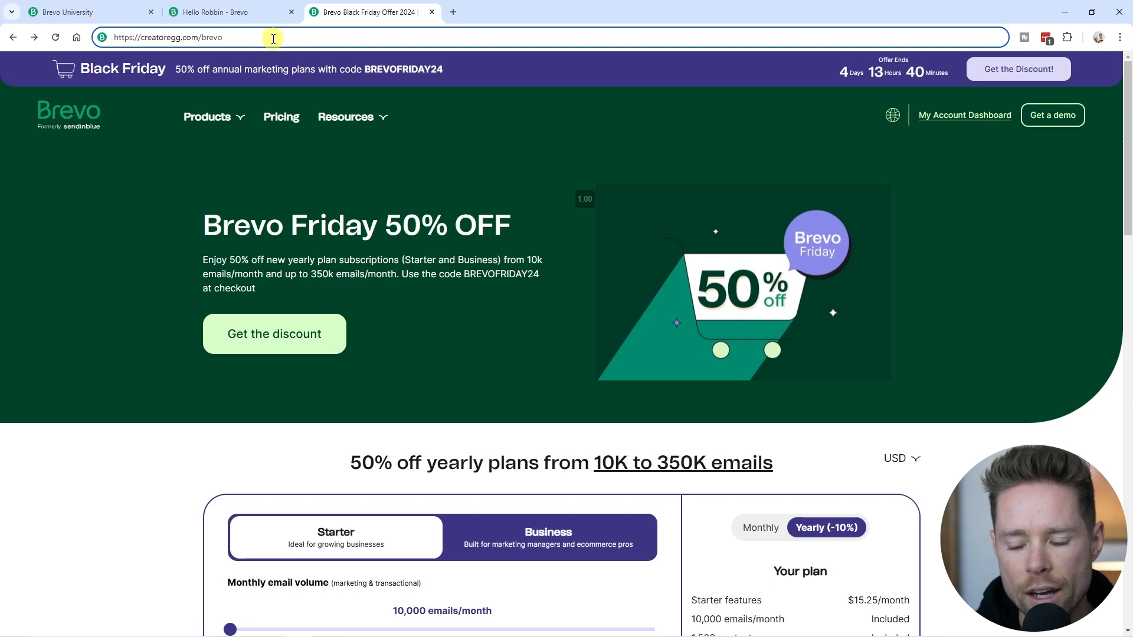
key("Return")
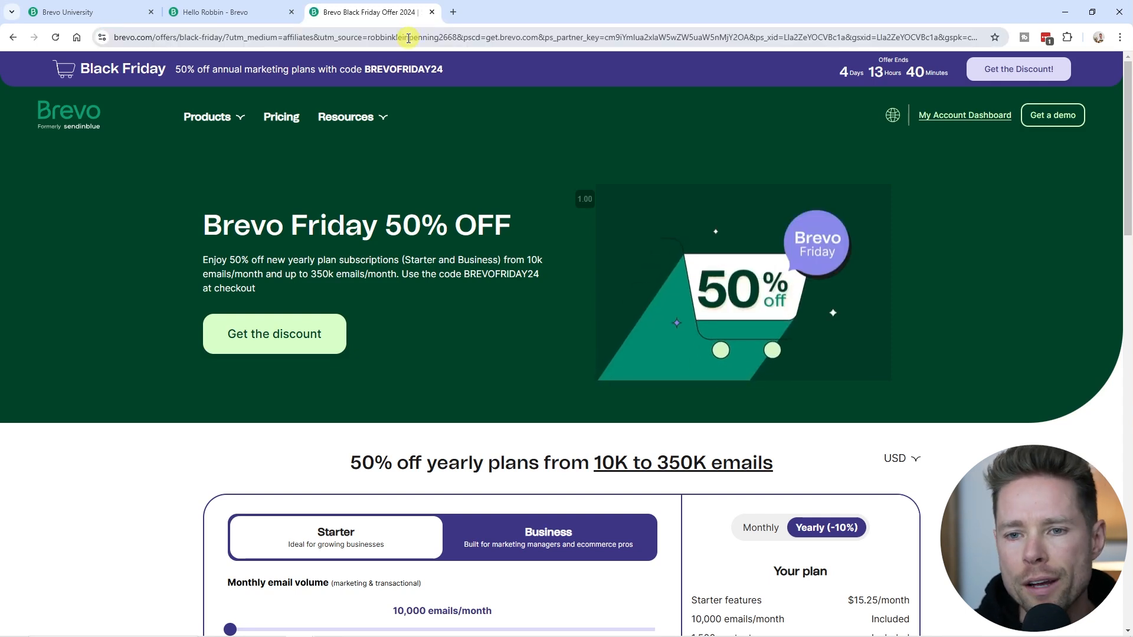
Highlight the utm_source affiliate value in the redirected URL.
double_click(413, 38)
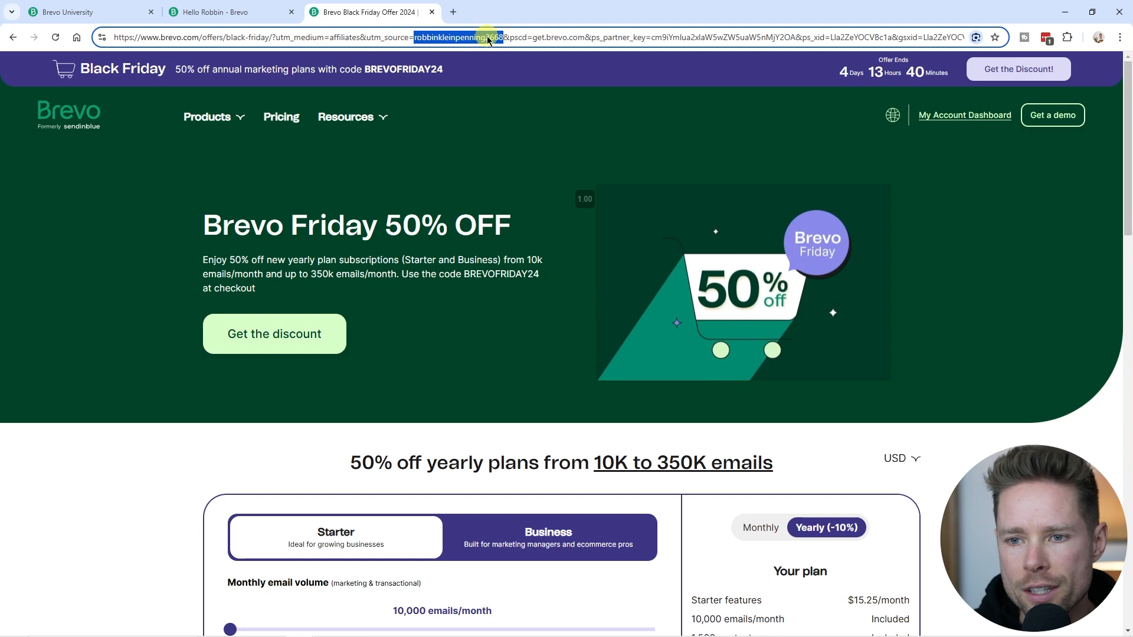
left_click(456, 38)
left_click_drag(415, 38, 484, 37)
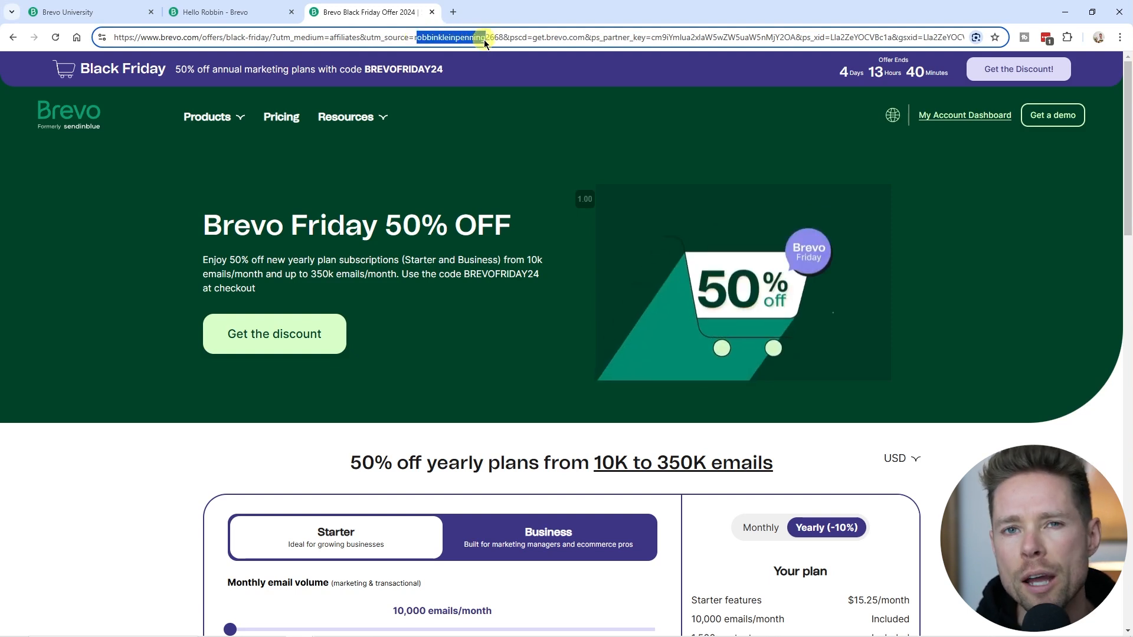